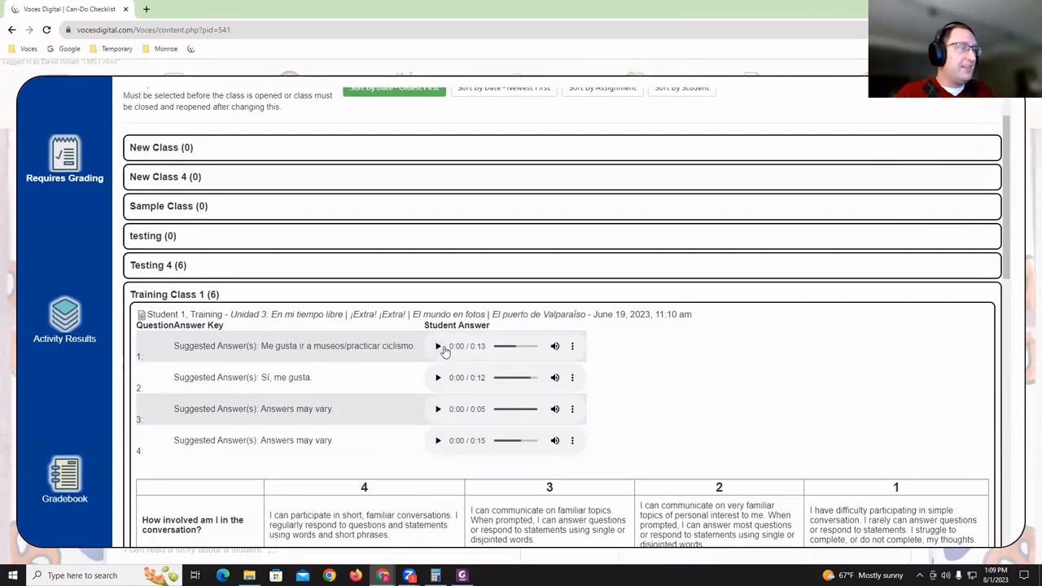
Play the first audio answer and rate the rubric 4 for conversation involvement, 2 for target structures and 3 for enhancing the conversation
left_click(441, 347)
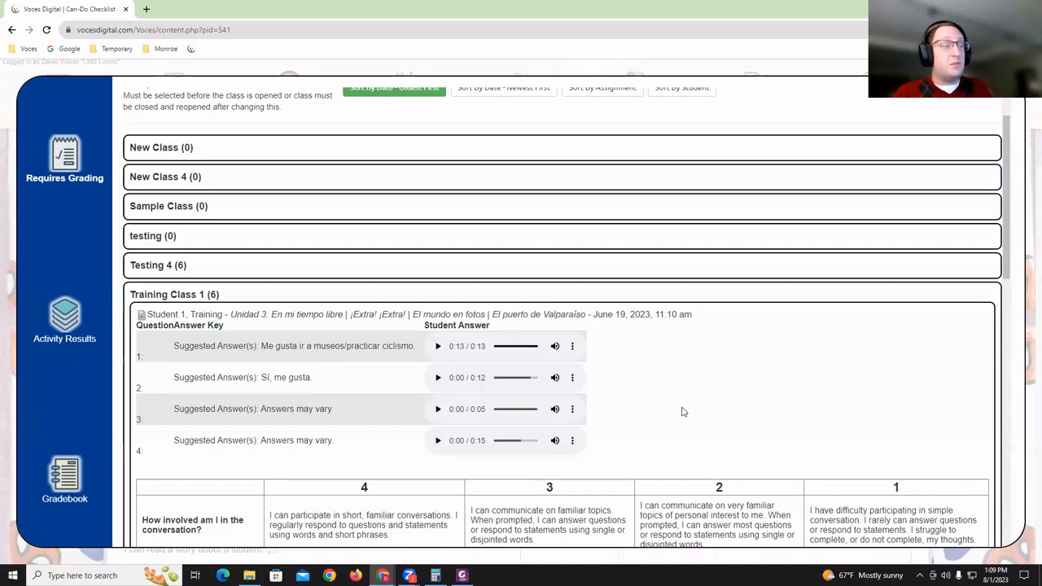
scroll(676, 404, "down", 3)
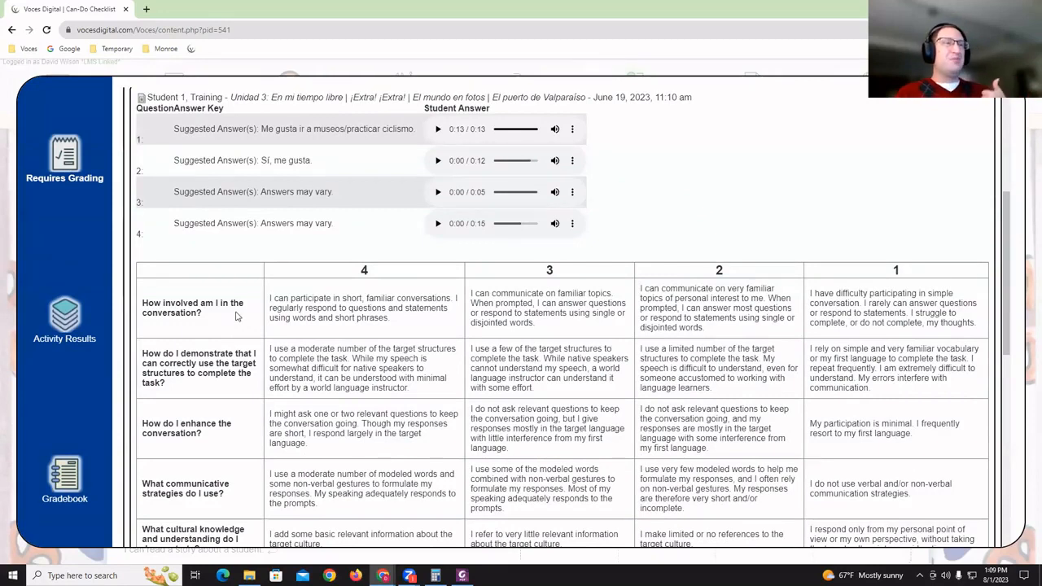
left_click(371, 298)
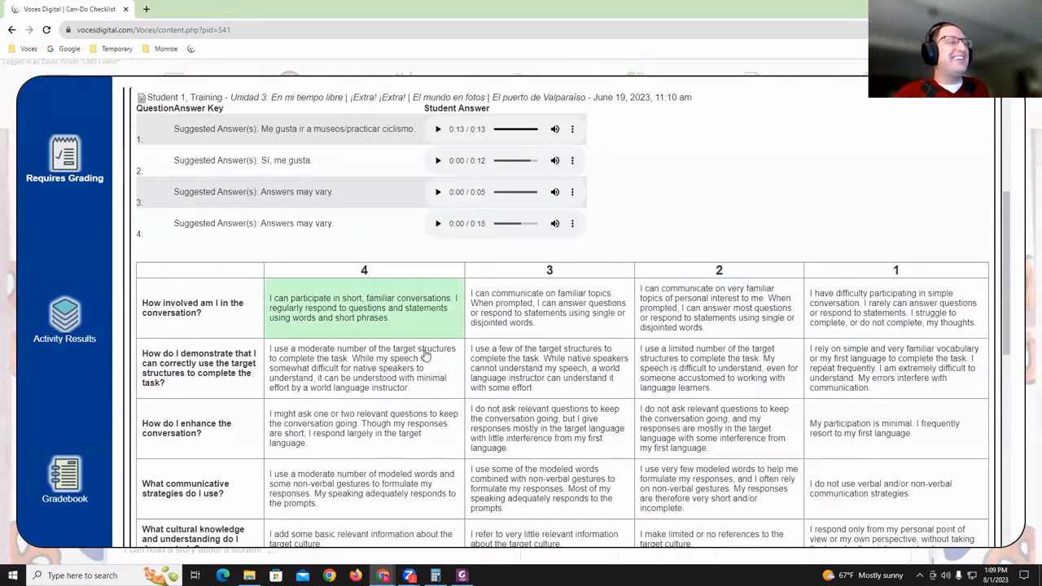
left_click(767, 378)
left_click(573, 441)
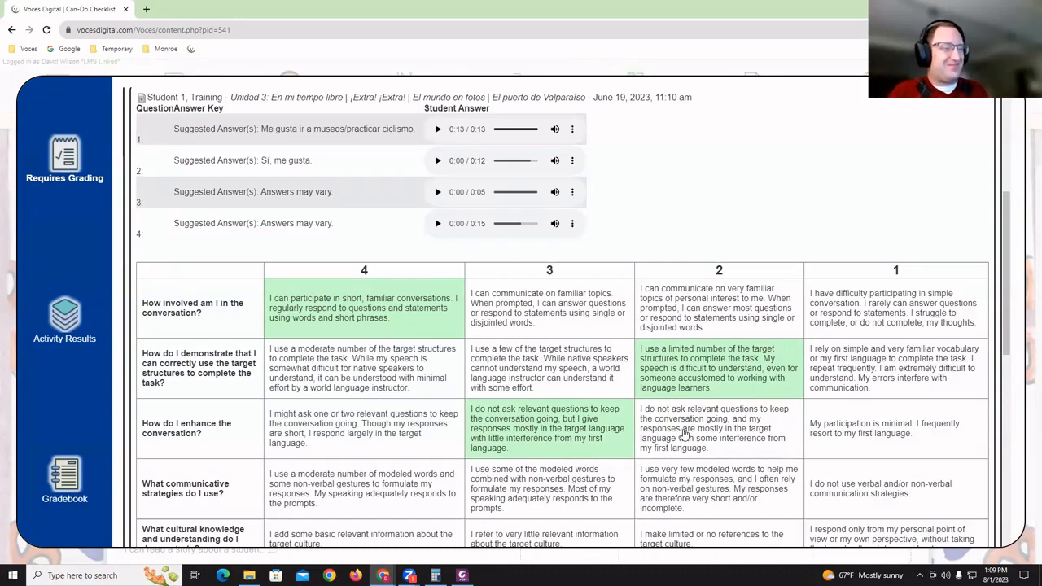
Set the point adjustment for the El puerto de Valparaíso submission to -0.6
scroll(707, 436, "down", 2)
scroll(709, 437, "down", 4)
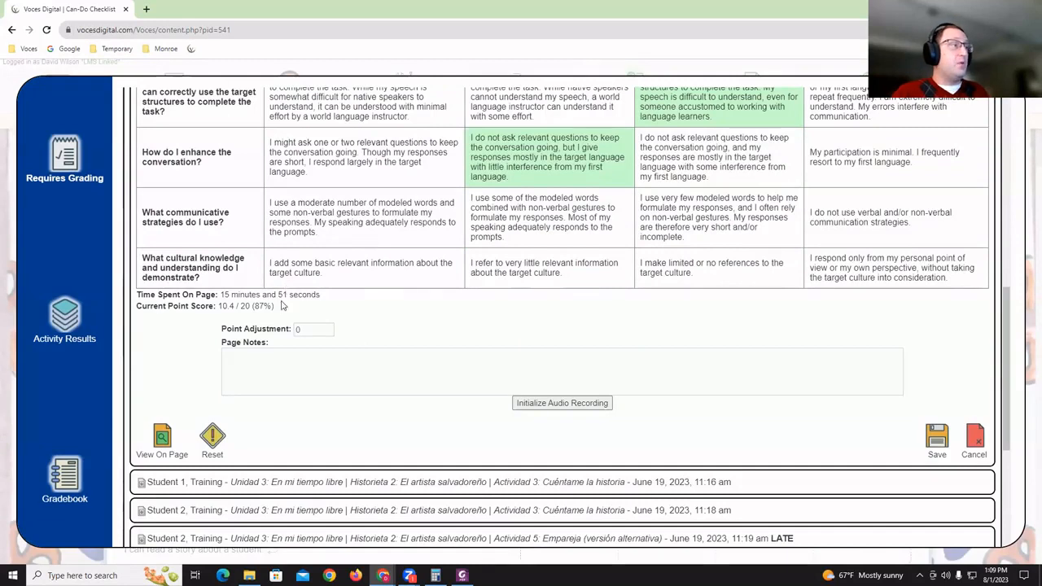
mouse_move(199, 297)
left_mouse_down()
mouse_move(316, 306)
mouse_move(291, 295)
mouse_move(318, 295)
mouse_move(203, 308)
left_mouse_up()
left_click(319, 295)
left_click(197, 318)
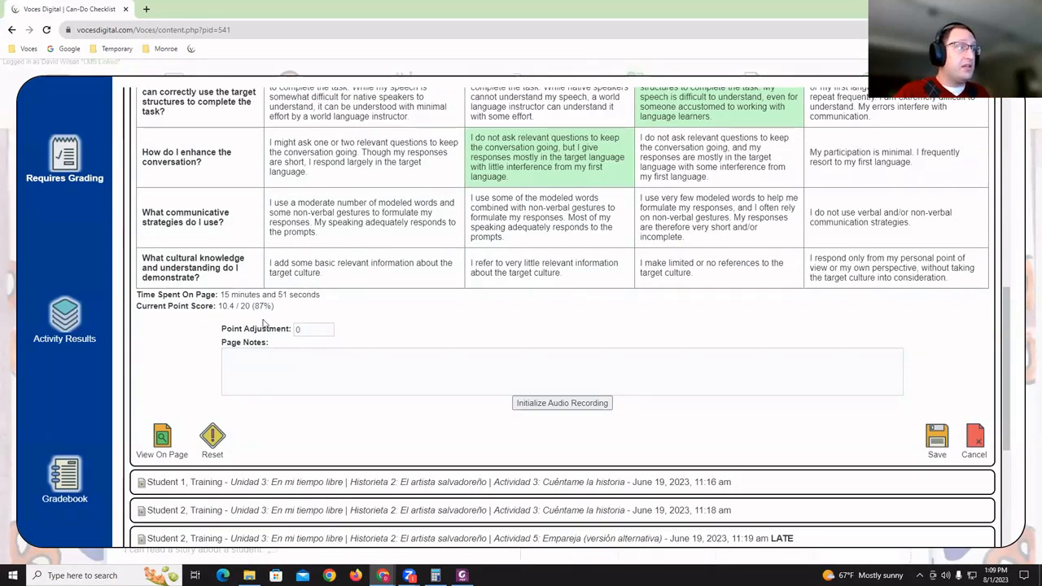
left_click(326, 328)
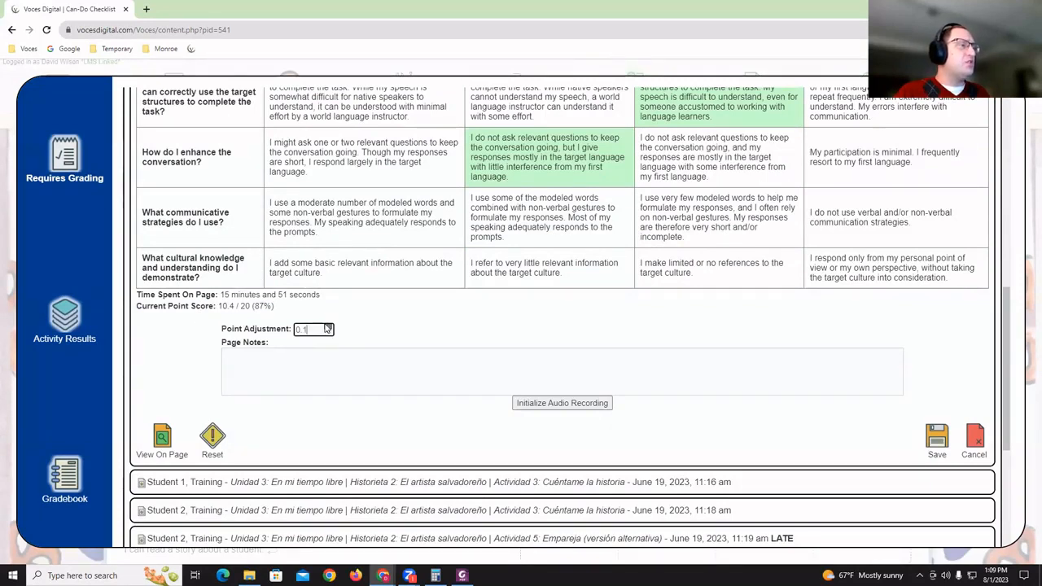
left_click(327, 326)
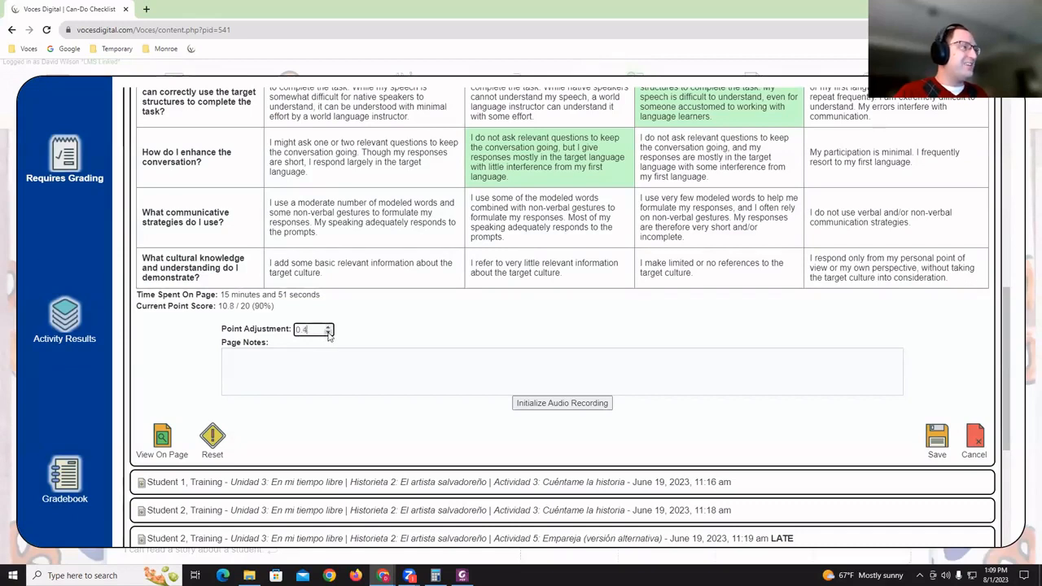
left_click(328, 333)
left_click(328, 333)
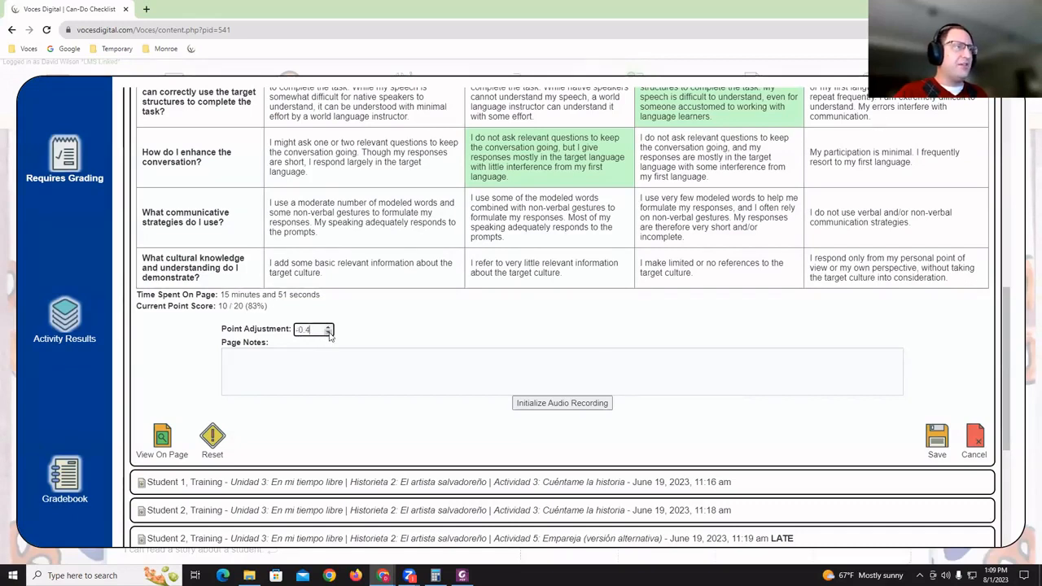
left_click(328, 333)
left_click(328, 332)
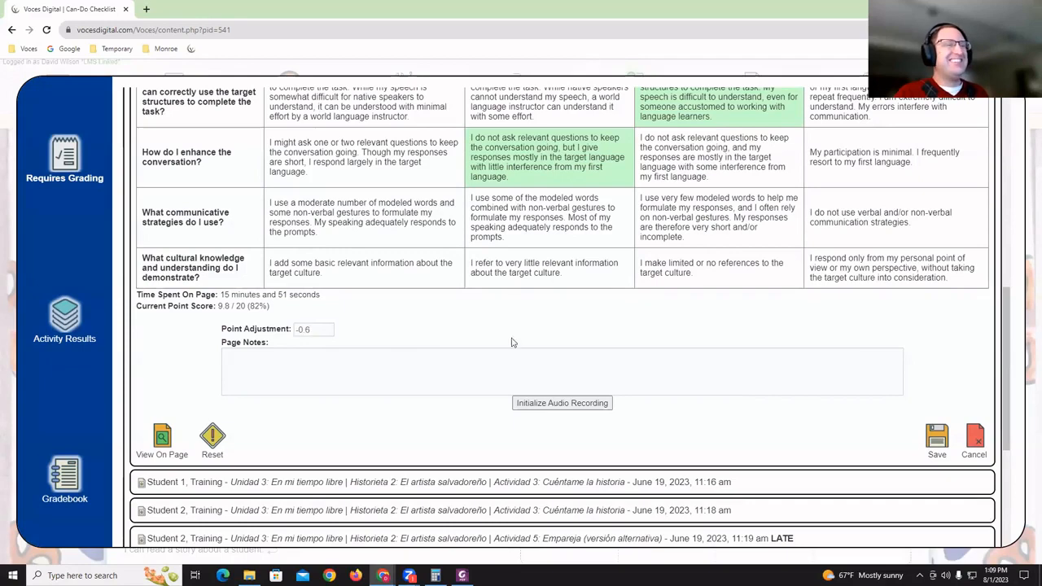
Initialize audio recording for feedback on the El puerto de Valparaíso submission and dismiss the notice
left_click(525, 373)
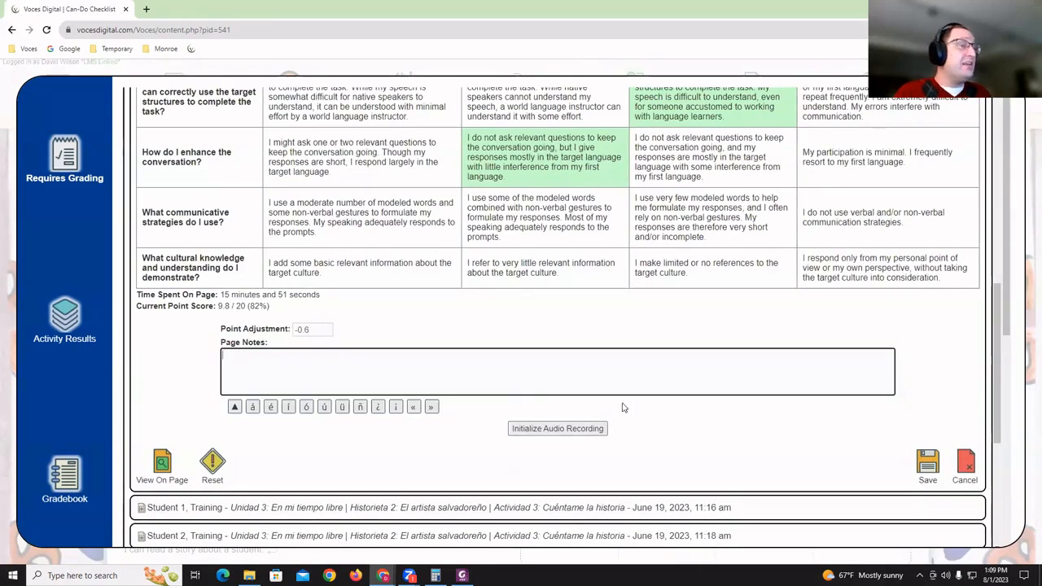
left_click(561, 432)
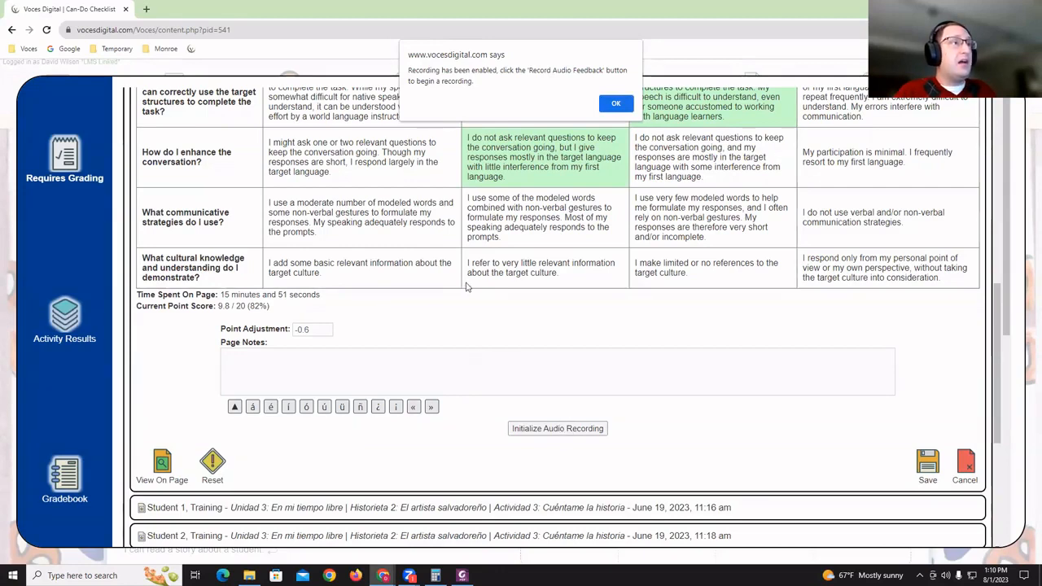
key("Return")
Open Student 1's Actividad 3: Cuéntame la historia submission and bring its written answers into view
scroll(521, 384, "down", 1)
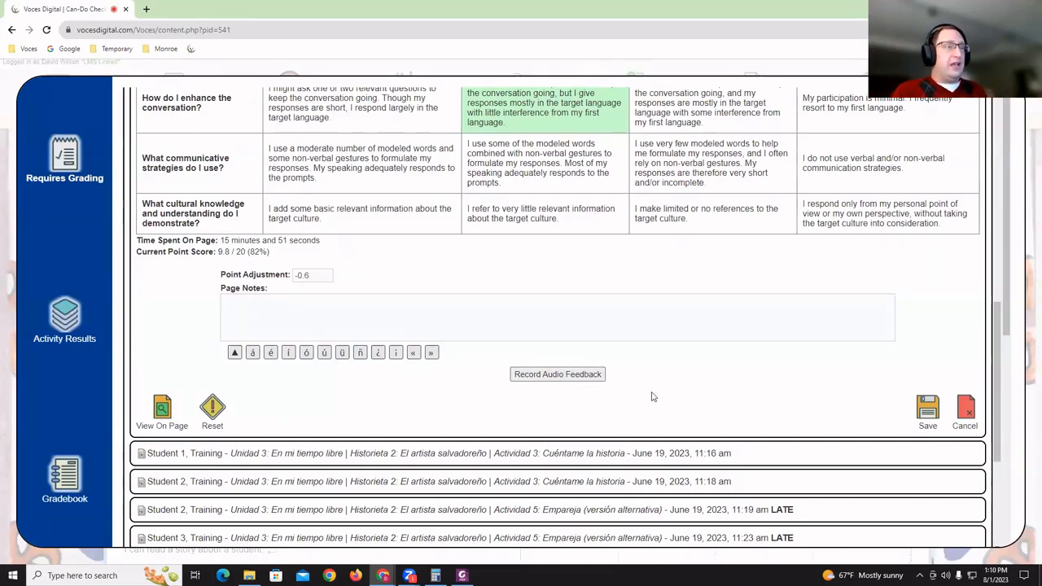
scroll(564, 366, "down", 1)
scroll(564, 366, "down", 2)
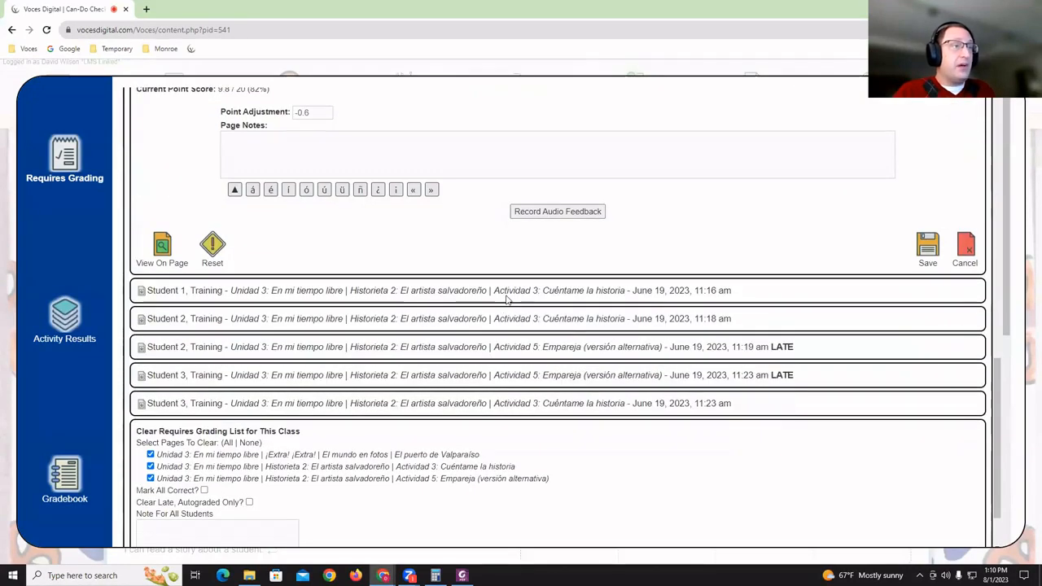
left_click(508, 294)
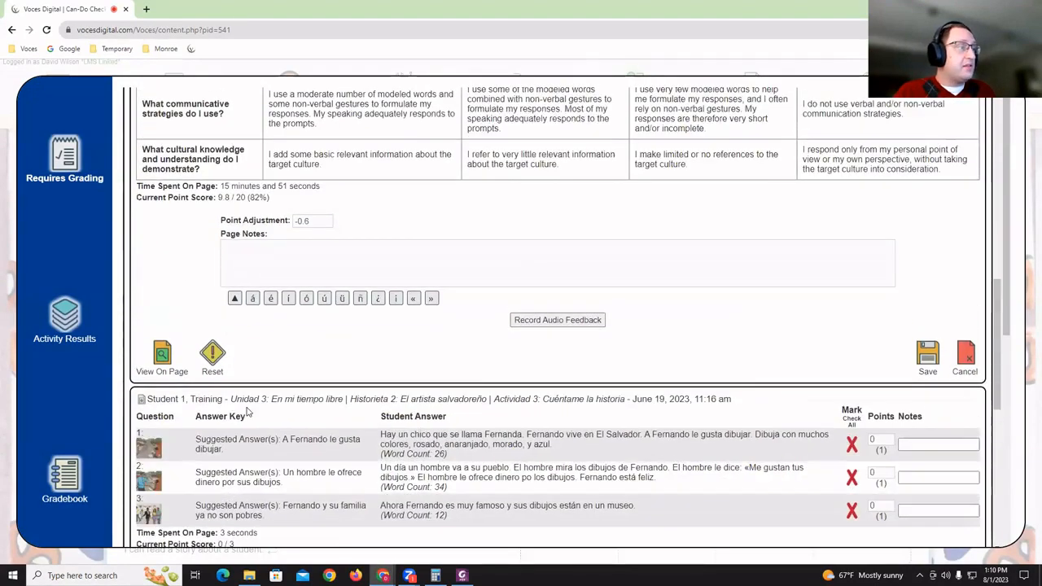
scroll(422, 379, "down", 2)
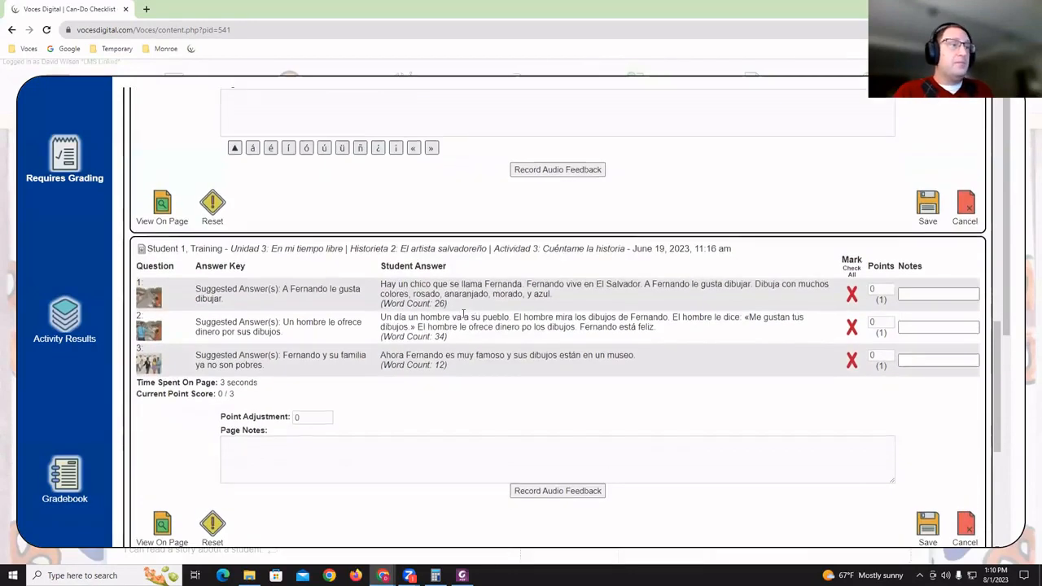
scroll(371, 361, "up", 2)
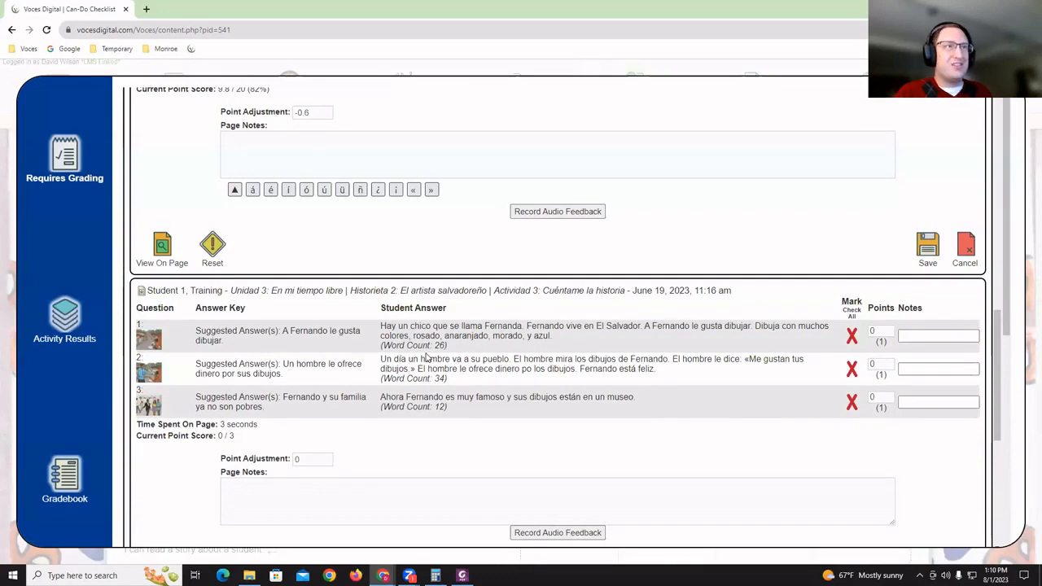
scroll(450, 336, "down", 1)
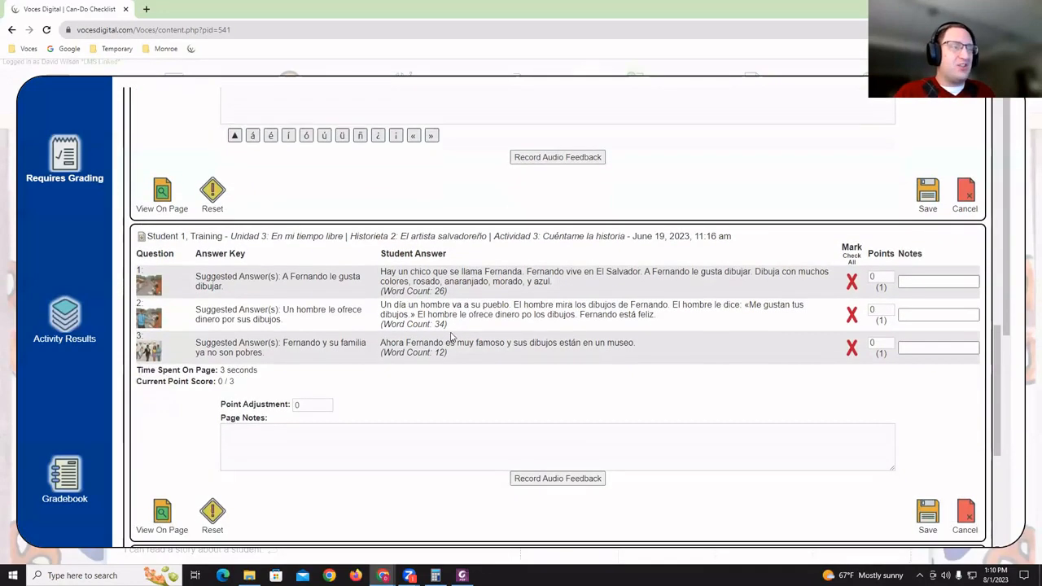
scroll(706, 359, "down", 1)
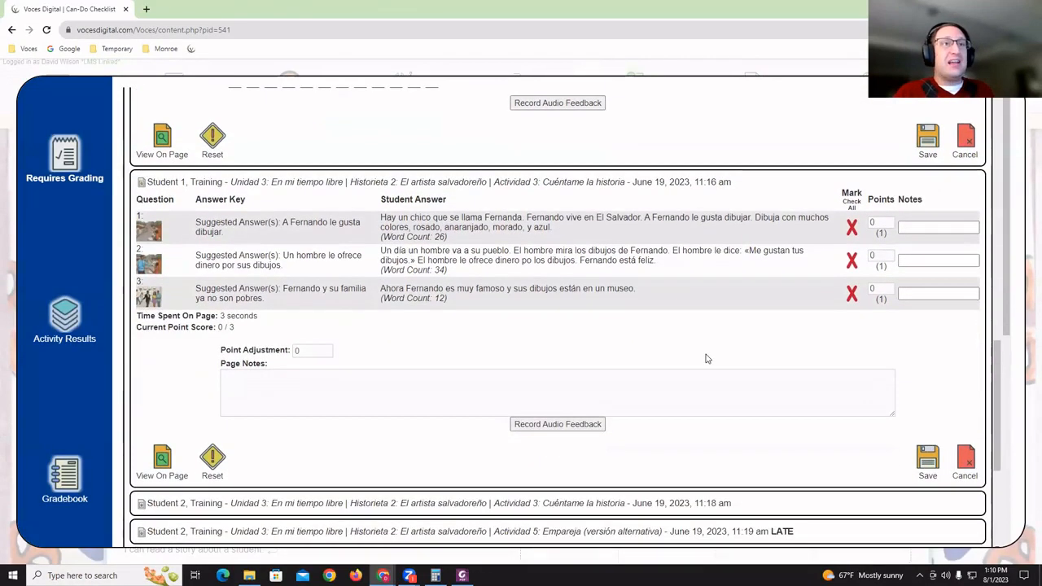
Mark the first two Actividad 3 answers correct and reduce the first answer's points to 0.8
left_click(852, 228)
left_click(851, 261)
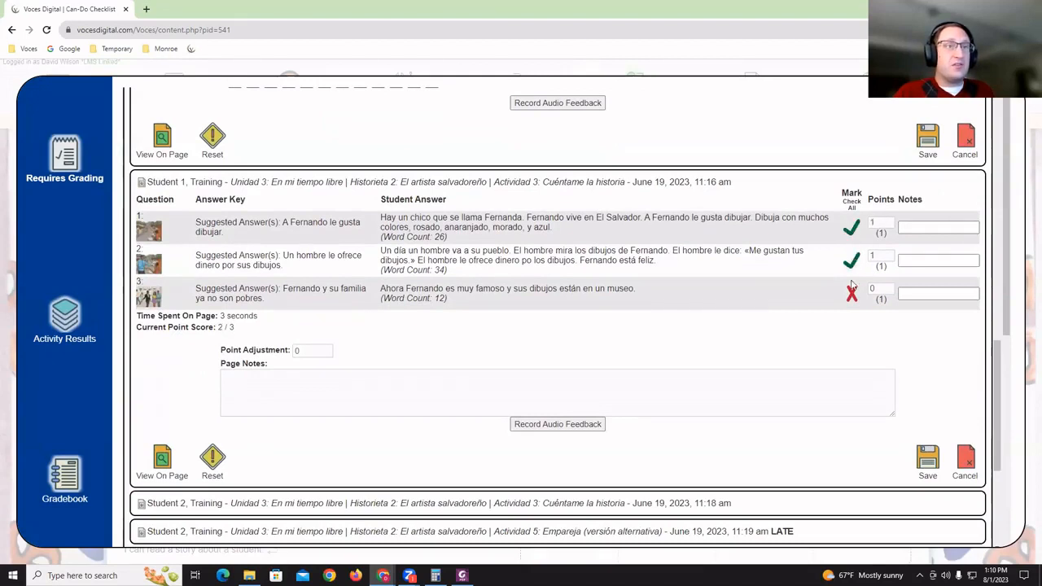
left_click(889, 224)
left_click(888, 224)
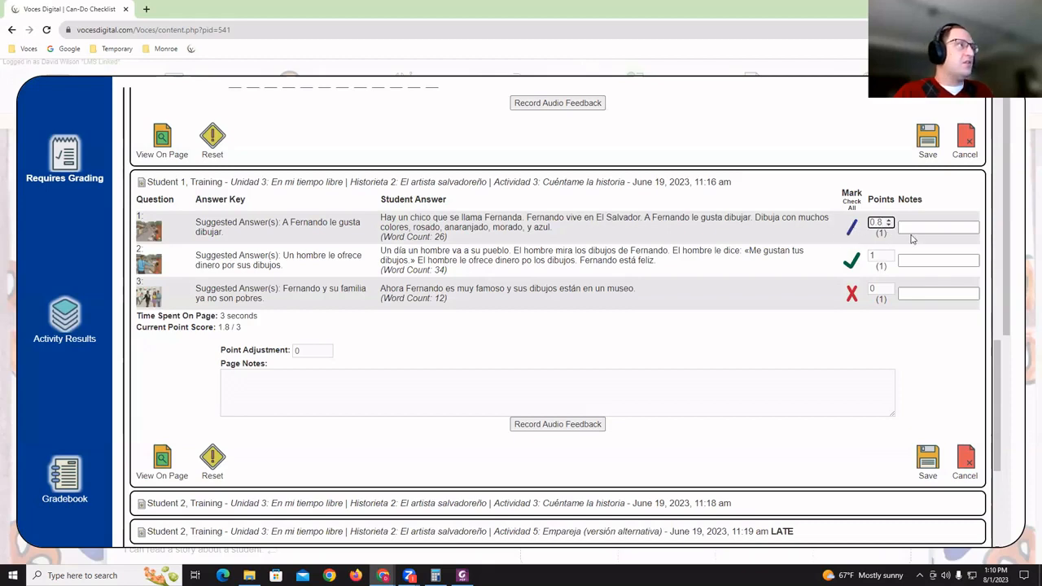
Enter the trial note "asdf" for the first Actividad 3 answer and clear it
left_click(948, 228)
type("asdf")
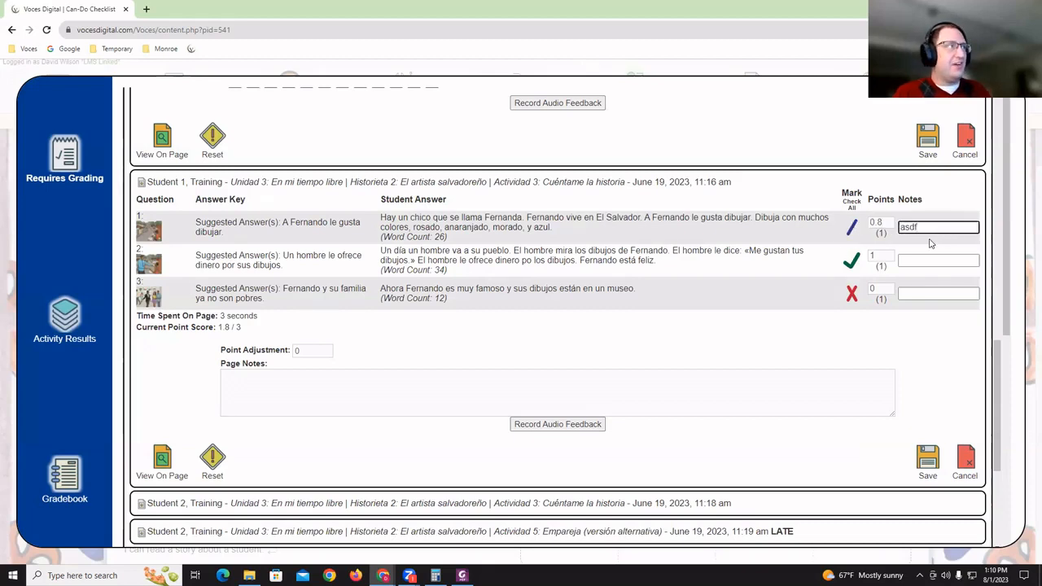
key("ctrl+a")
key("BackSpace")
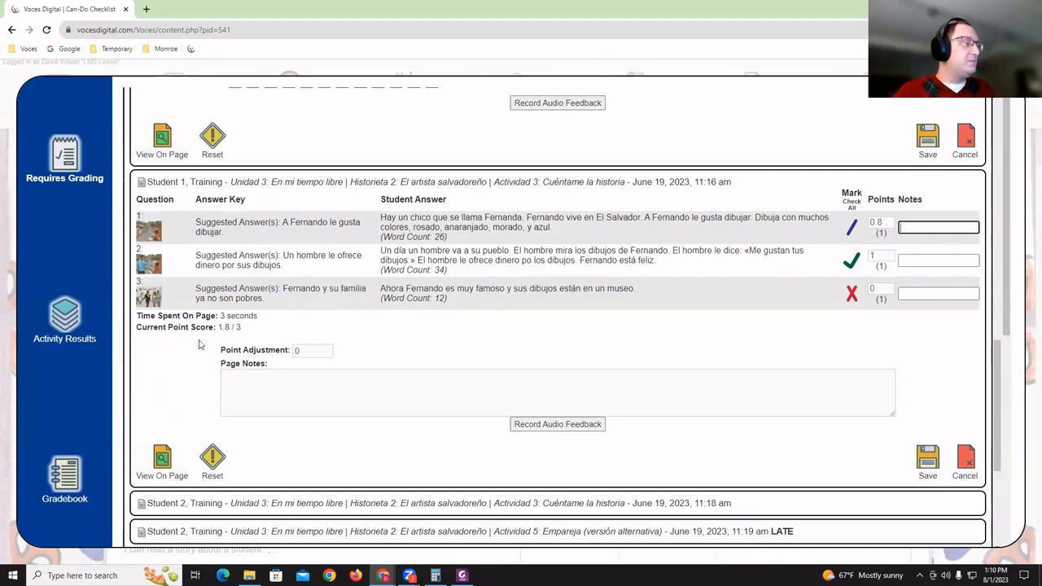
View Student 1's Actividad 3 submission on its original page and review the answers under the three pictures
scroll(350, 375, "down", 1)
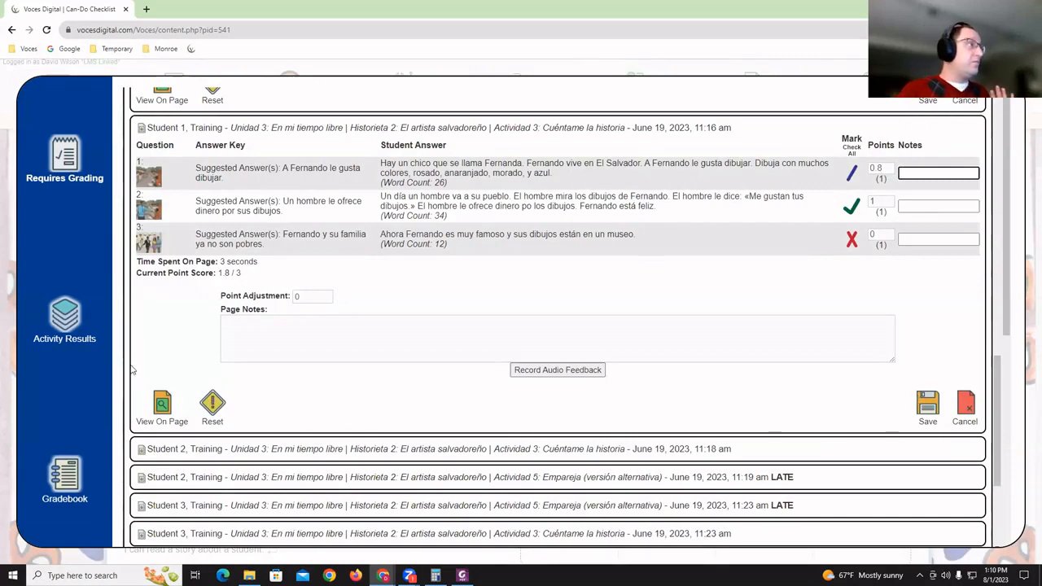
left_click(173, 405)
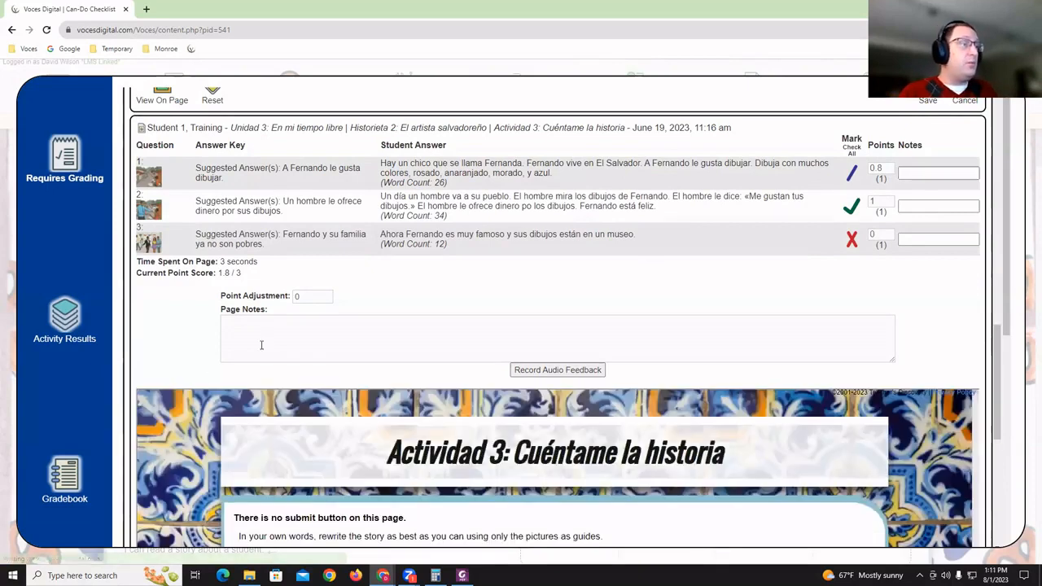
scroll(212, 387, "down", 2)
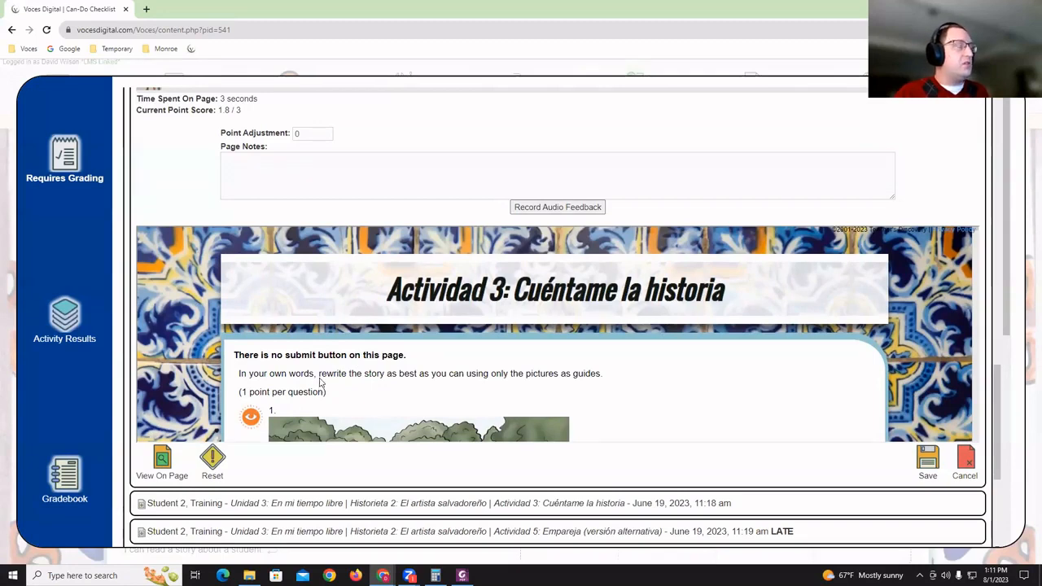
scroll(318, 381, "down", 4)
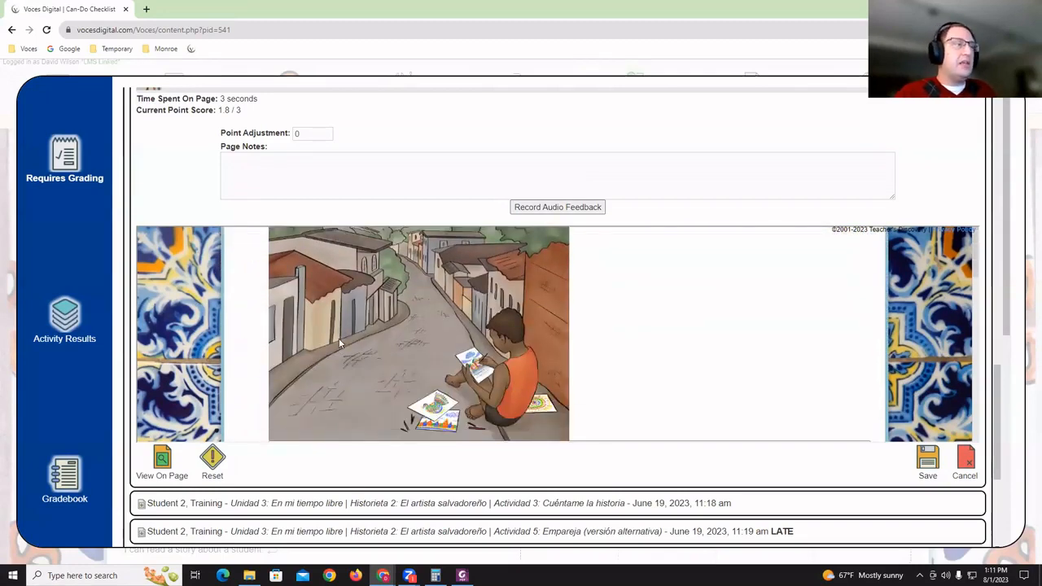
scroll(321, 366, "up", 2)
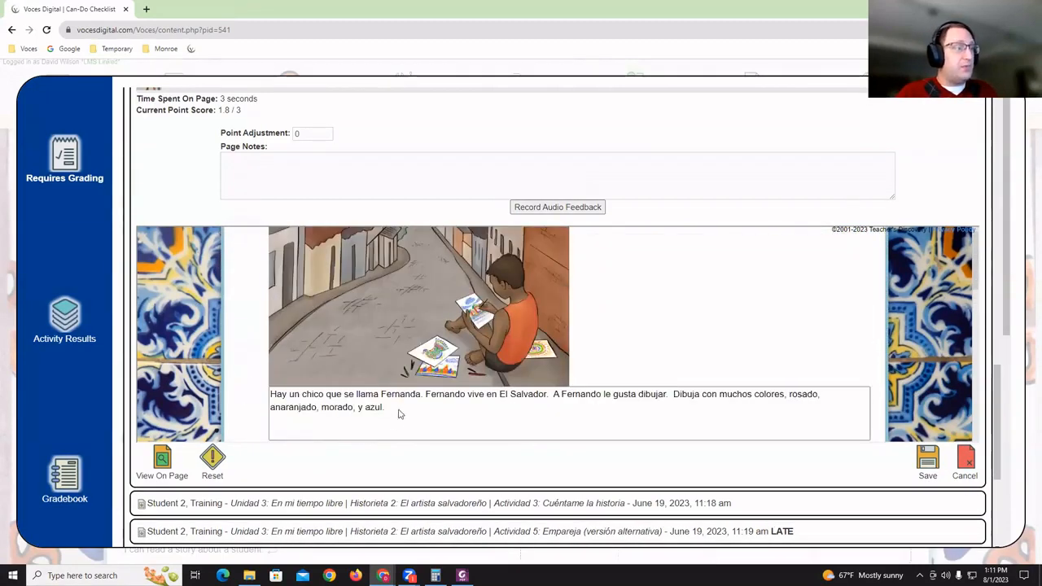
scroll(399, 391, "up", 2)
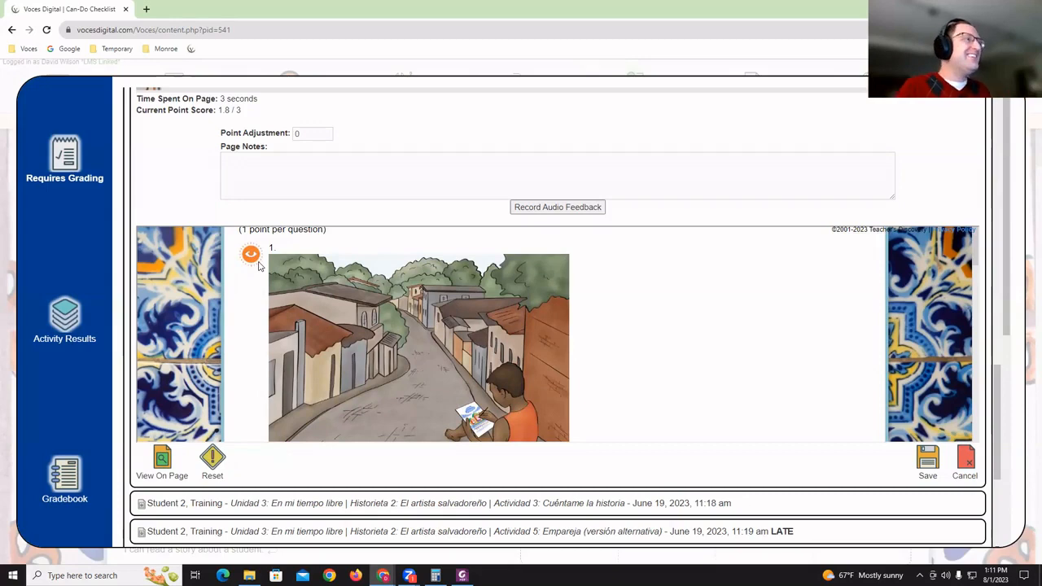
scroll(346, 280, "down", 3)
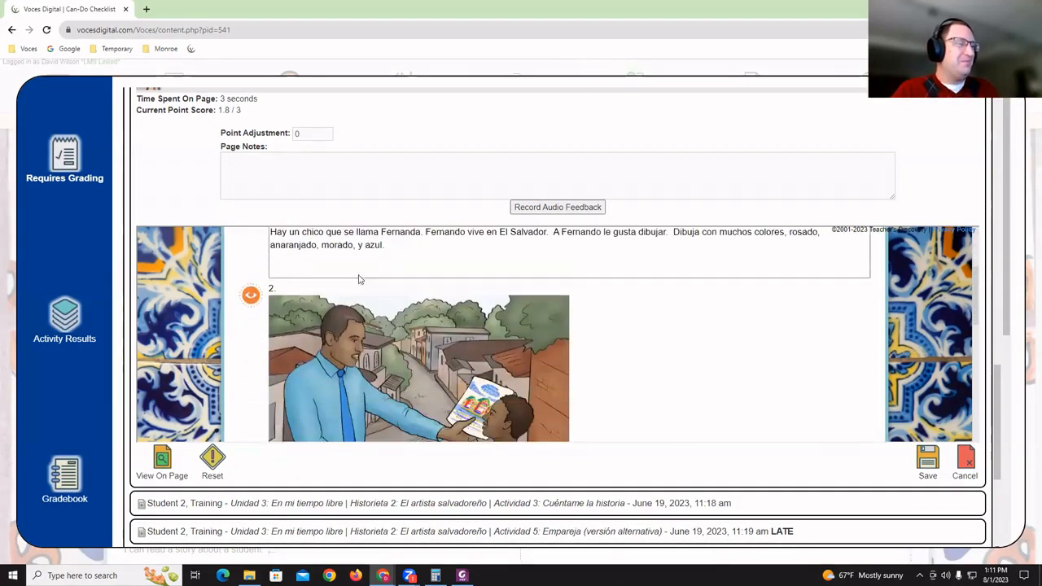
scroll(367, 370, "down", 3)
scroll(375, 373, "down", 3)
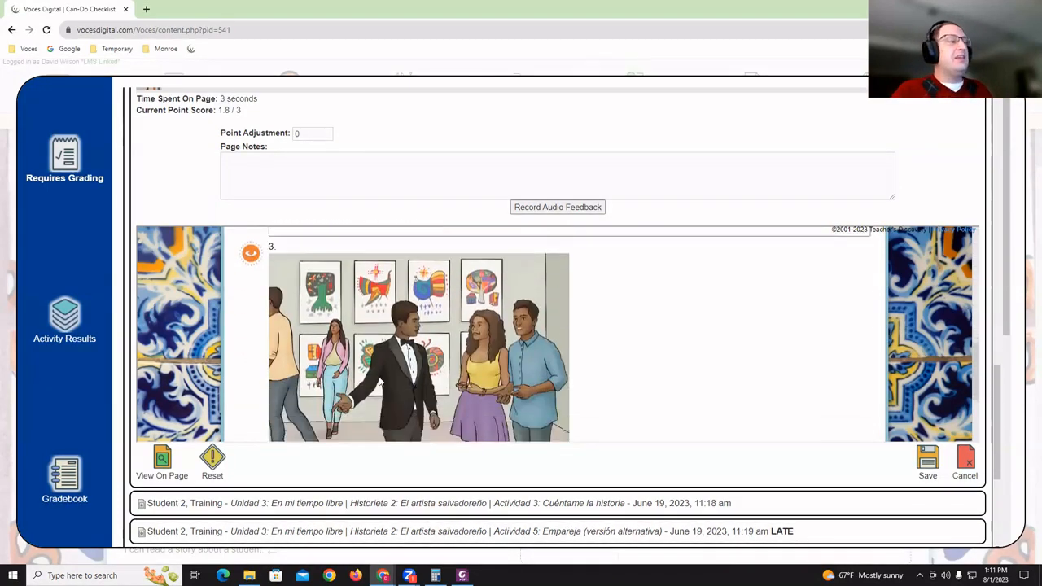
scroll(371, 383, "down", 3)
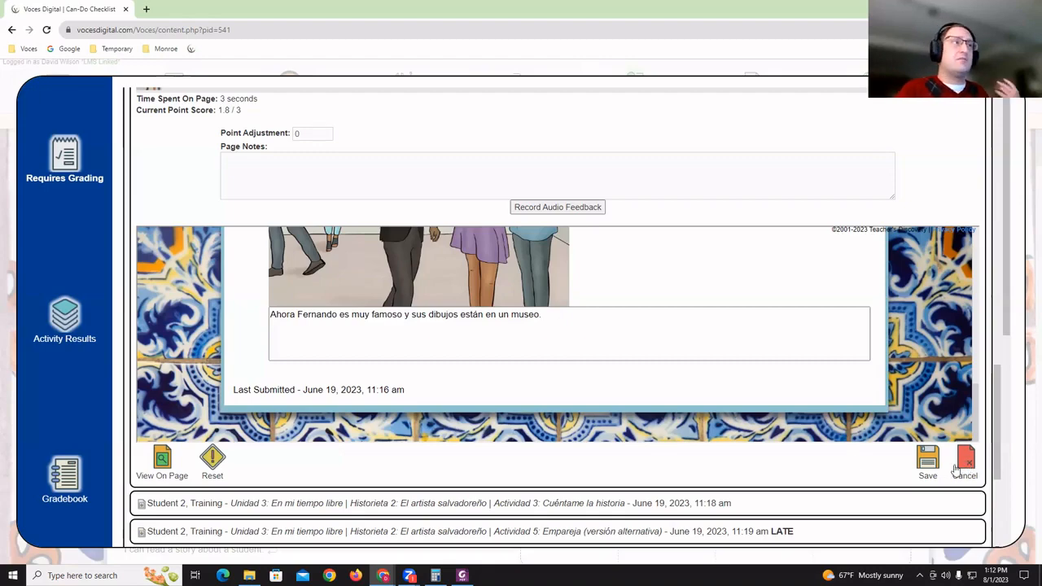
scroll(220, 334, "up", 5)
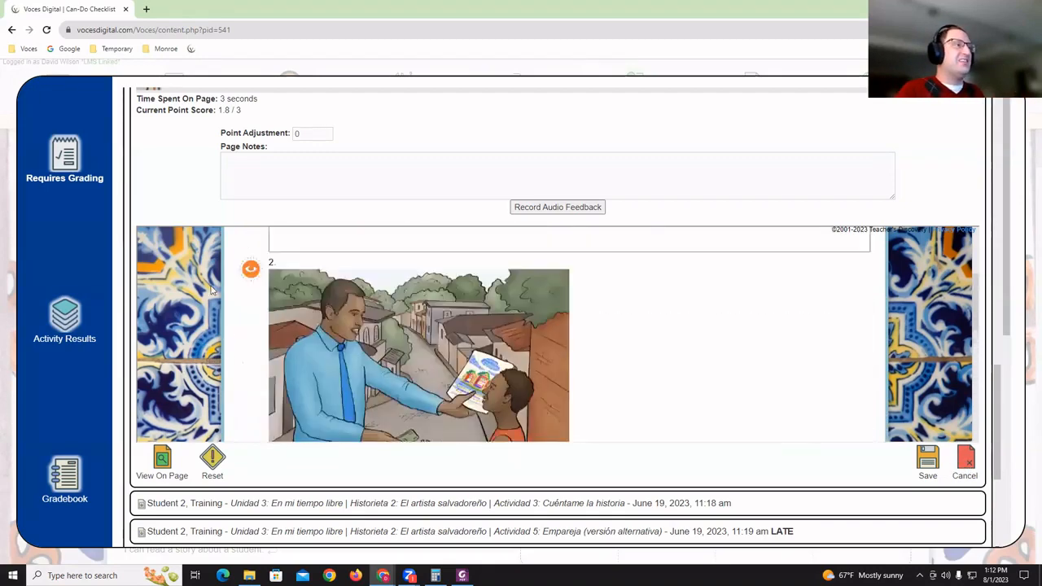
scroll(204, 277, "up", 5)
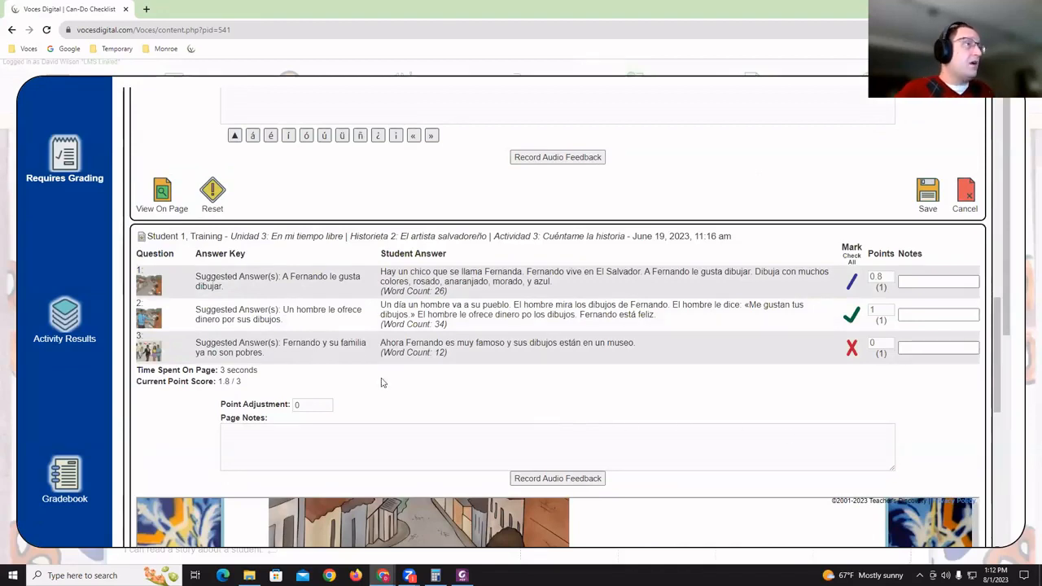
scroll(383, 383, "up", 5)
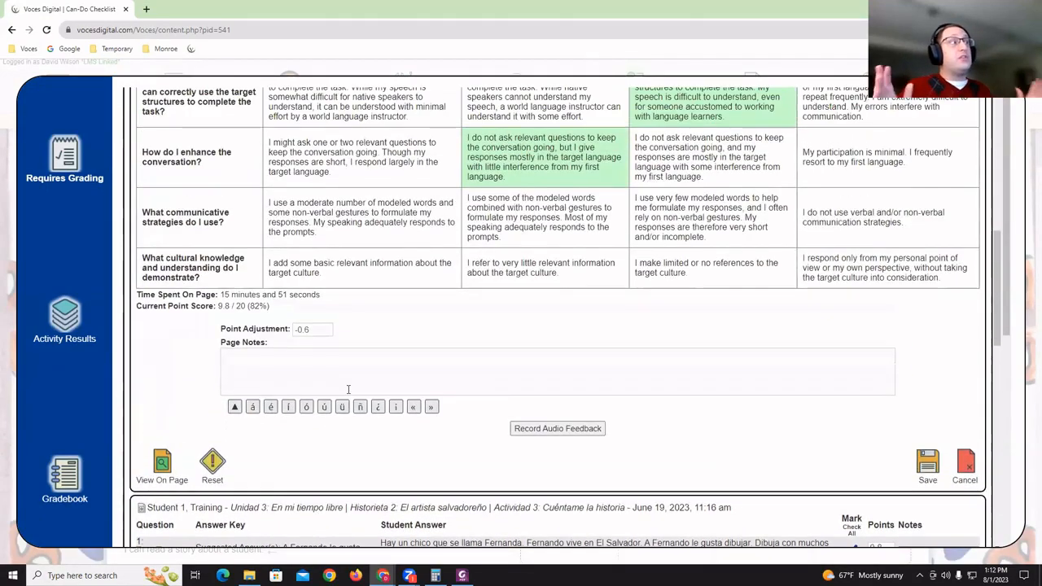
Enter the note "asdf" for the first answer of Student 1's Actividad 3: Cuéntame la historia submission
scroll(306, 350, "up", 5)
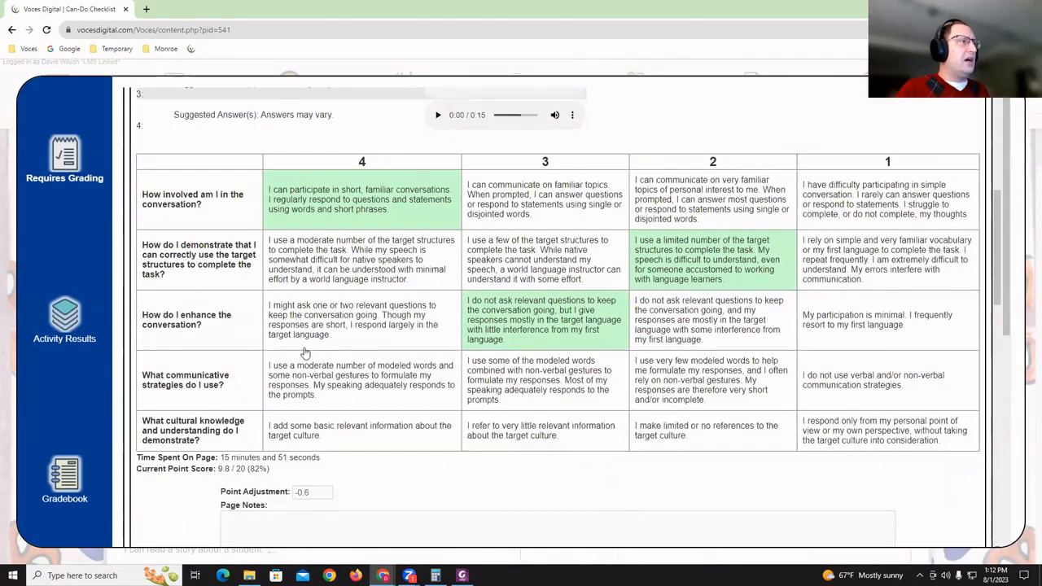
scroll(306, 342, "up", 1)
scroll(310, 362, "down", 1)
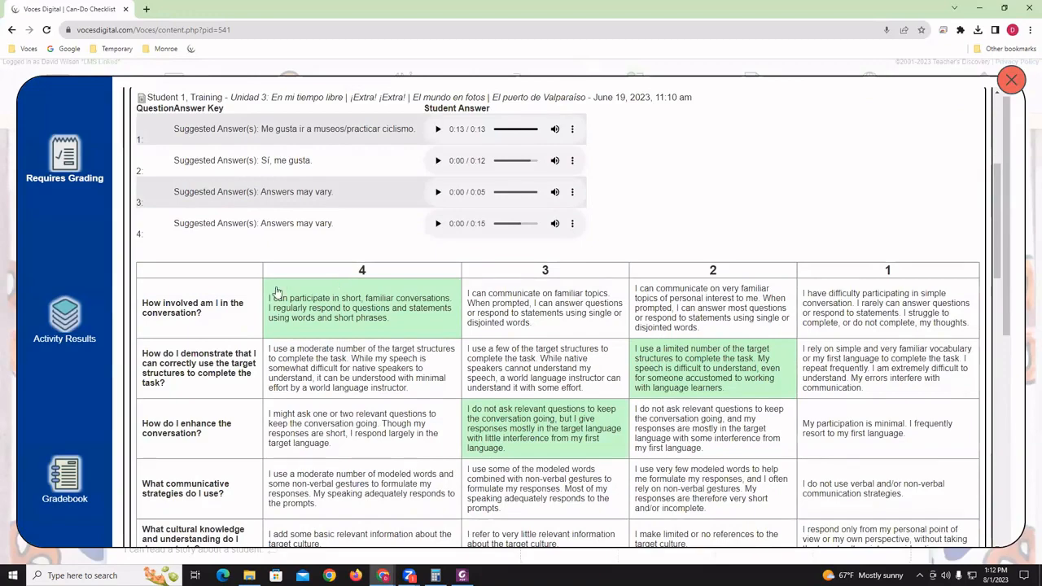
scroll(284, 400, "down", 6)
scroll(284, 401, "down", 1)
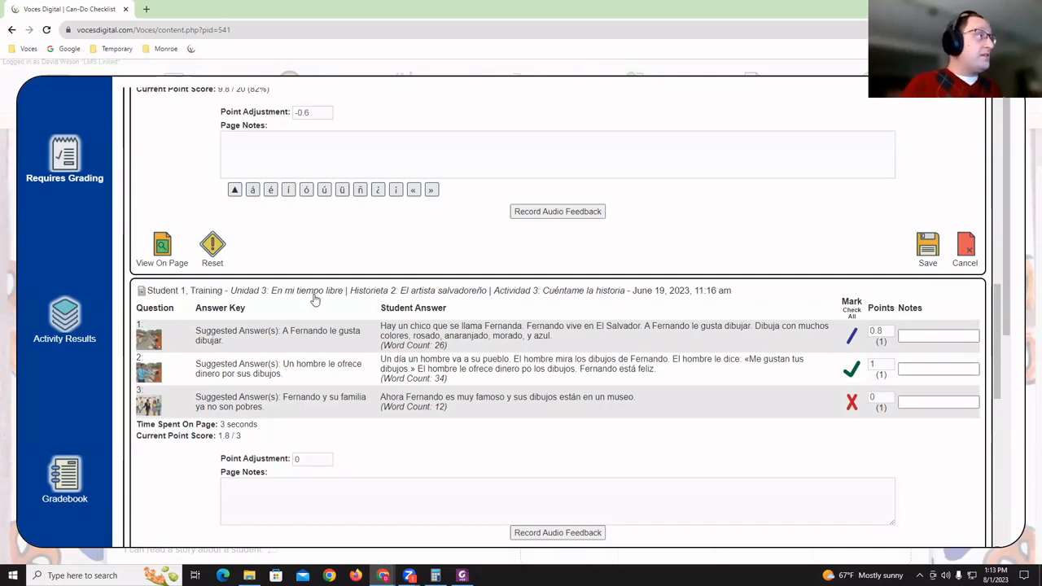
left_click(948, 341)
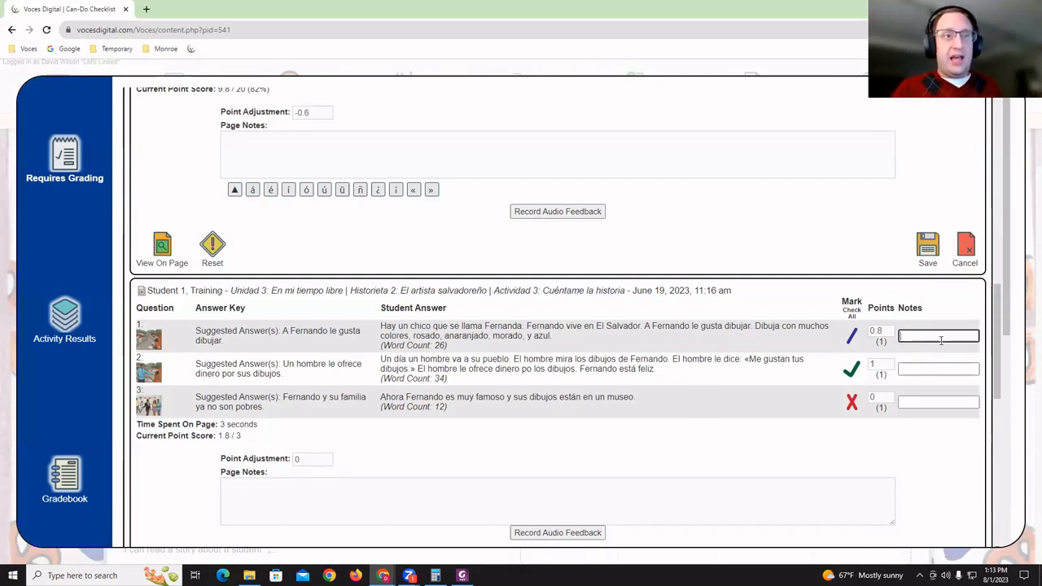
type("asdf")
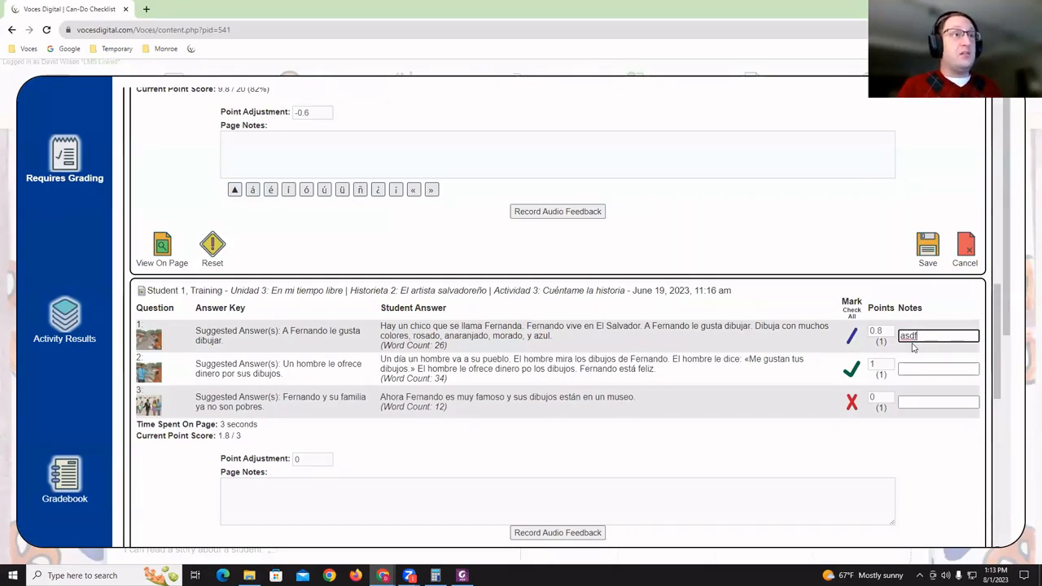
Close the grading screen and log out of the account without saving the grades
left_click(1021, 80)
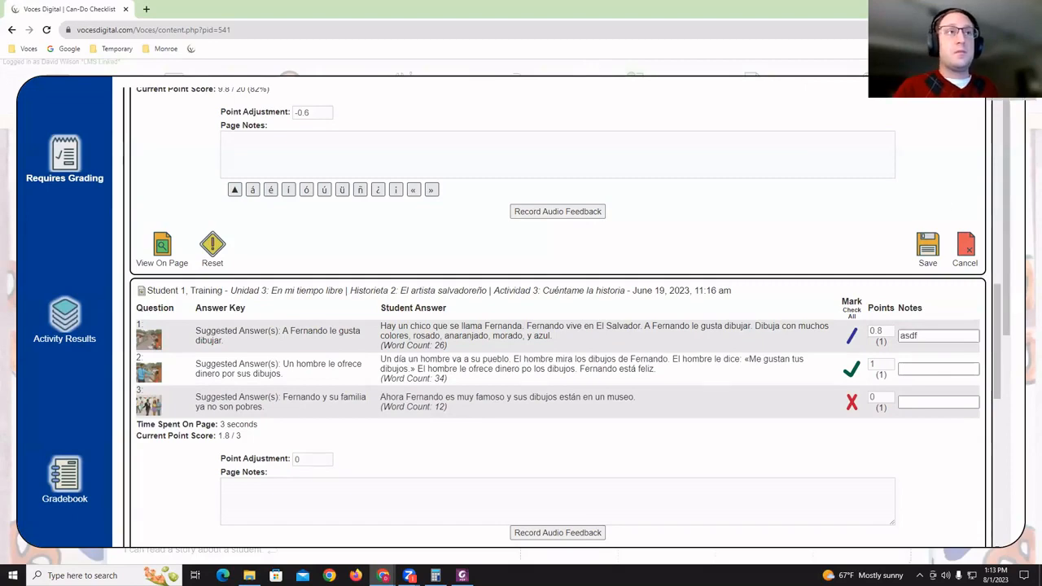
left_click(970, 167)
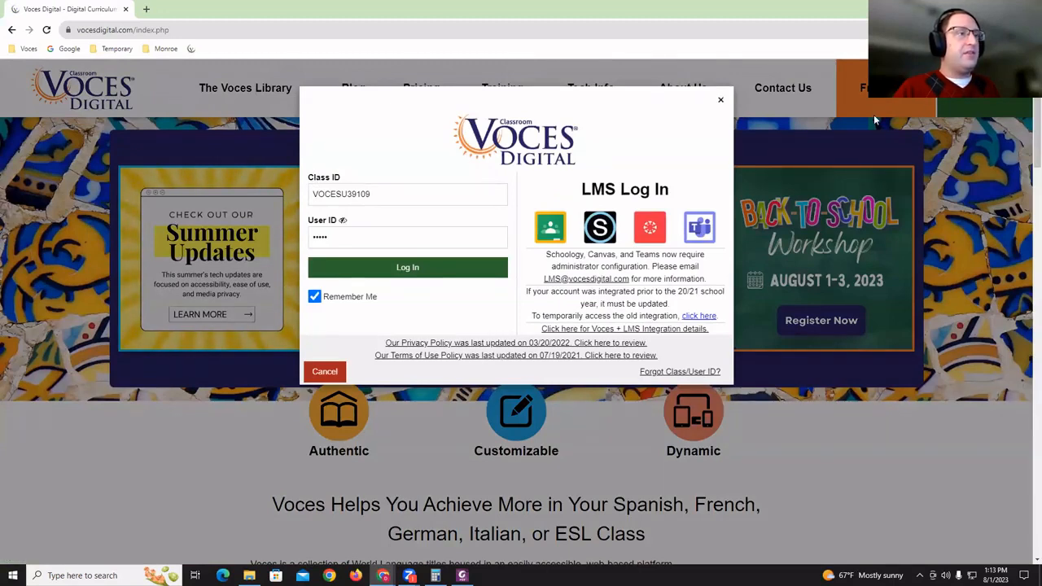
Switch to the Back-to-School Workshop presentation in Google Slides and view slides 17 and 18 on where students see scores
mouse_move(383, 575)
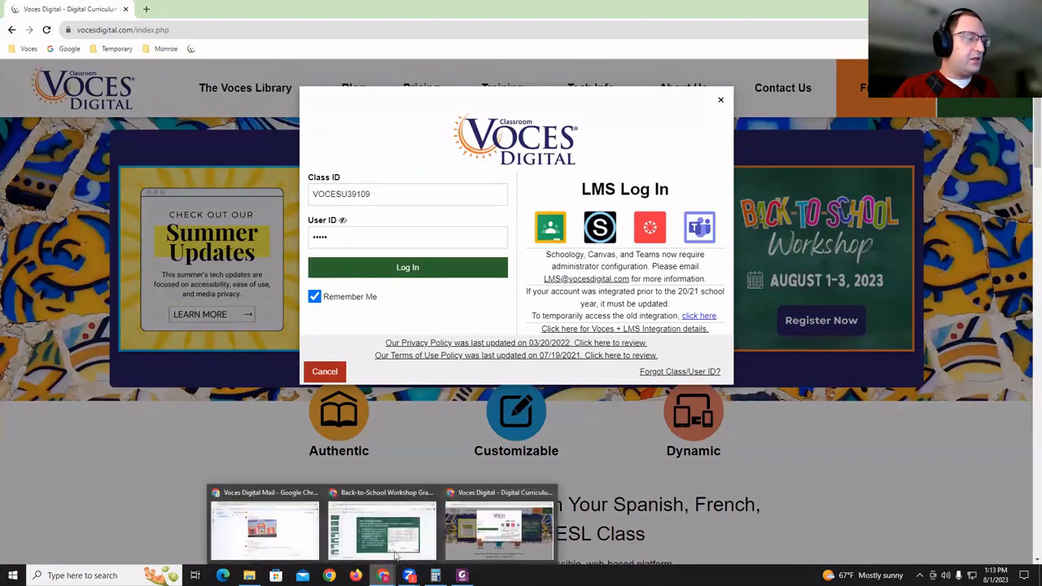
left_click(366, 533)
scroll(77, 403, "down", 6)
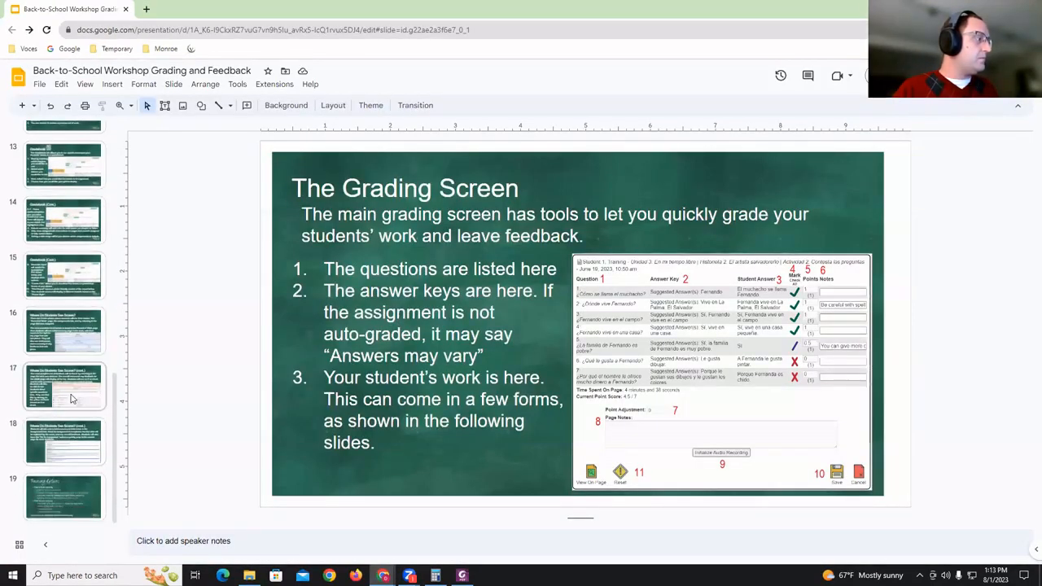
left_click(70, 398)
key("Down")
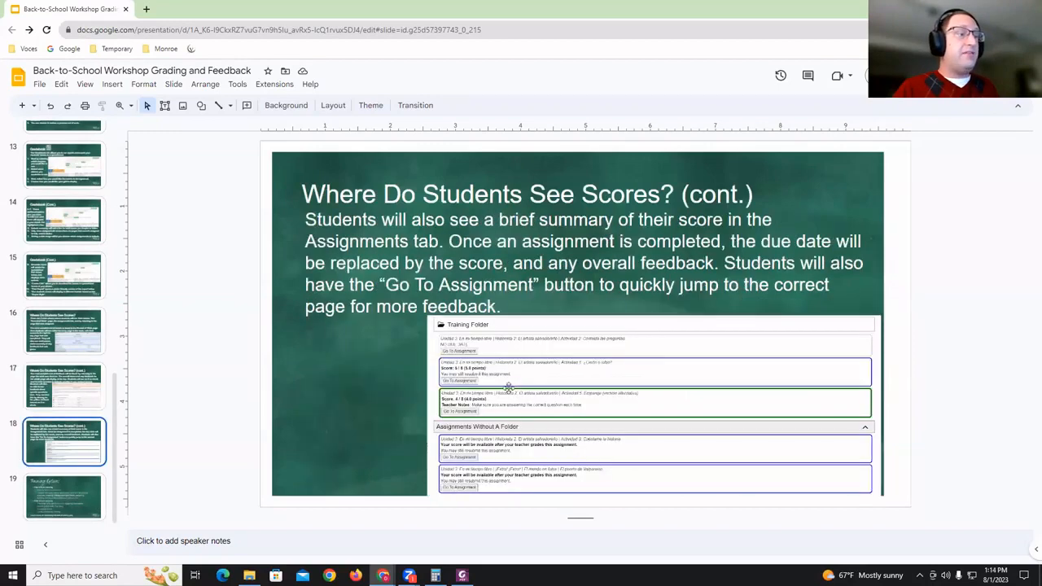
key("Up")
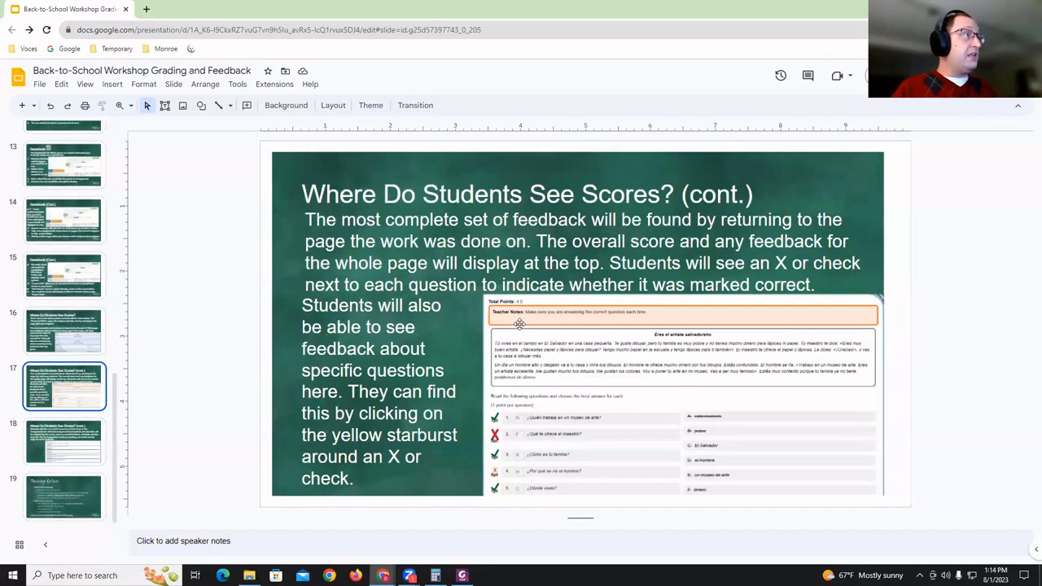
Return to Voces Digital, log in again and open the Nuestra historia 1 title
mouse_move(383, 575)
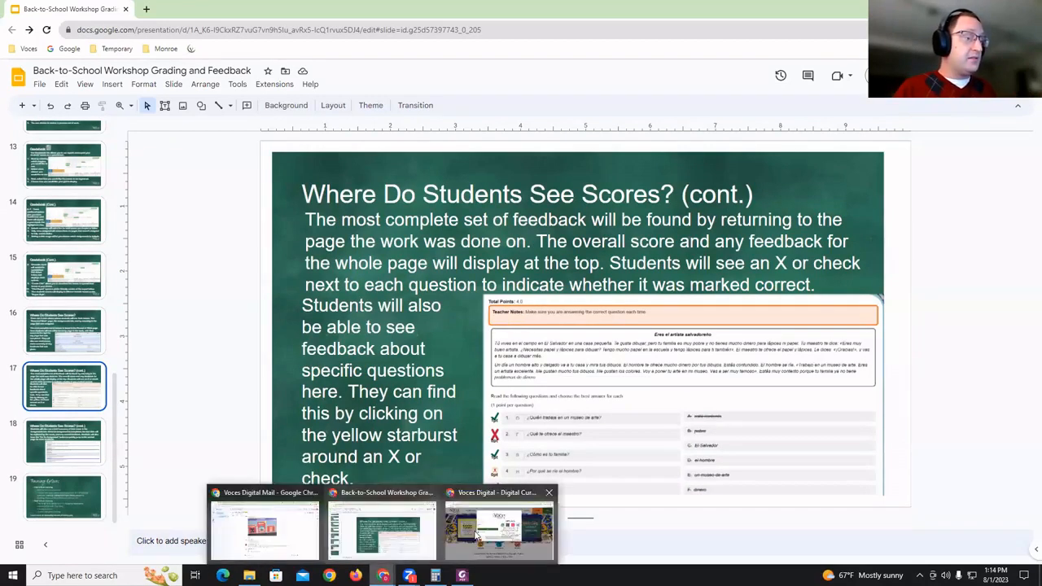
left_click(499, 529)
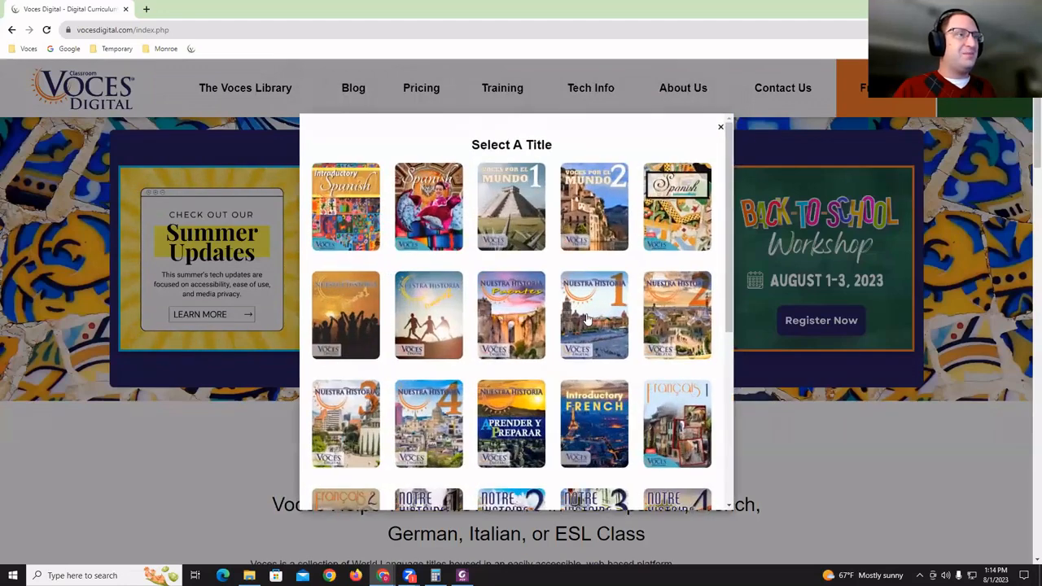
left_click(676, 201)
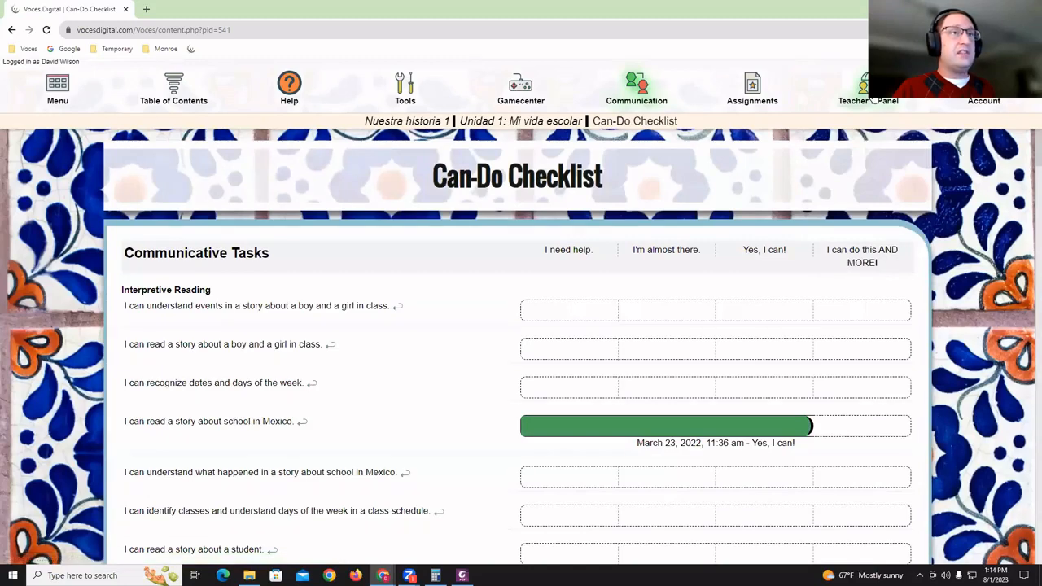
Open the Requires Grading list, expand Training Class 1 and open Student 1's El puerto de Valparaíso submission down to its page notes
left_click(853, 145)
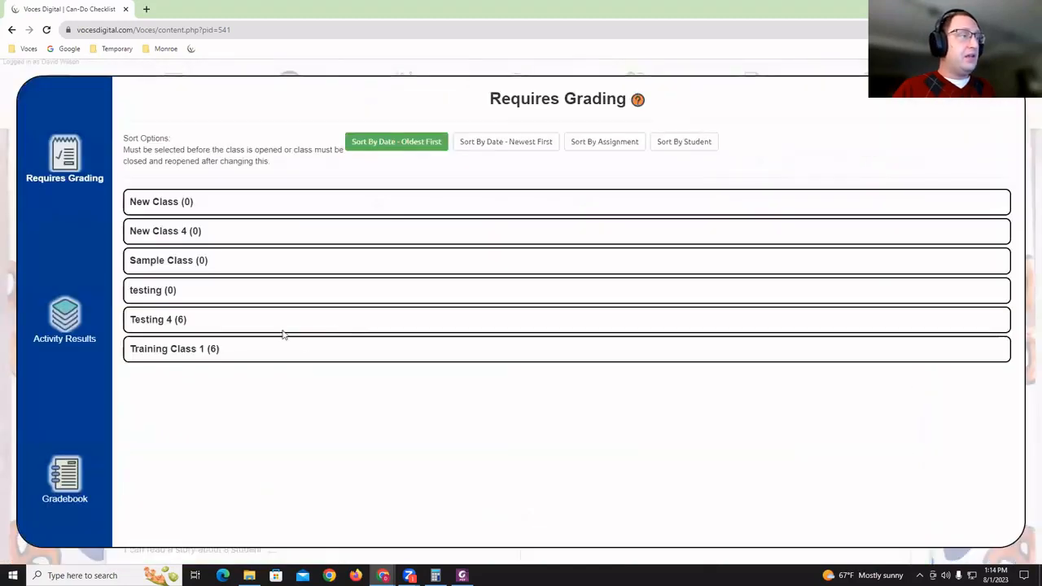
left_click(198, 349)
scroll(298, 361, "down", 1)
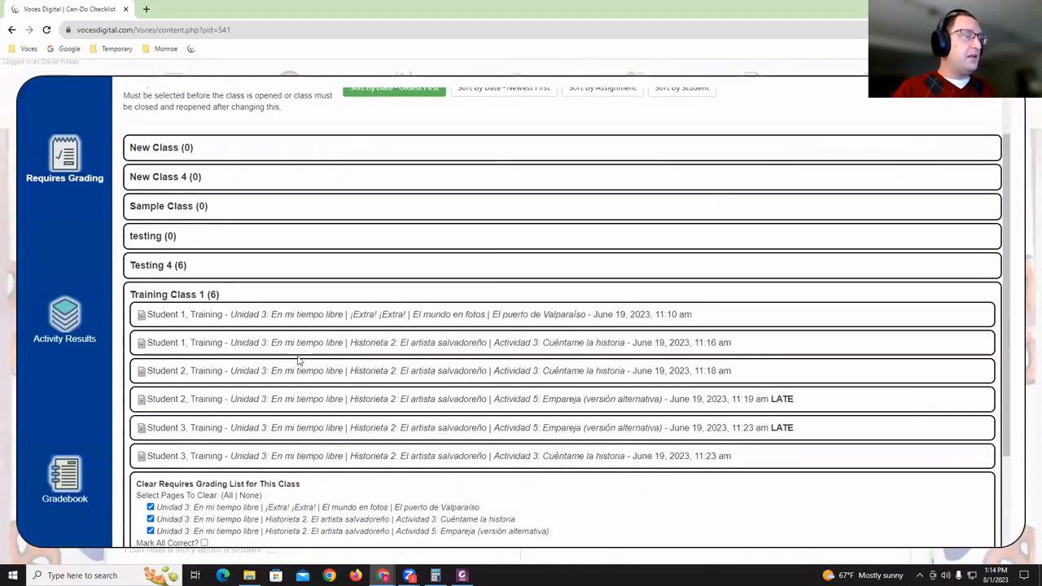
left_click(328, 320)
scroll(464, 407, "down", 7)
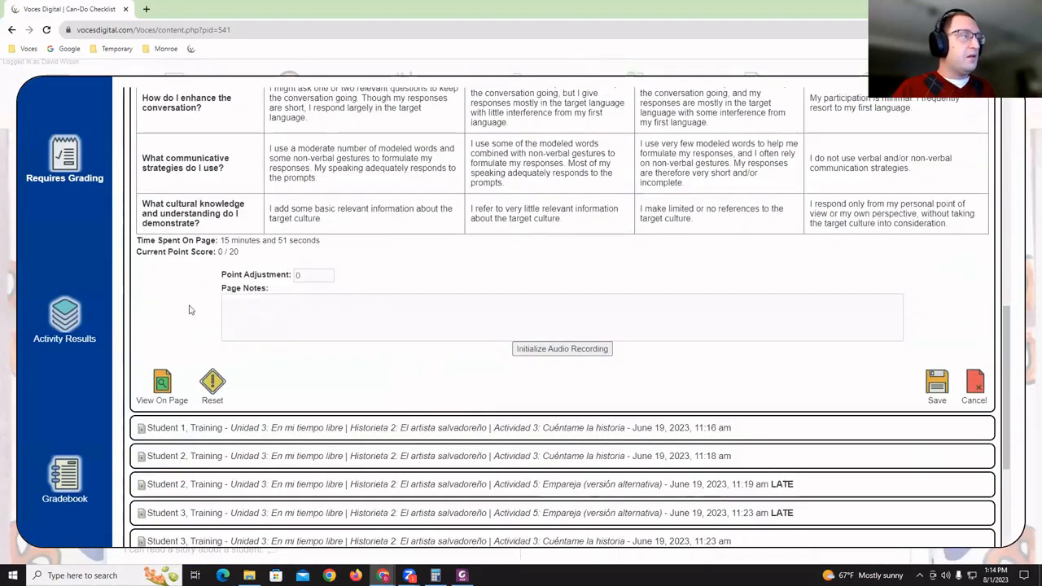
Check slide 17 about page feedback in the Google Slides workshop presentation and return to Voces Digital
mouse_move(382, 575)
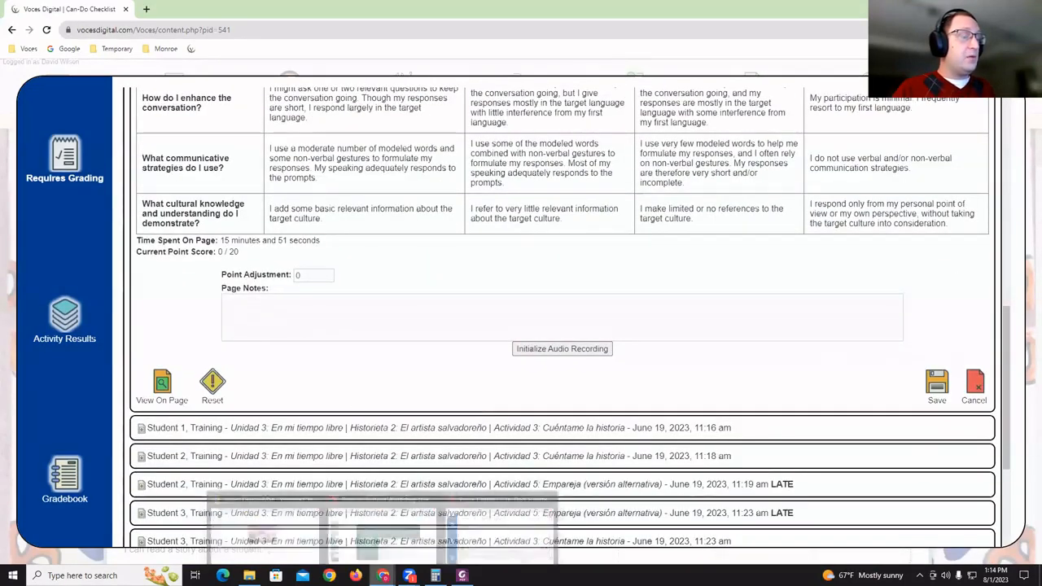
left_click(385, 533)
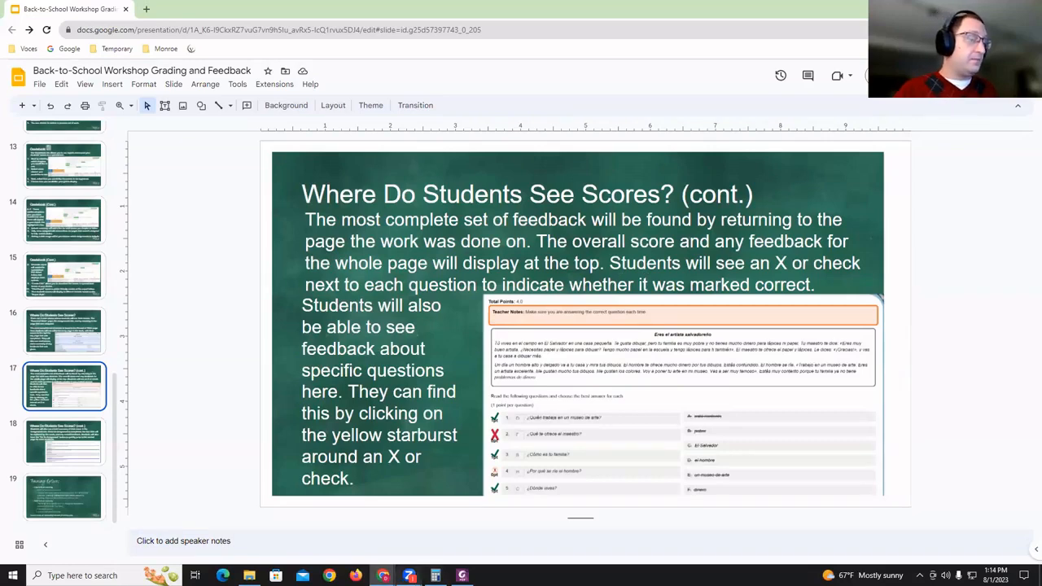
mouse_move(382, 575)
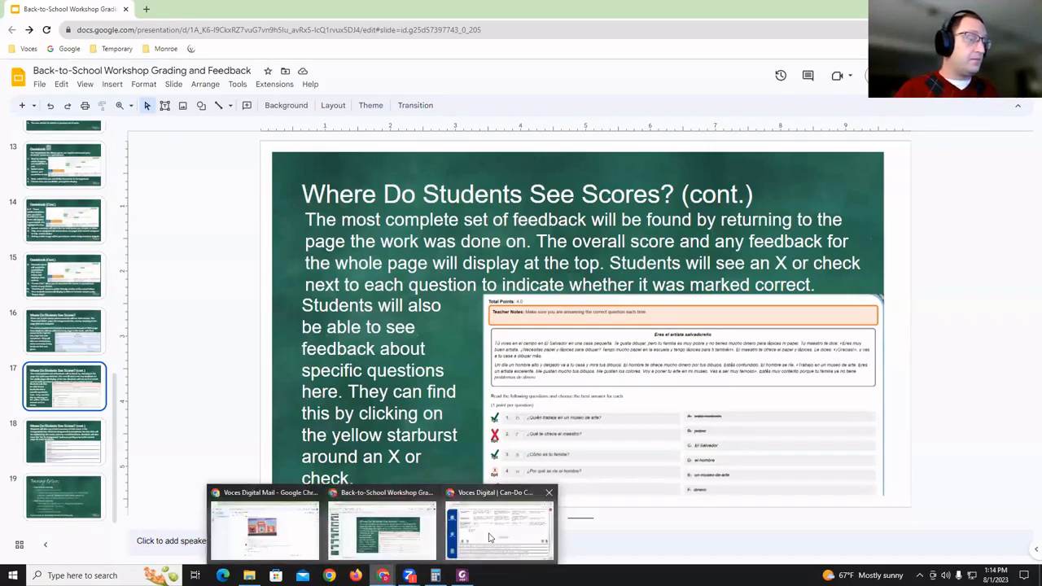
left_click(491, 537)
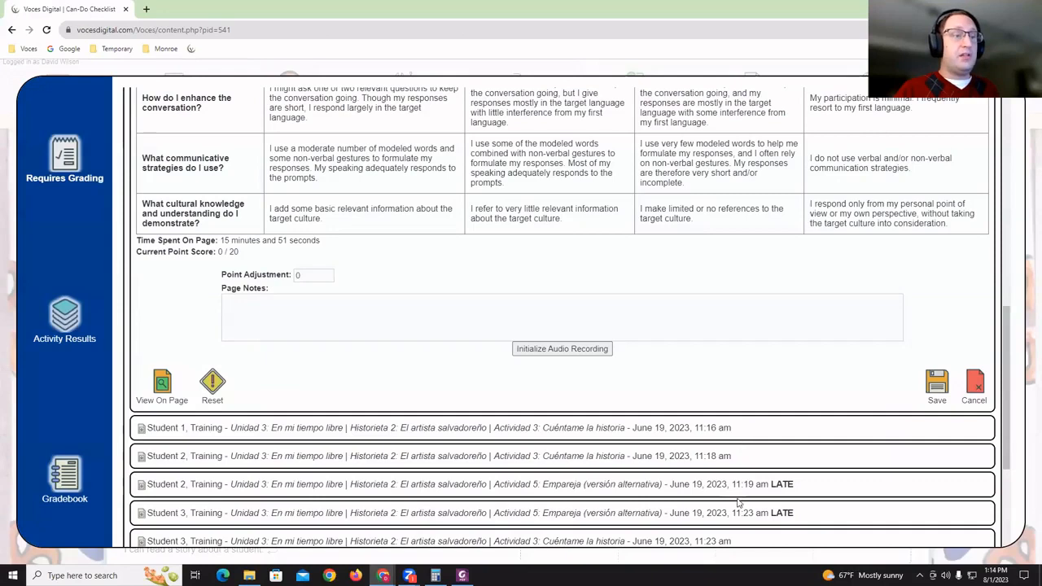
Open Student 2's late Actividad 5: Empareja (versión alternativa) submission and switch to the workshop presentation in Google Slides
left_click(659, 486)
scroll(696, 438, "down", 3)
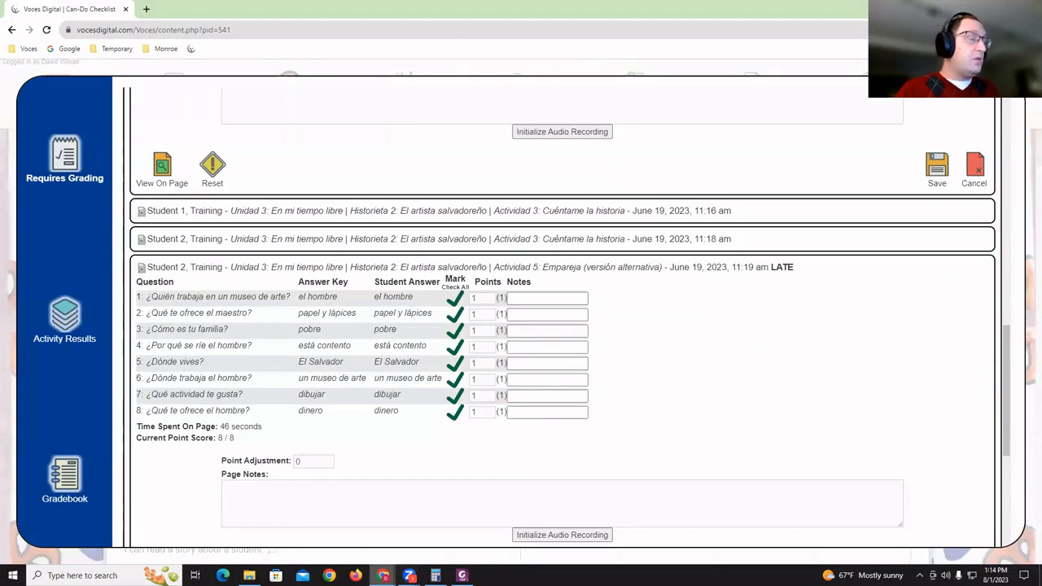
mouse_move(383, 576)
left_click(407, 539)
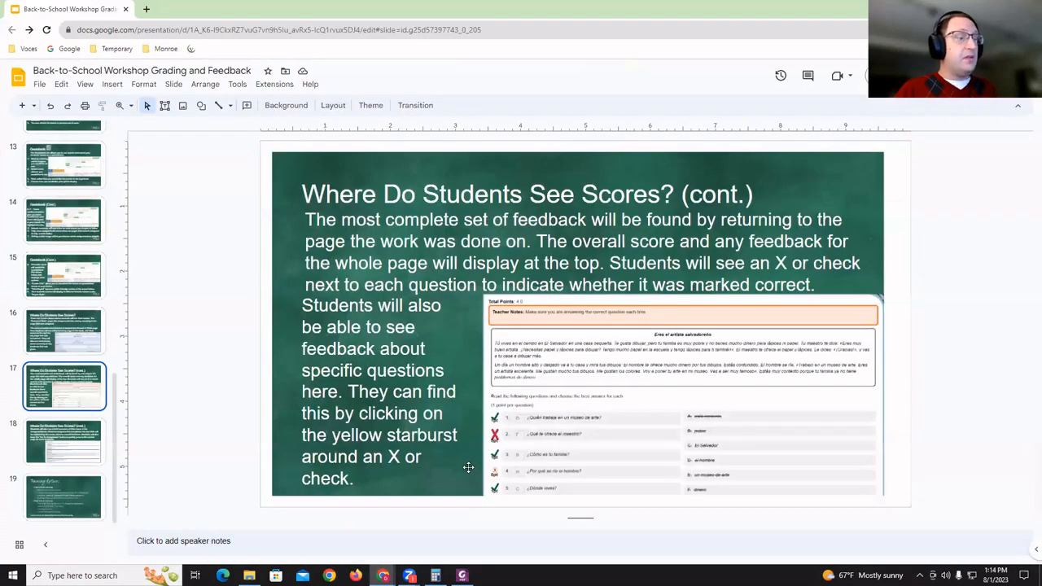
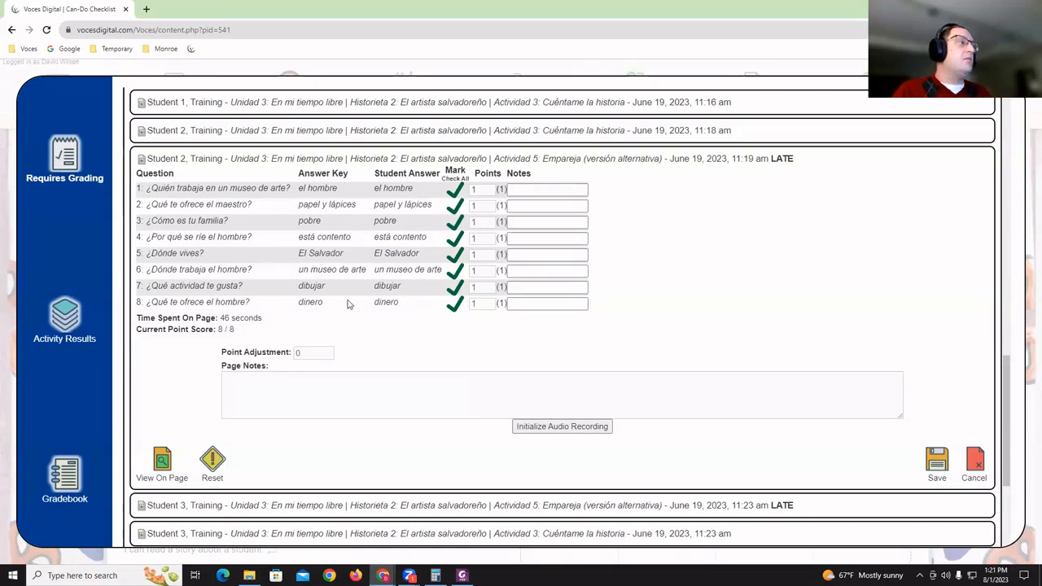
Try reducing the first Actividad 5 answer to 0.7 points and restore its correct mark with full credit
left_click(491, 193)
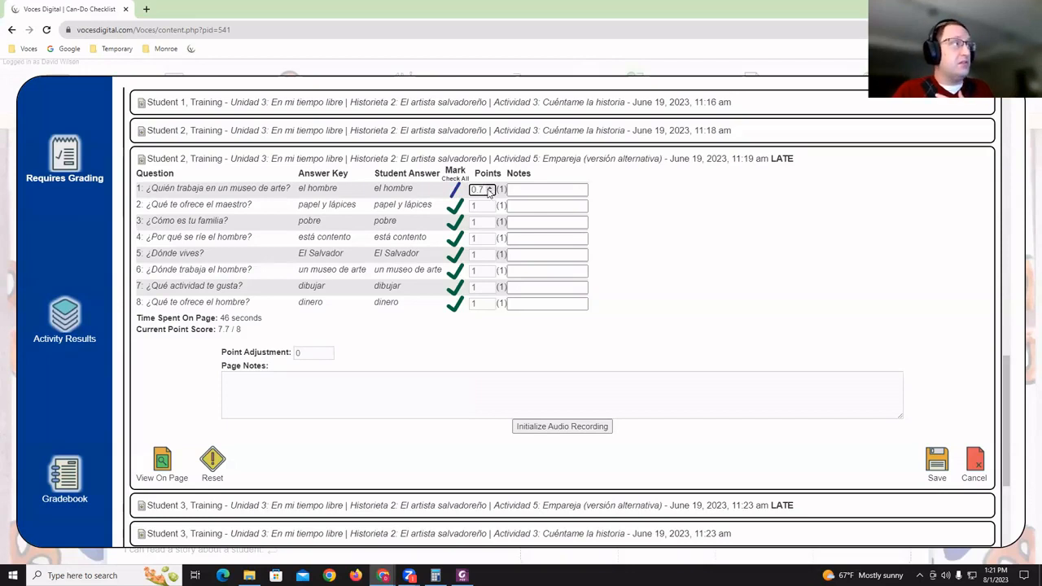
left_click(454, 190)
left_click(454, 190)
left_click(455, 190)
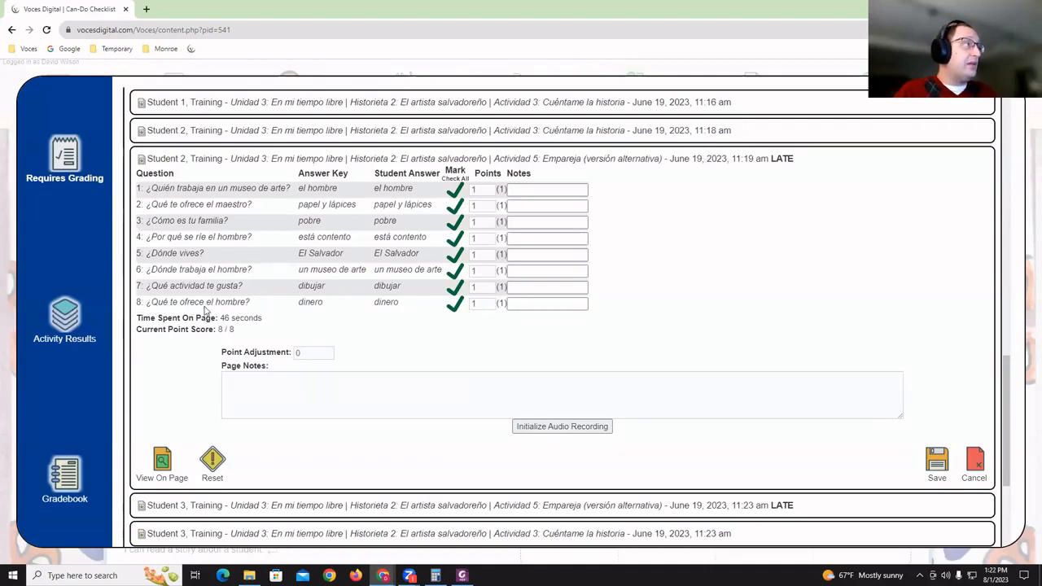
Set the point adjustment of Student 2's Actividad 5 submission to -4
double_click(303, 352)
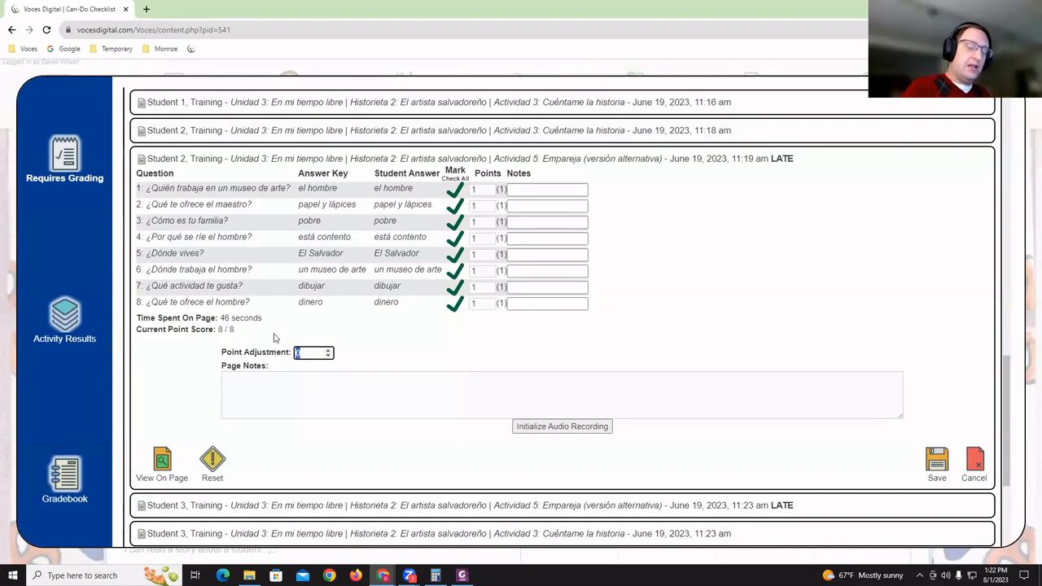
key("BackSpace")
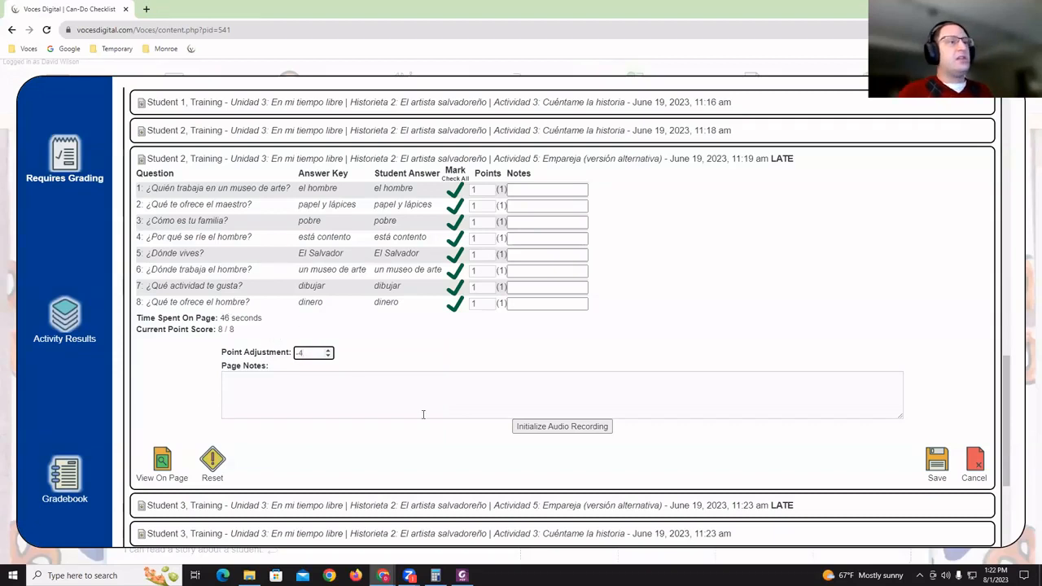
left_click(440, 448)
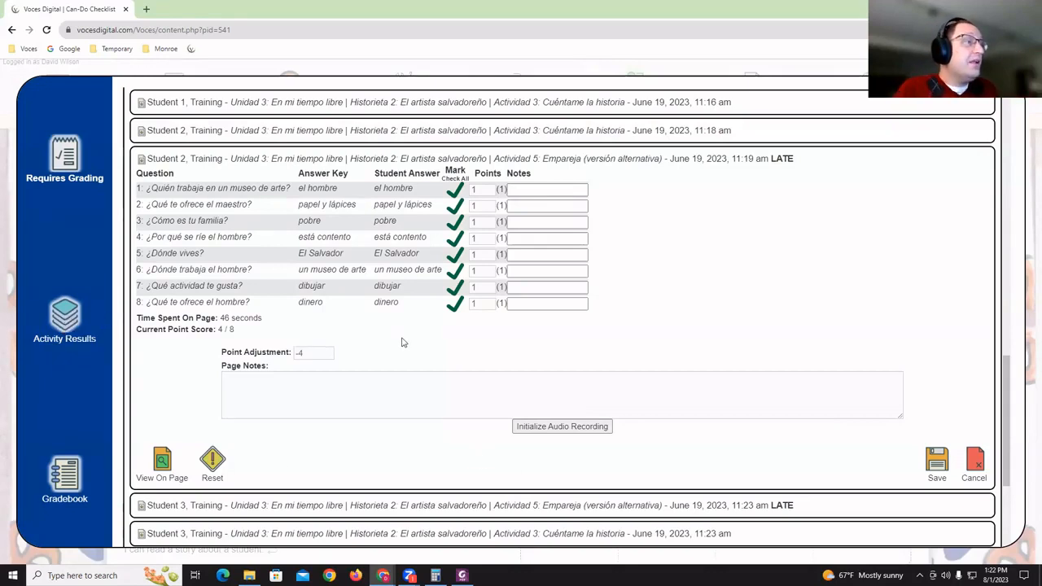
Try deselecting the first two pages and enabling Mark All Correct for clearing the class's grading list, and restore the original selections
scroll(400, 344, "down", 3)
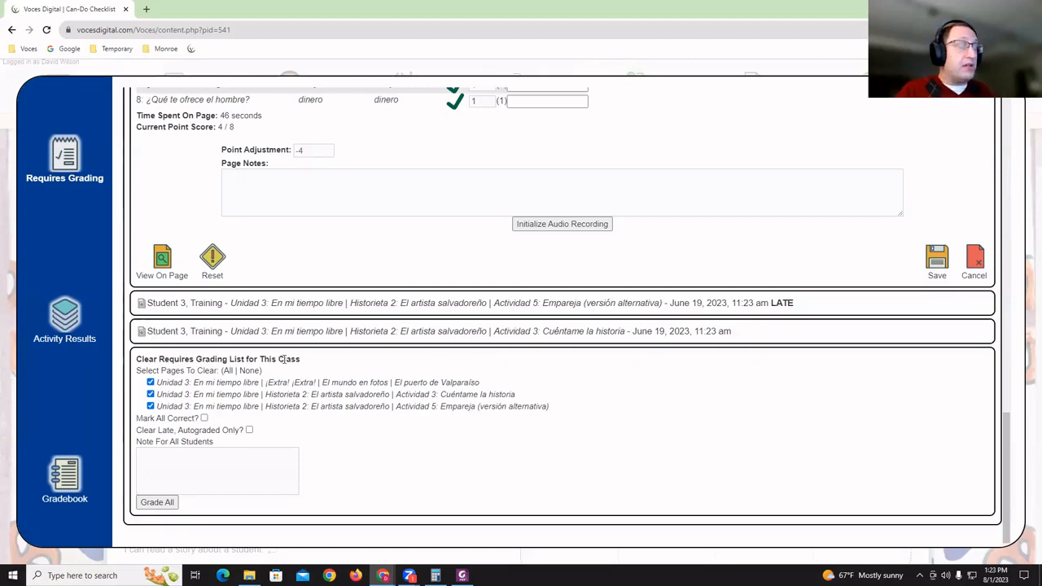
left_click(151, 383)
left_click(150, 394)
left_click(150, 382)
left_click(151, 394)
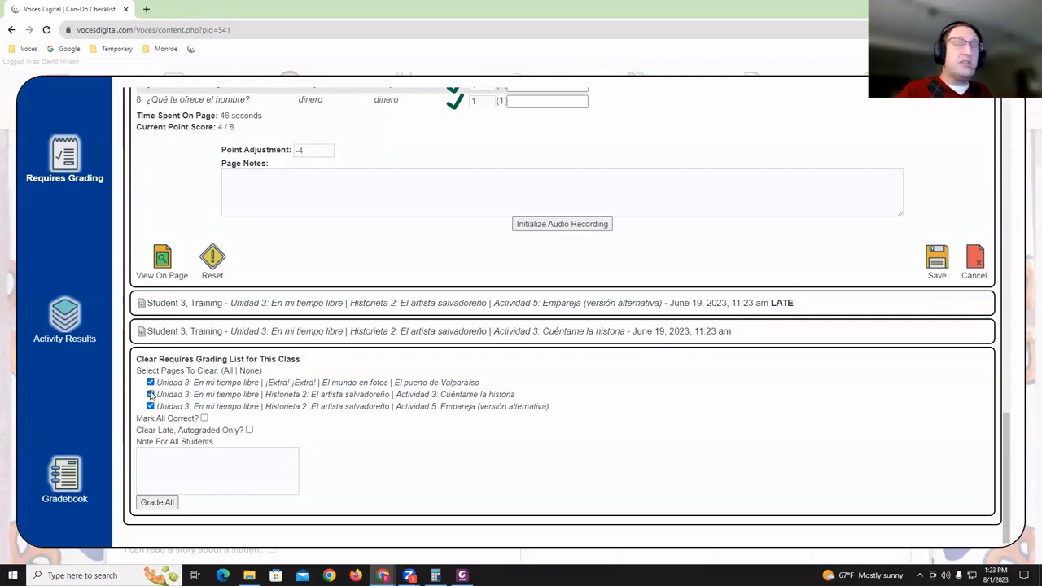
left_click(205, 419)
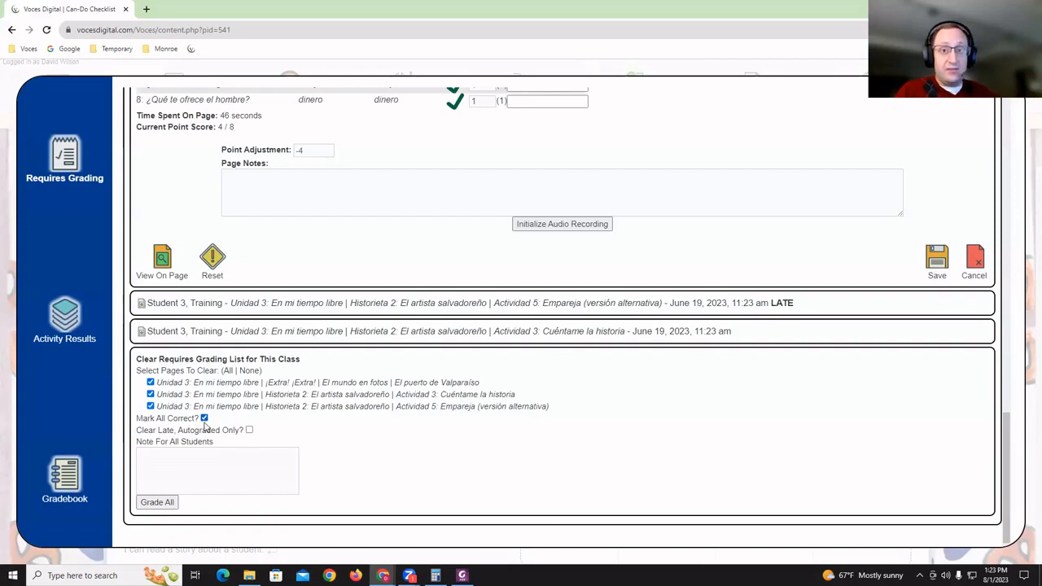
left_click(205, 418)
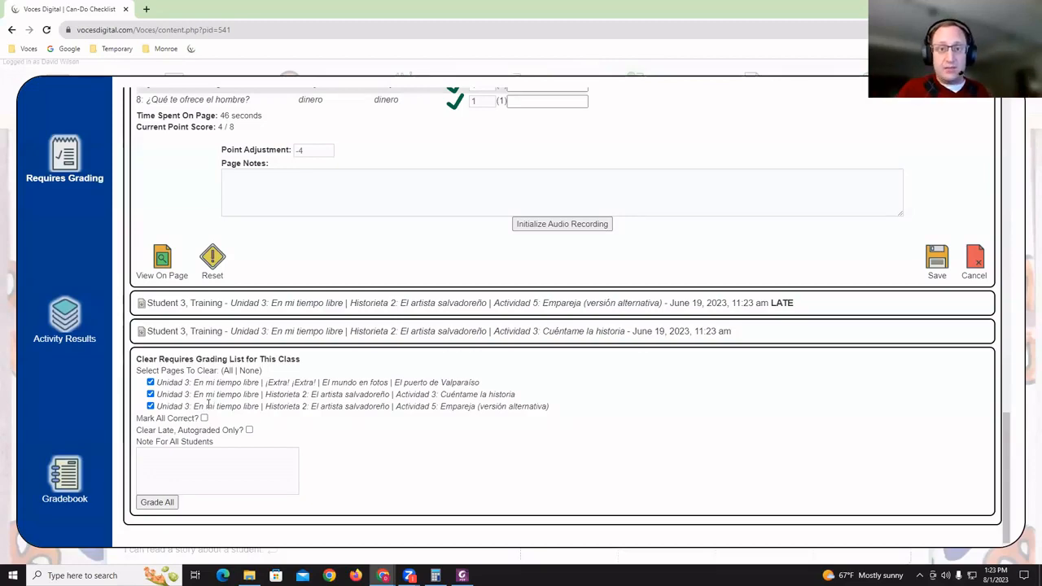
Open Student 1's Actividad 3: Cuéntame la historia submission in Training Class 1 and bring its answers into view
scroll(500, 280, "up", 1)
scroll(500, 280, "up", 5)
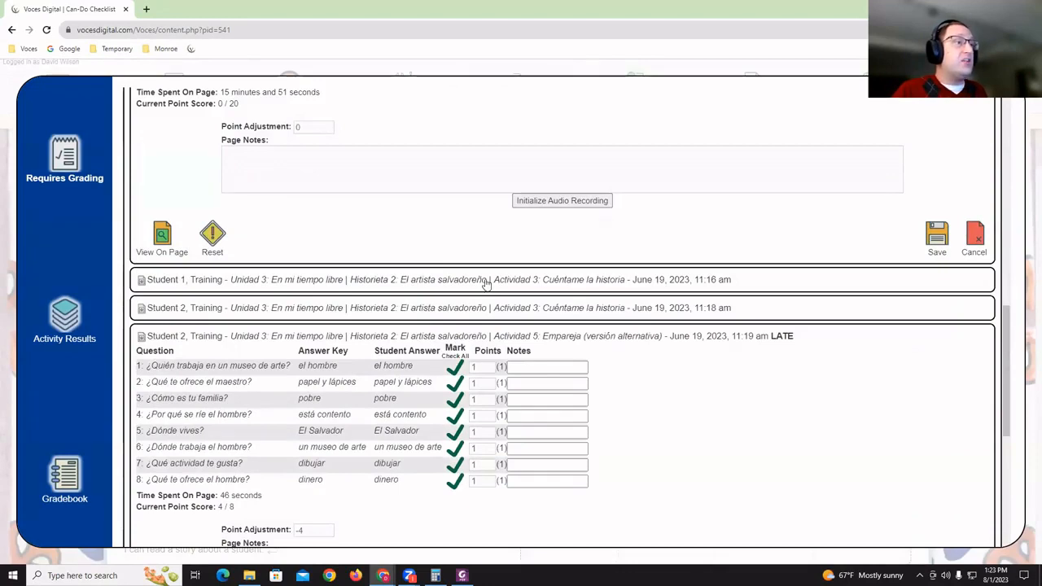
left_click(487, 285)
scroll(751, 221, "down", 4)
scroll(789, 182, "up", 1)
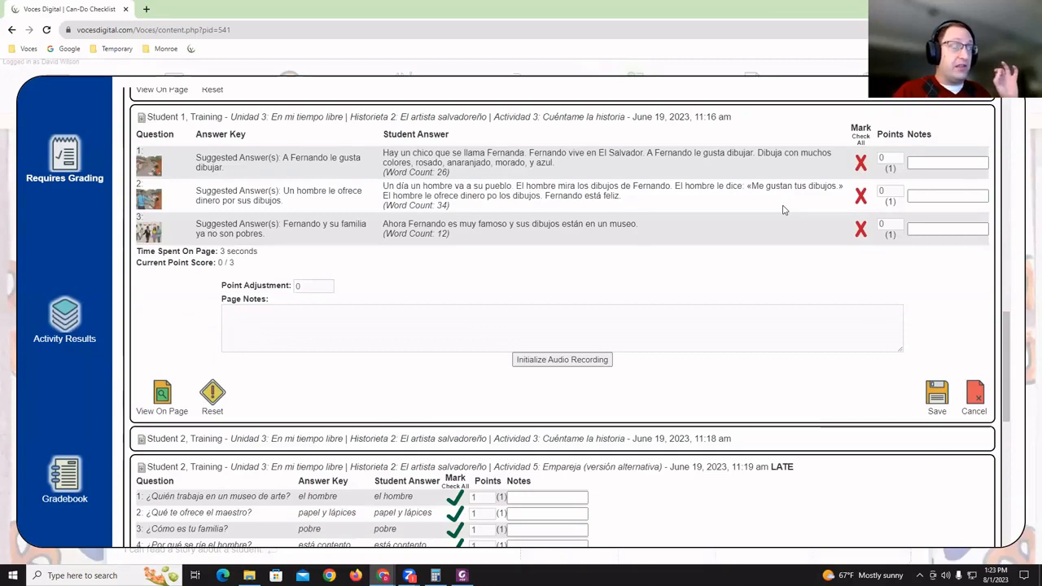
Try enabling Clear Late, Autograded Only for clearing the class's grading list, and leave grading without applying it
scroll(331, 344, "down", 7)
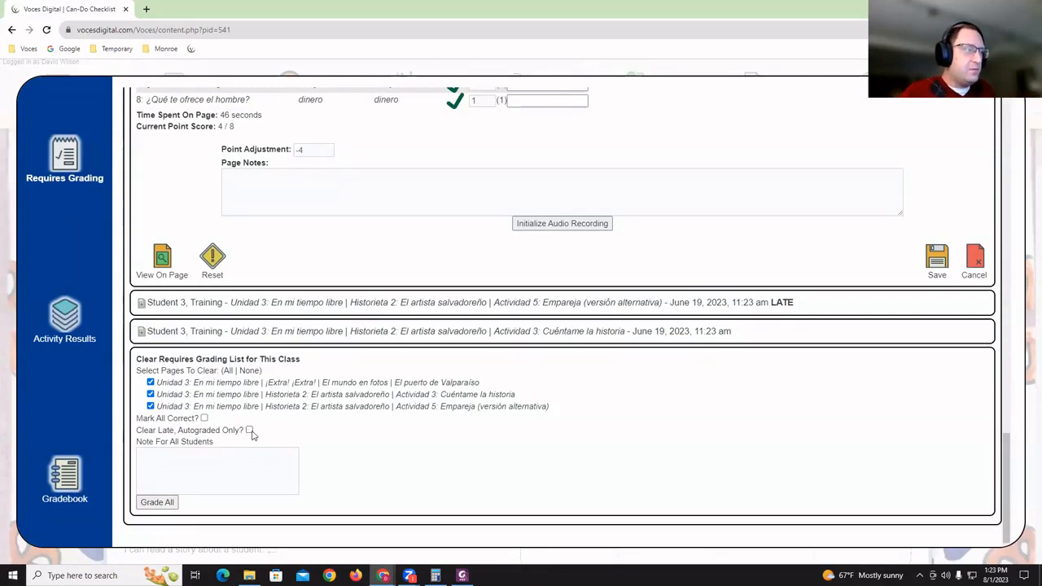
left_click(249, 429)
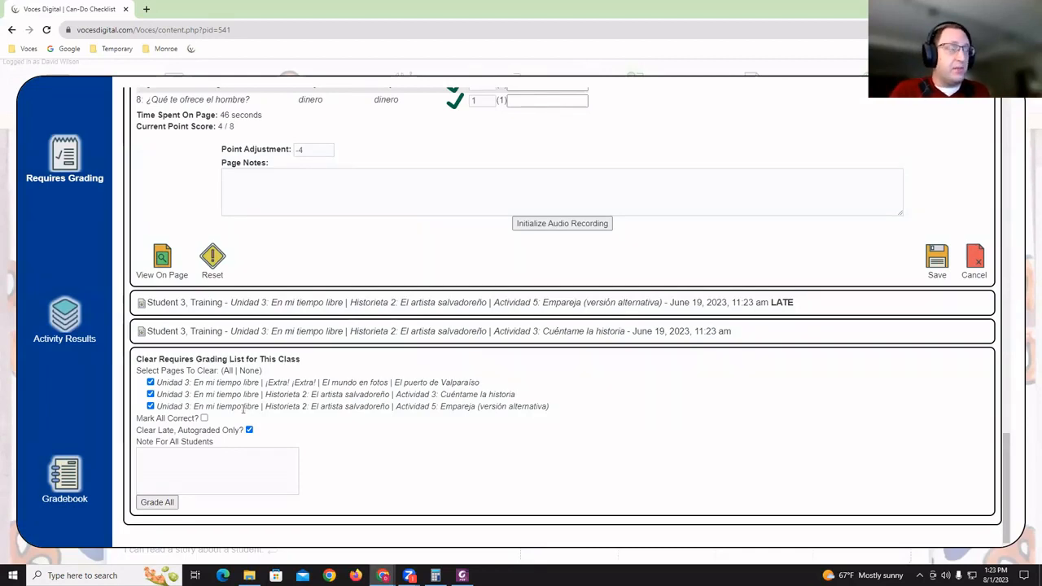
left_click(241, 455)
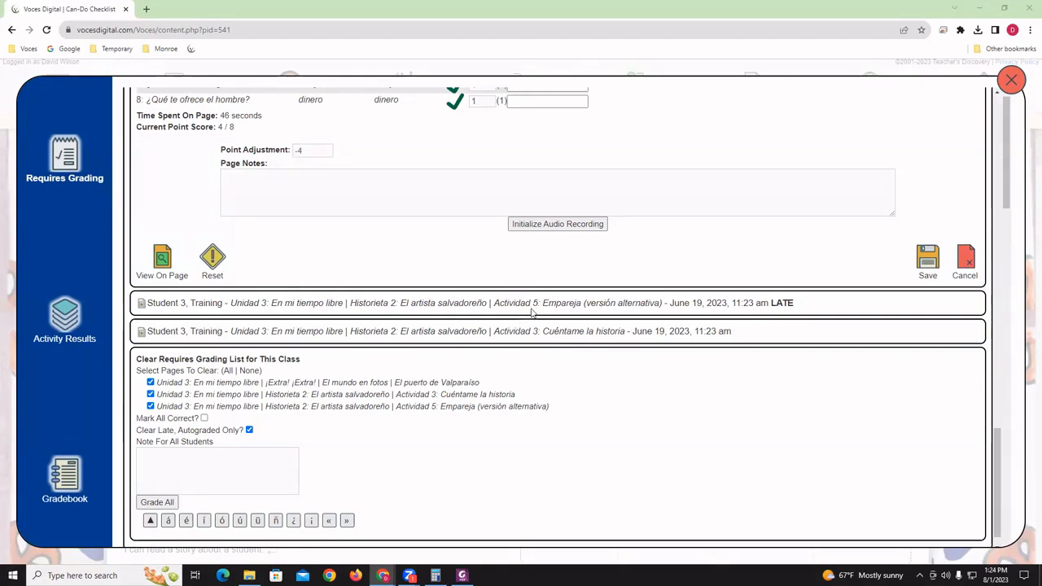
left_click(1011, 80)
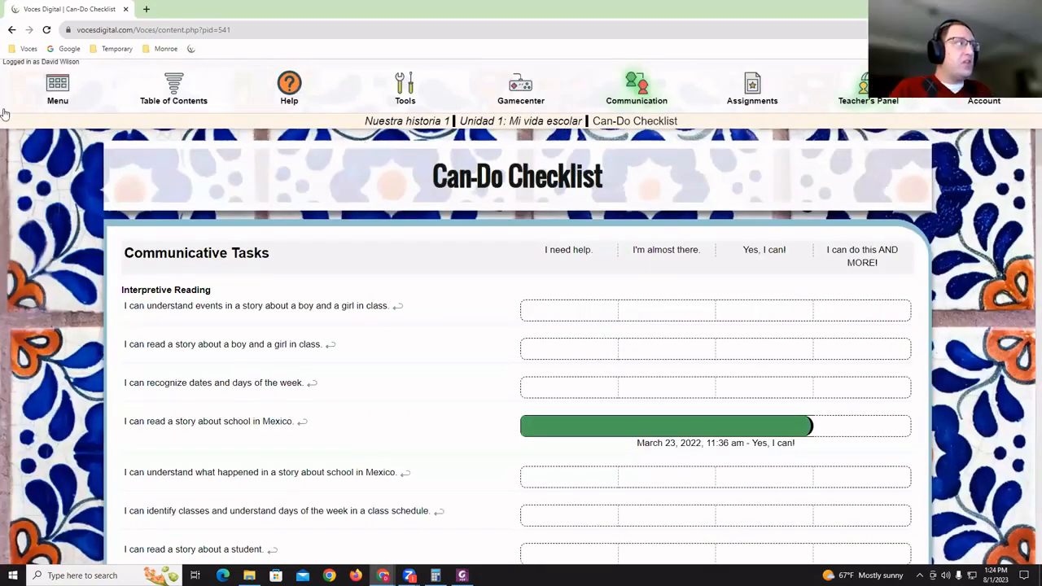
left_click(758, 90)
left_click(73, 159)
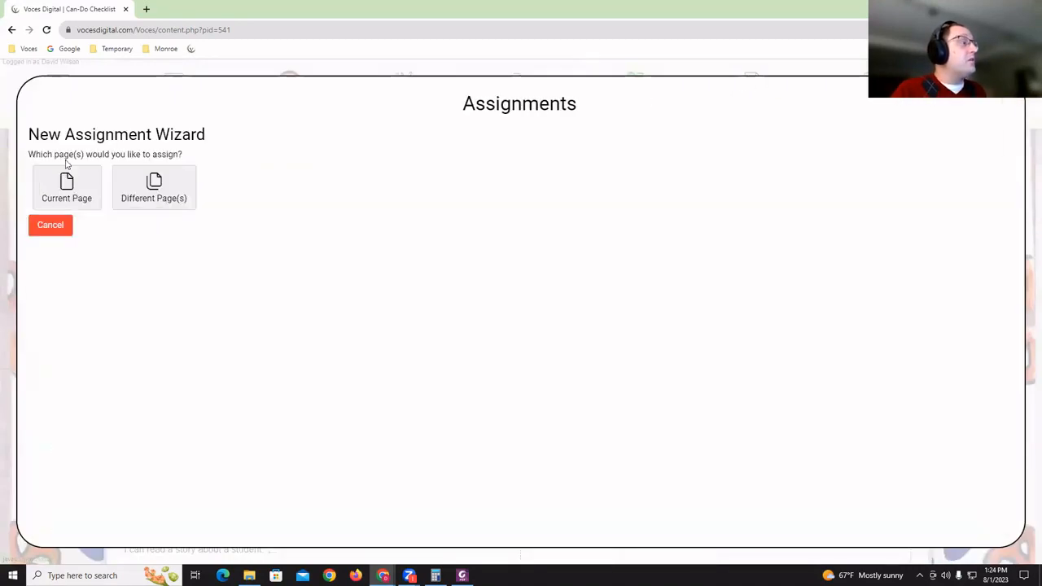
left_click(85, 193)
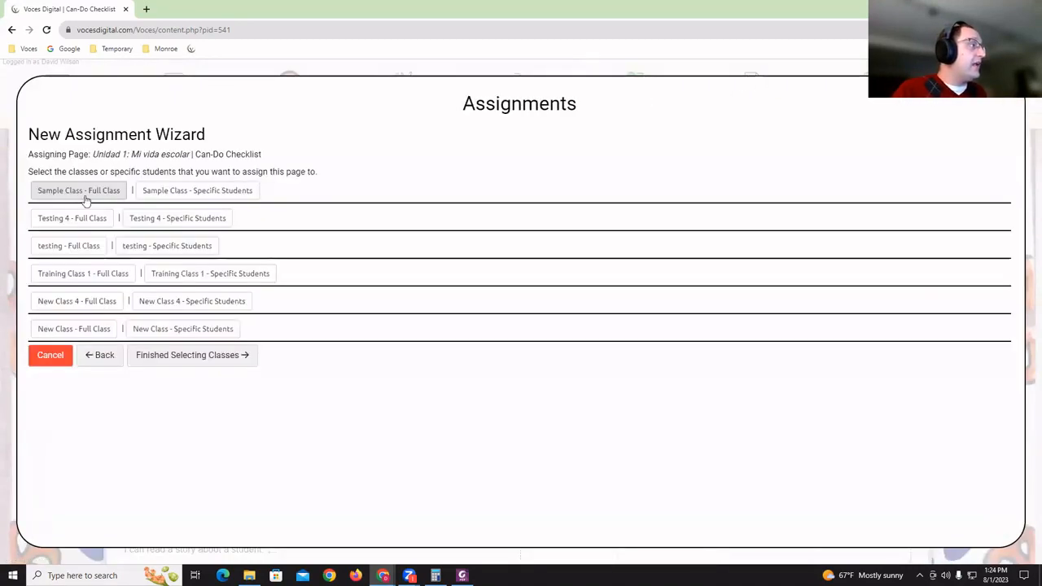
left_click(85, 194)
left_click(85, 218)
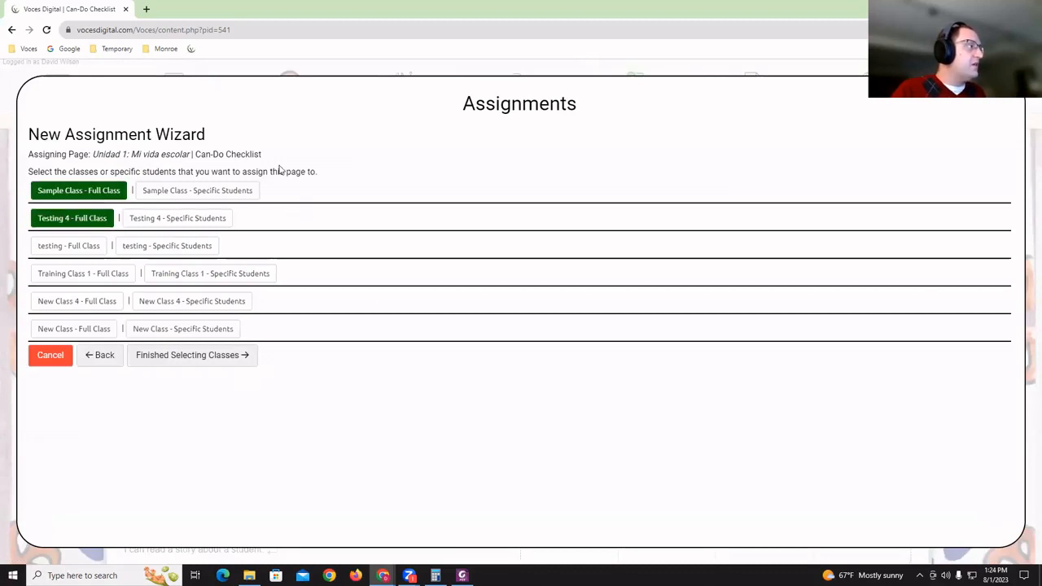
left_click(101, 356)
left_click(101, 351)
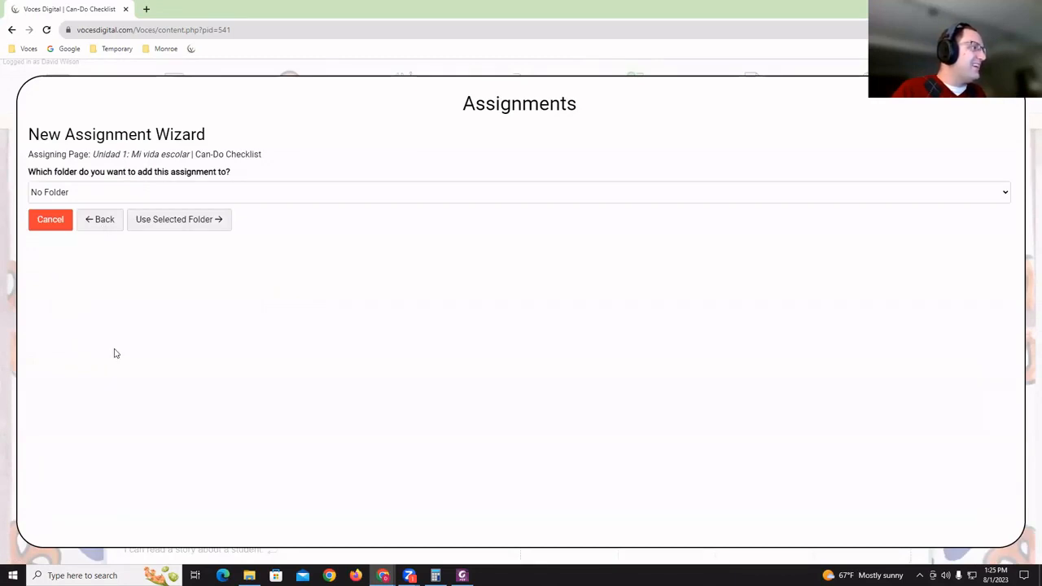
left_click(114, 217)
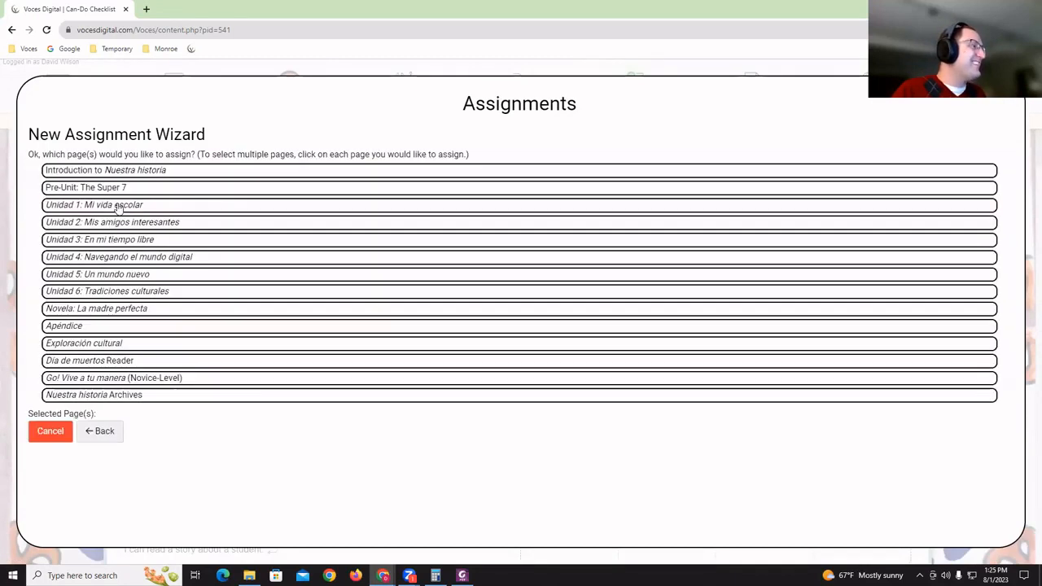
Choose Las lenguas de Guatemala and Las escuelas en México from Unidad 1's Notas culturales for the assignment, available immediately with no due date
left_click(118, 205)
scroll(161, 218, "down", 1)
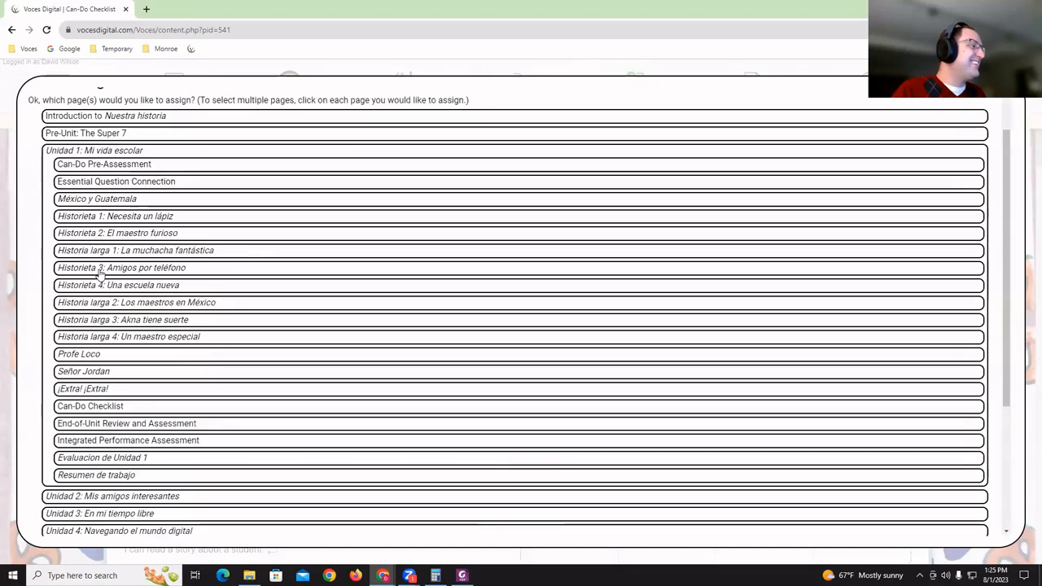
left_click(91, 393)
left_click(122, 425)
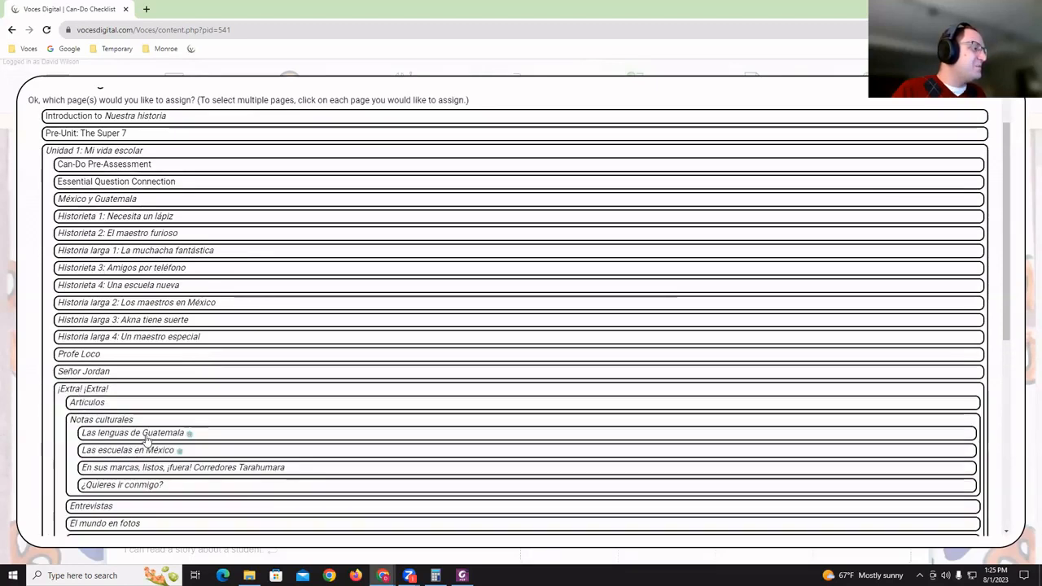
scroll(244, 415, "down", 5)
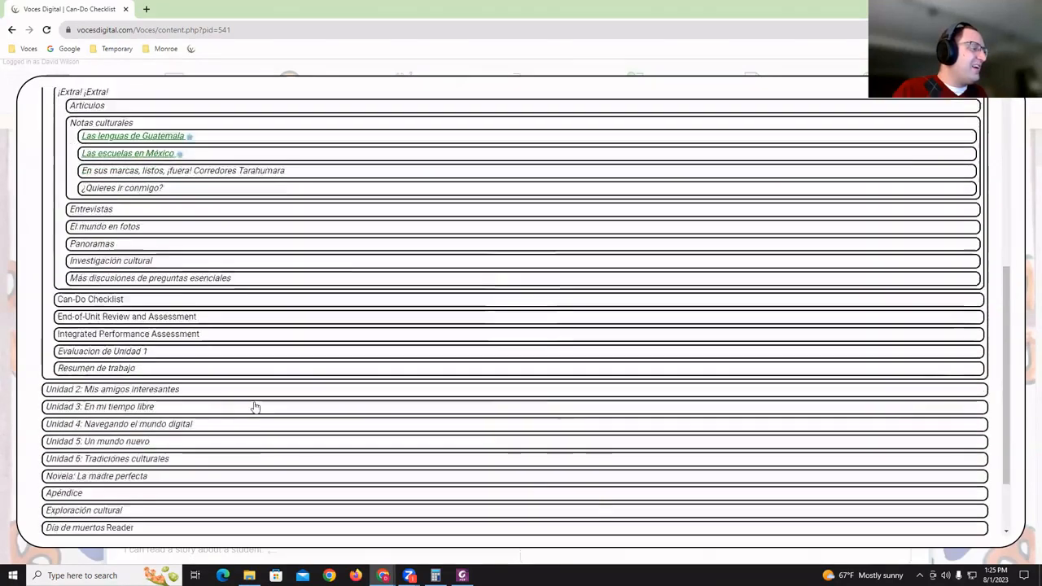
left_click(173, 519)
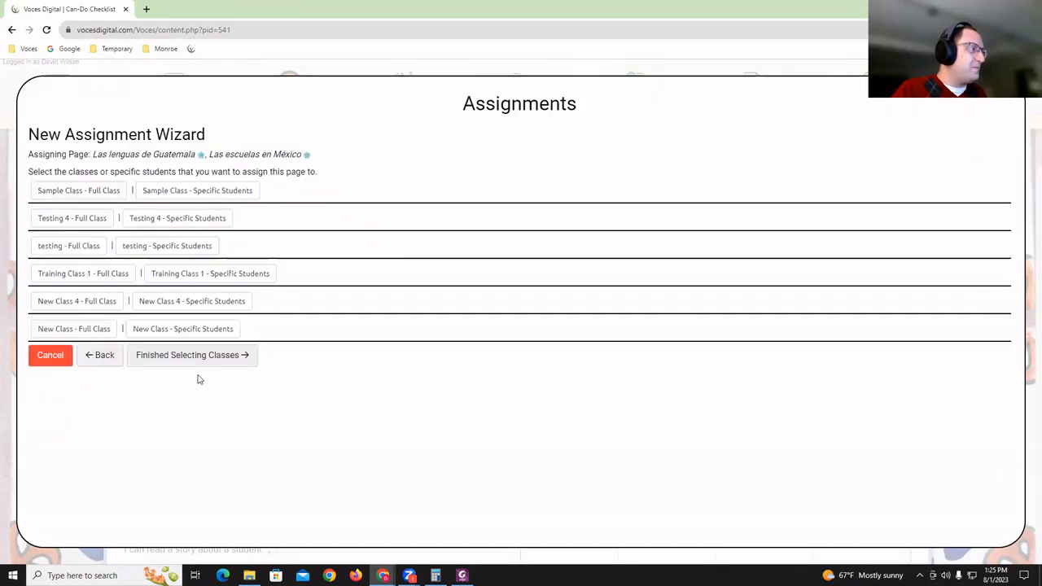
left_click(138, 363)
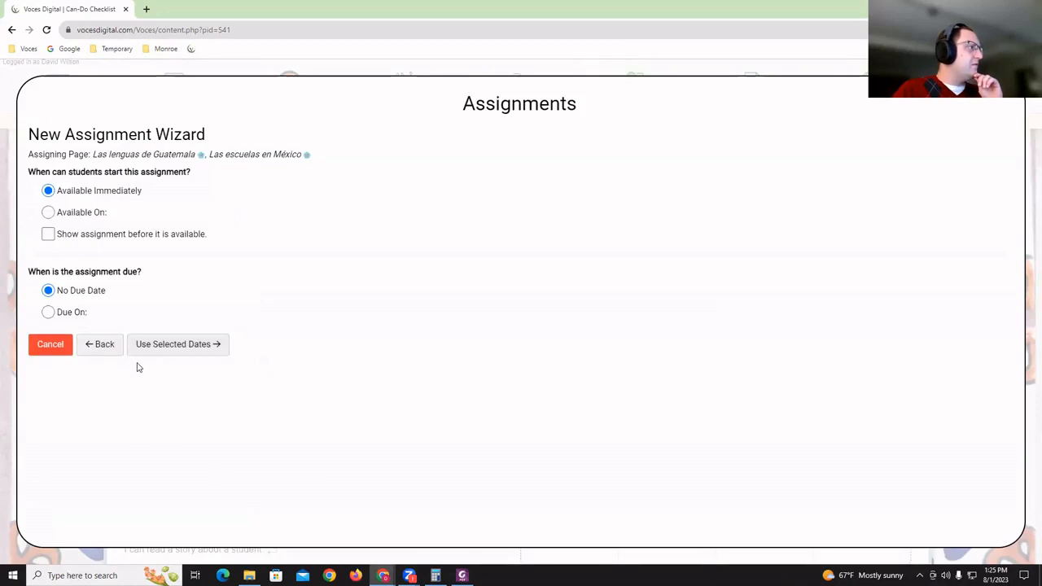
left_click(154, 350)
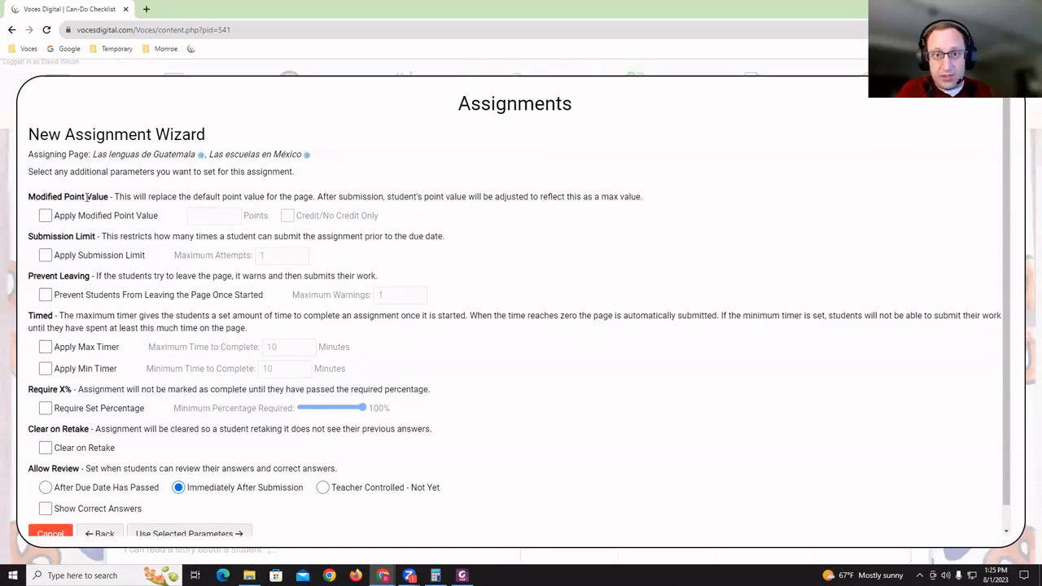
Try applying a modified point value with Credit/No Credit Only to the assignment, and cancel the assignment
left_click(47, 216)
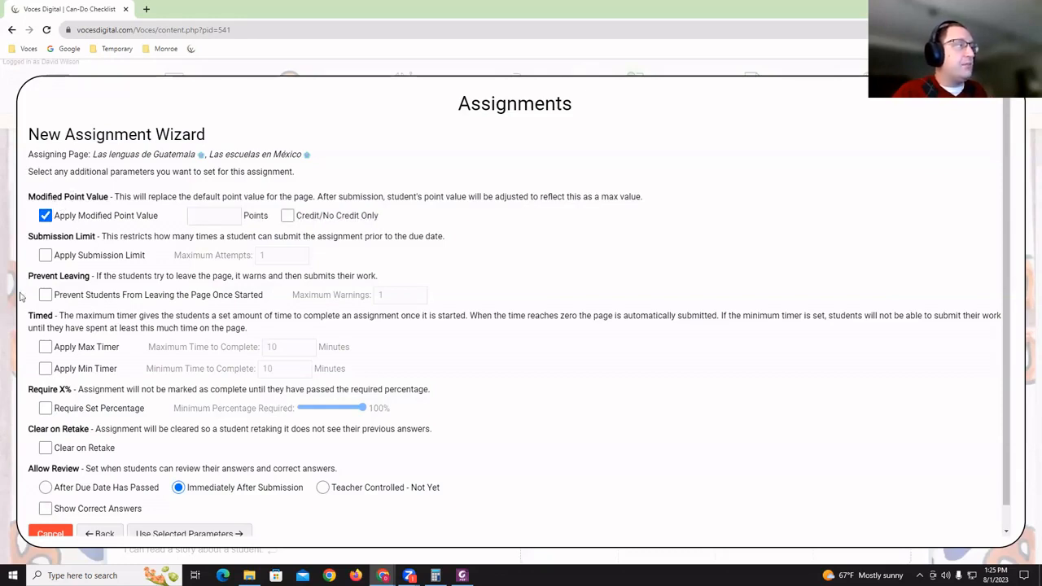
left_click(301, 218)
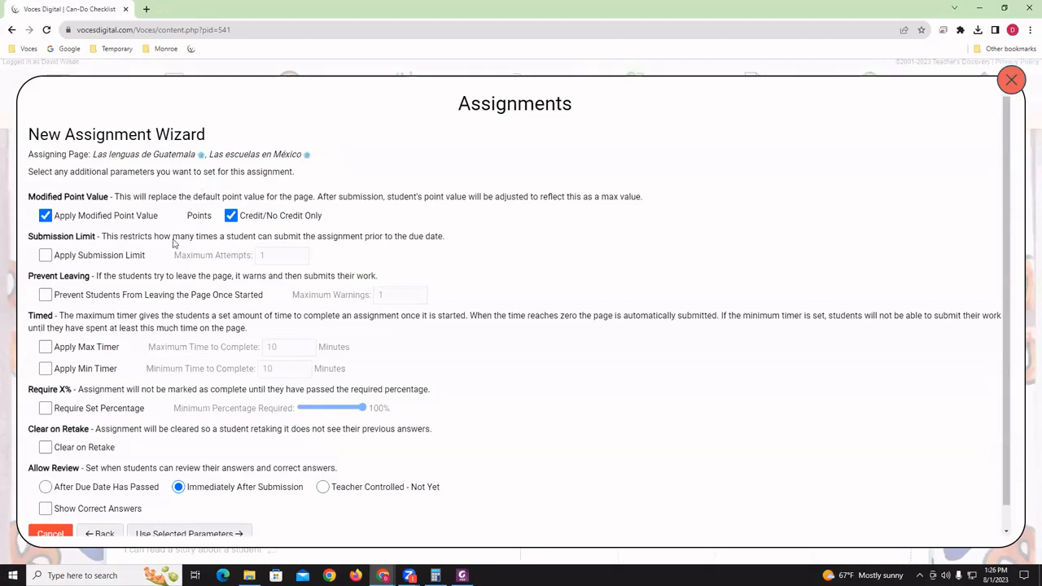
left_click(51, 534)
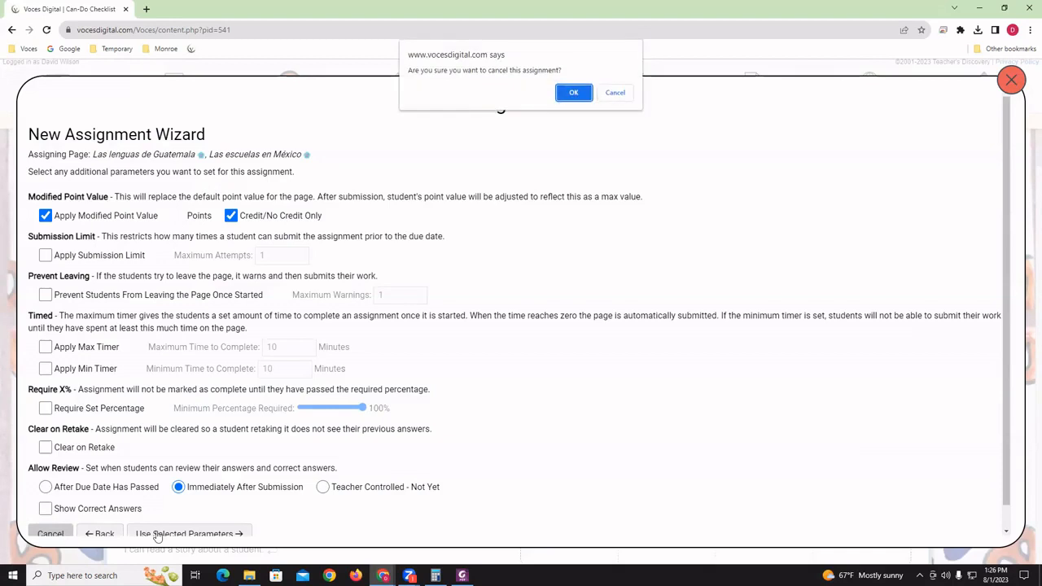
key("Return")
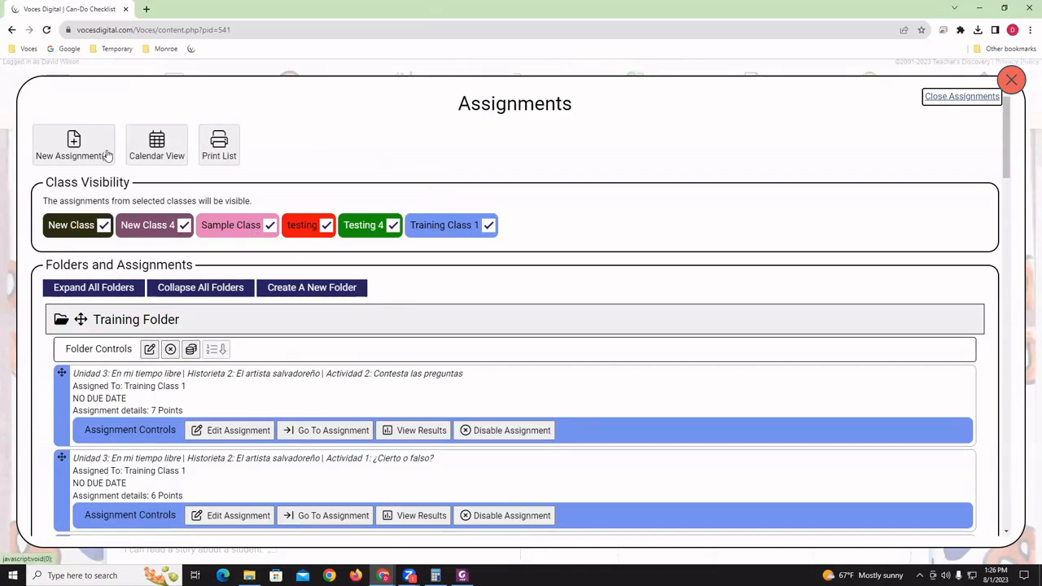
Start a new assignment with the Carla and Josué pages from the Entrevistas in Unidad 2's ¡Extra! ¡Extra! section
left_click(73, 146)
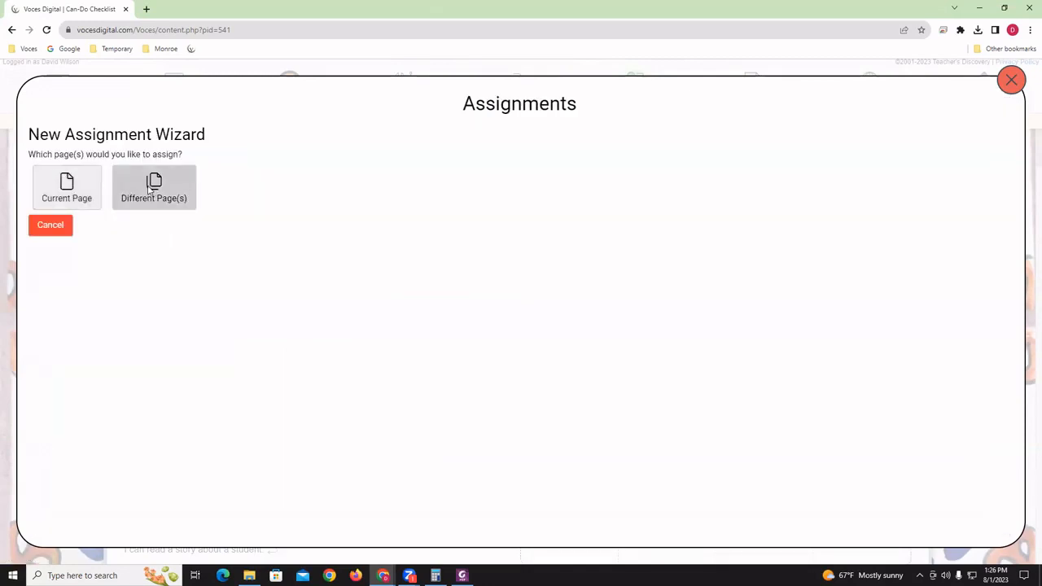
left_click(153, 189)
left_click(114, 227)
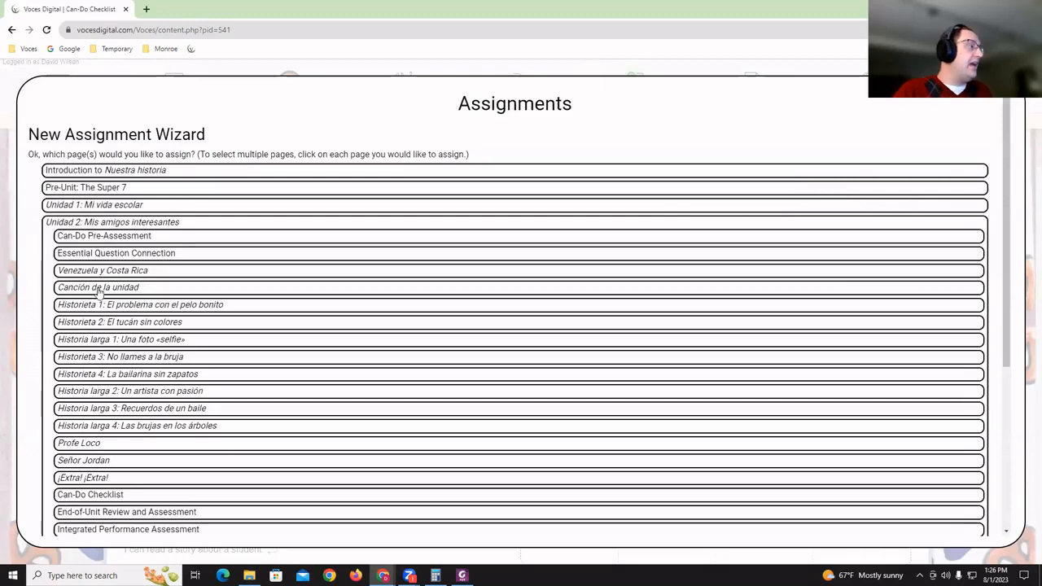
scroll(178, 383, "down", 1)
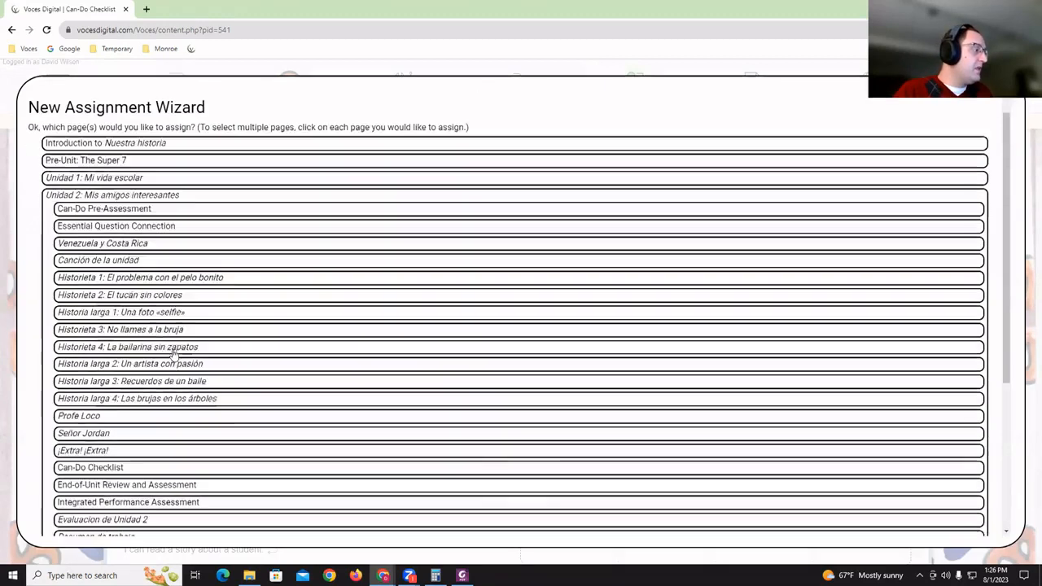
left_click(88, 426)
scroll(130, 431, "down", 2)
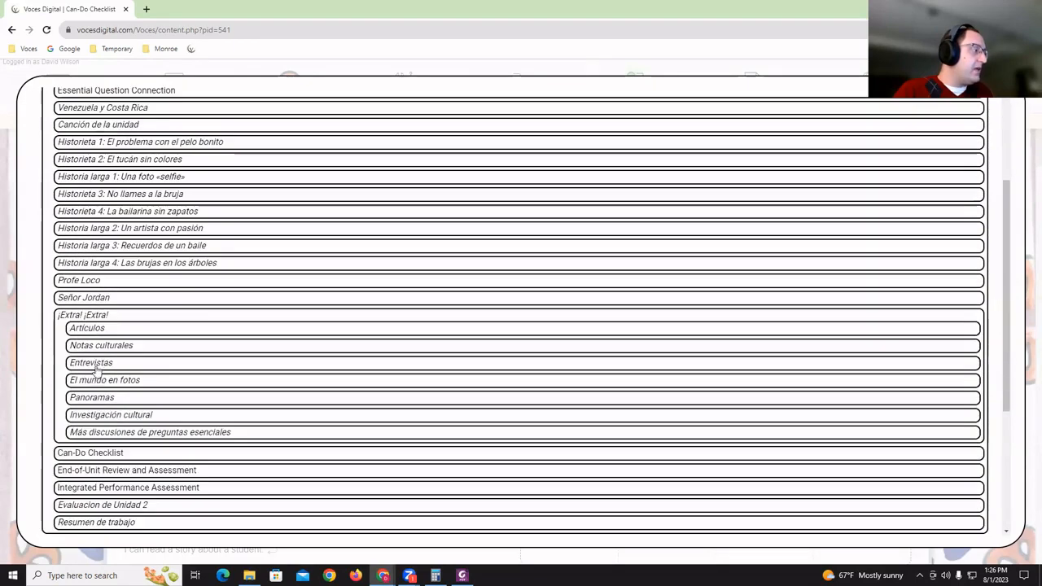
left_click(92, 363)
left_click(96, 378)
scroll(221, 418, "down", 8)
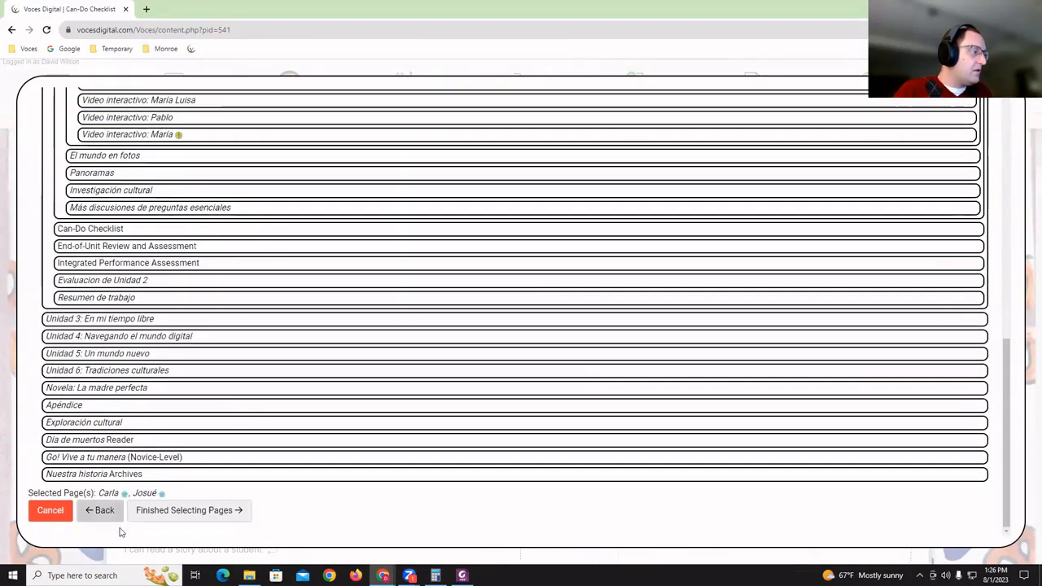
left_click(146, 514)
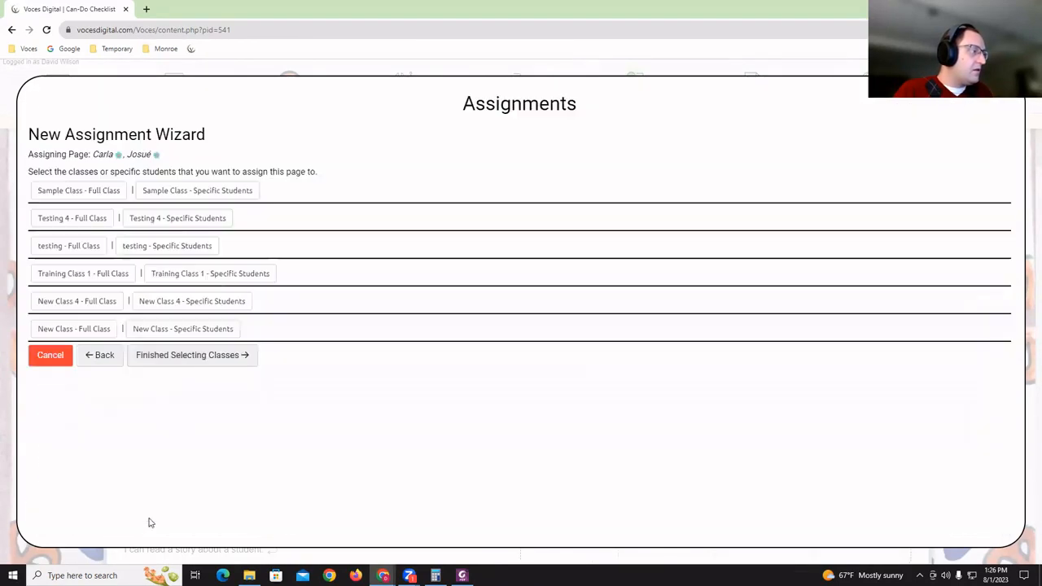
Assign the pages to the full Sample Class and Testing 4 classes, with no folder, immediate availability and no due date
left_click(81, 192)
left_click(82, 218)
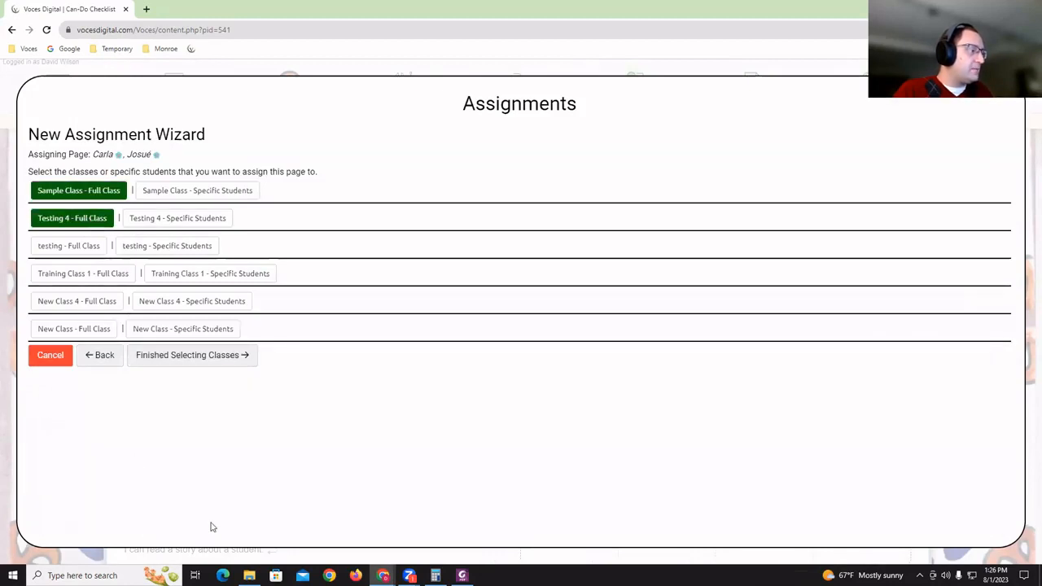
left_click(187, 355)
left_click(192, 226)
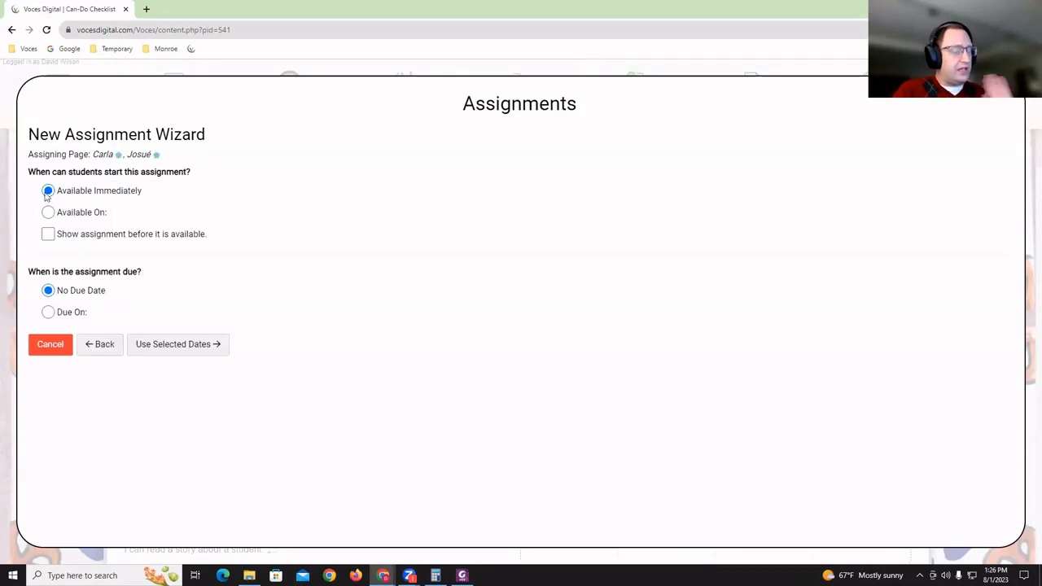
left_click(163, 344)
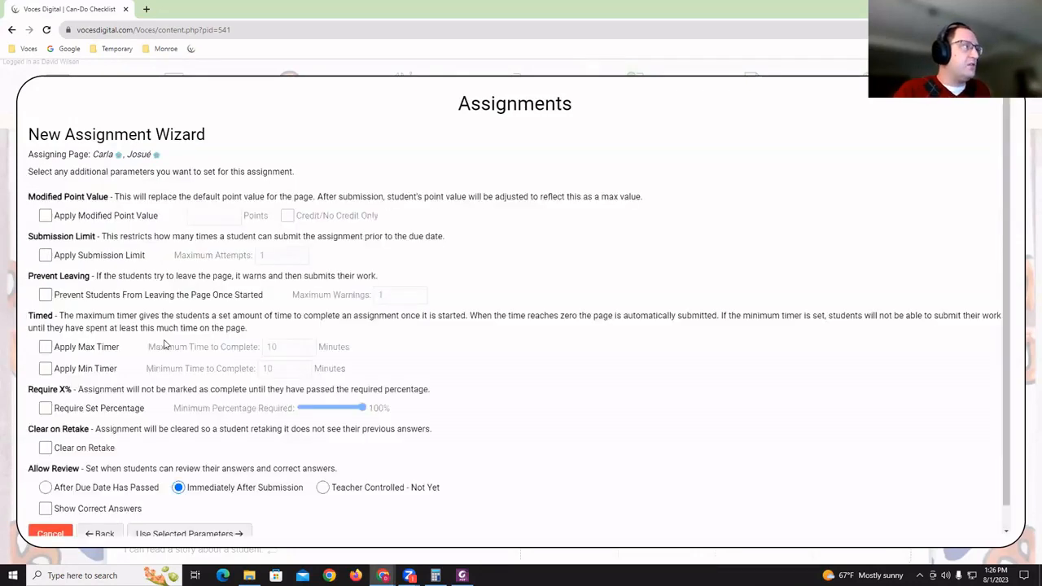
Try the After Due Date Has Passed, Immediately After Submission and Teacher Controlled - Not Yet review options, and close the assignment unsaved
scroll(115, 326, "down", 1)
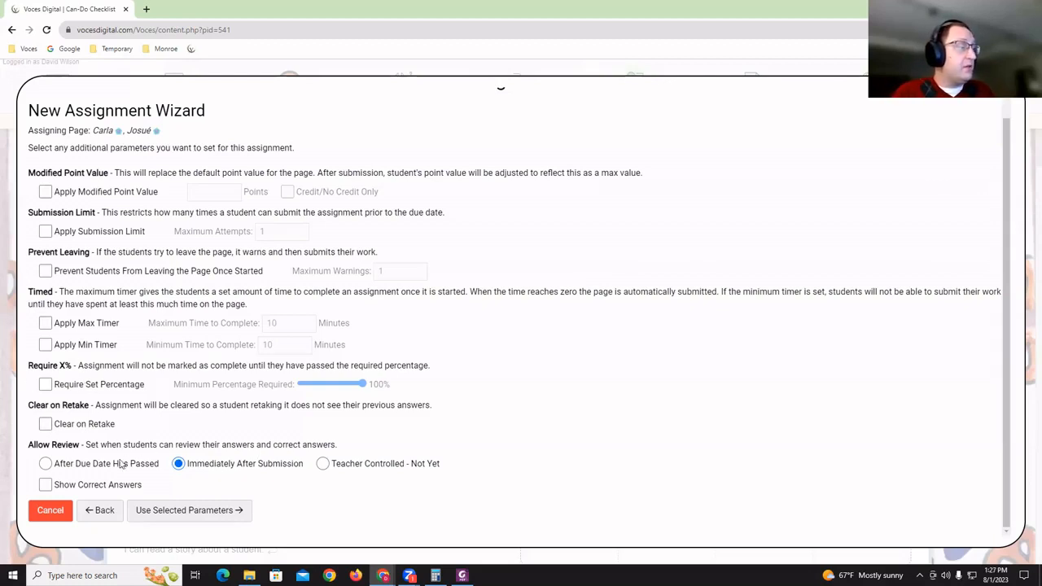
left_click(93, 466)
left_click(228, 464)
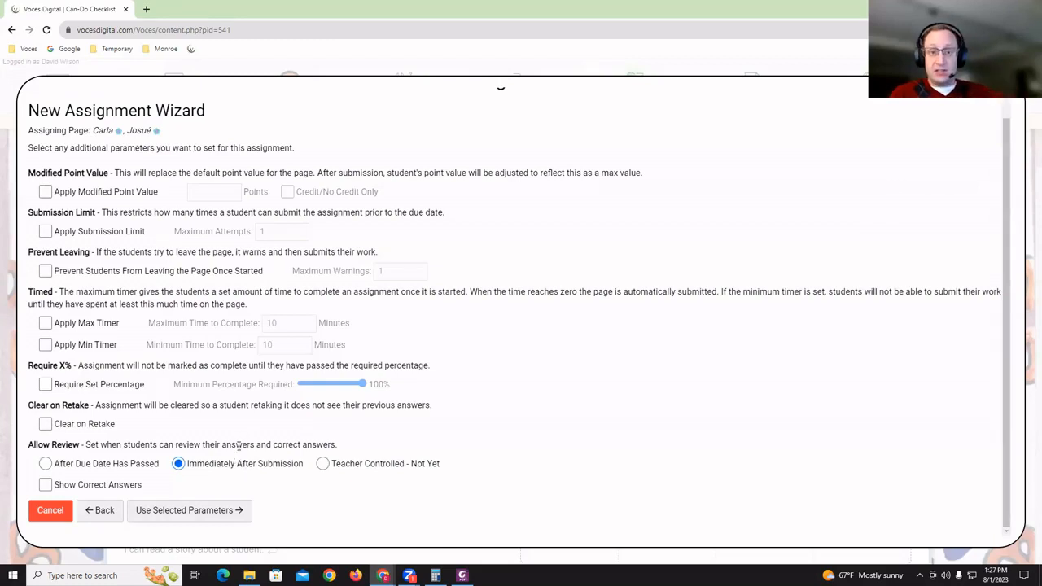
left_click(121, 466)
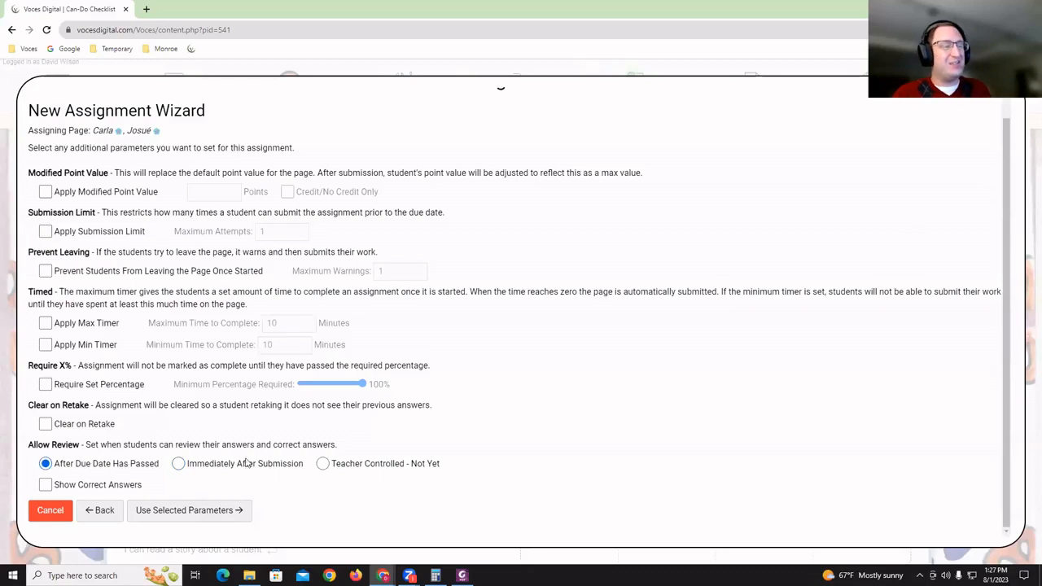
left_click(379, 469)
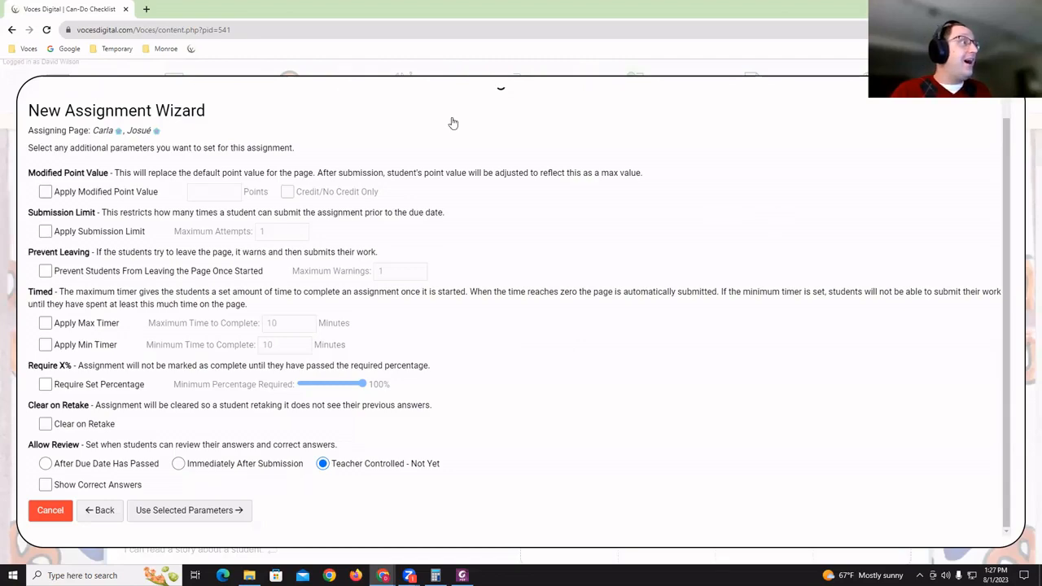
key("Escape")
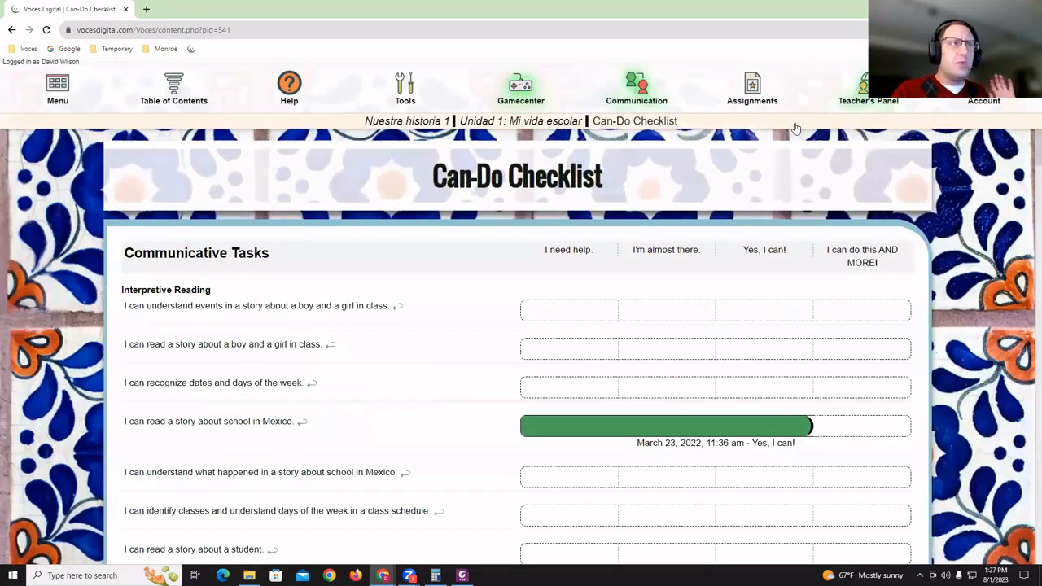
Open the grading area and show the activity results for Training Class 1
left_click(862, 99)
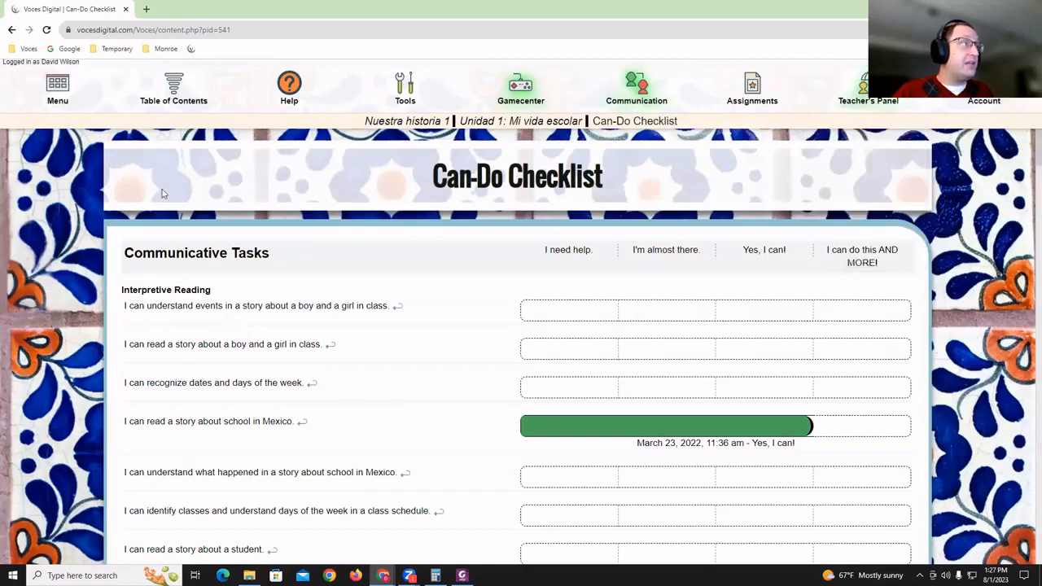
left_click(868, 90)
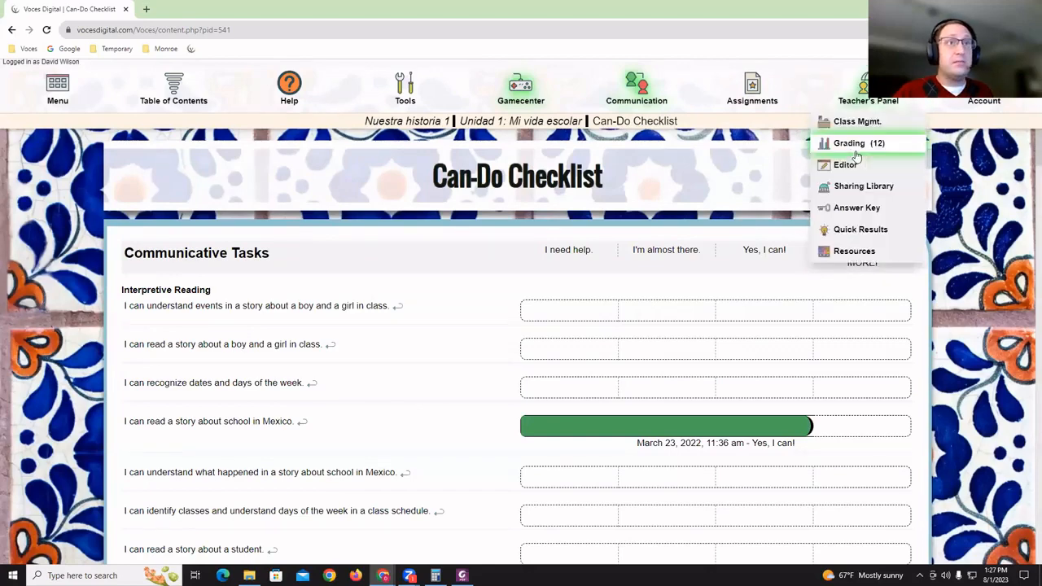
left_click(854, 142)
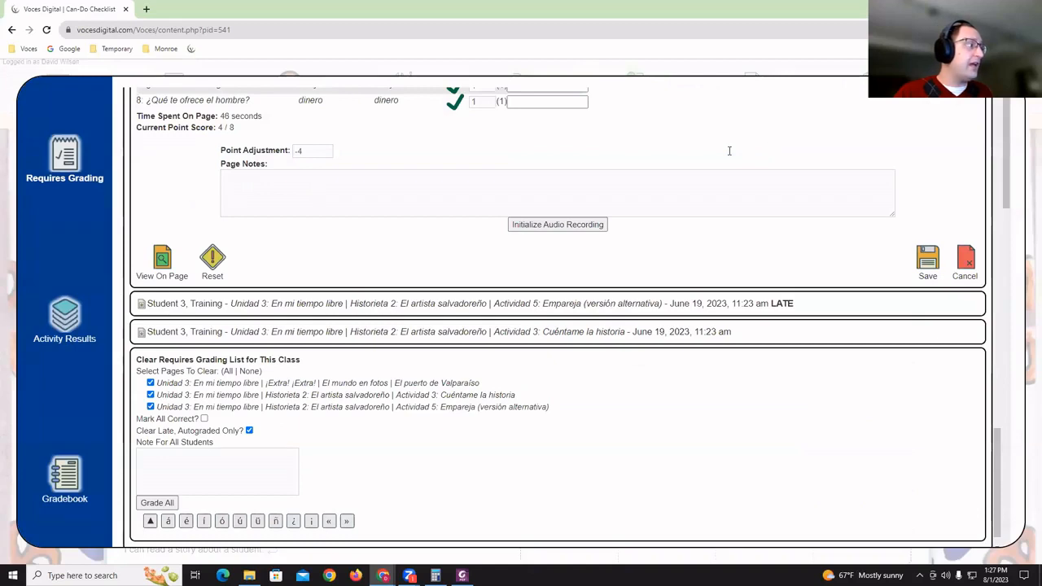
left_click(55, 327)
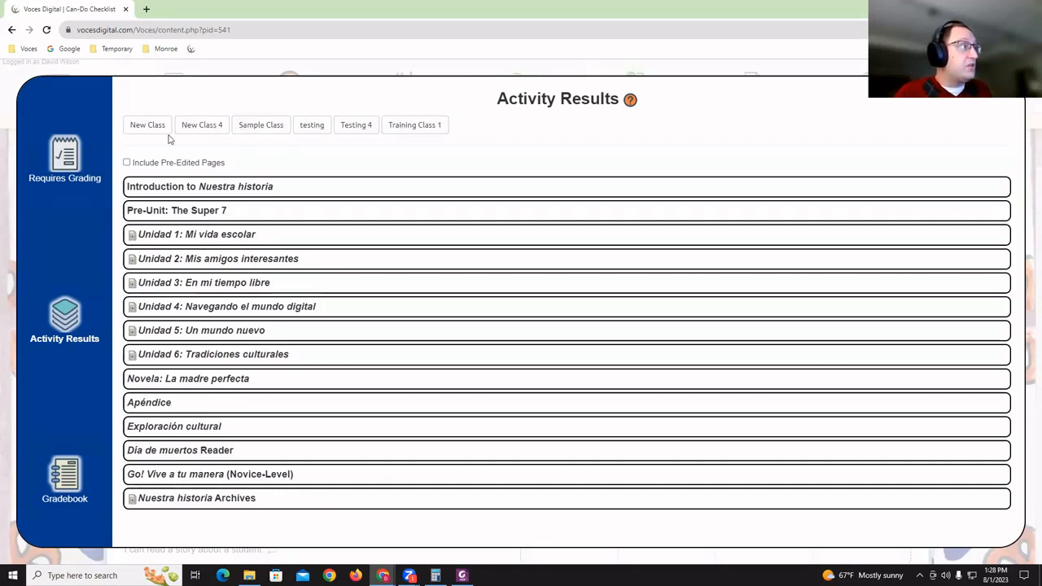
left_click(411, 125)
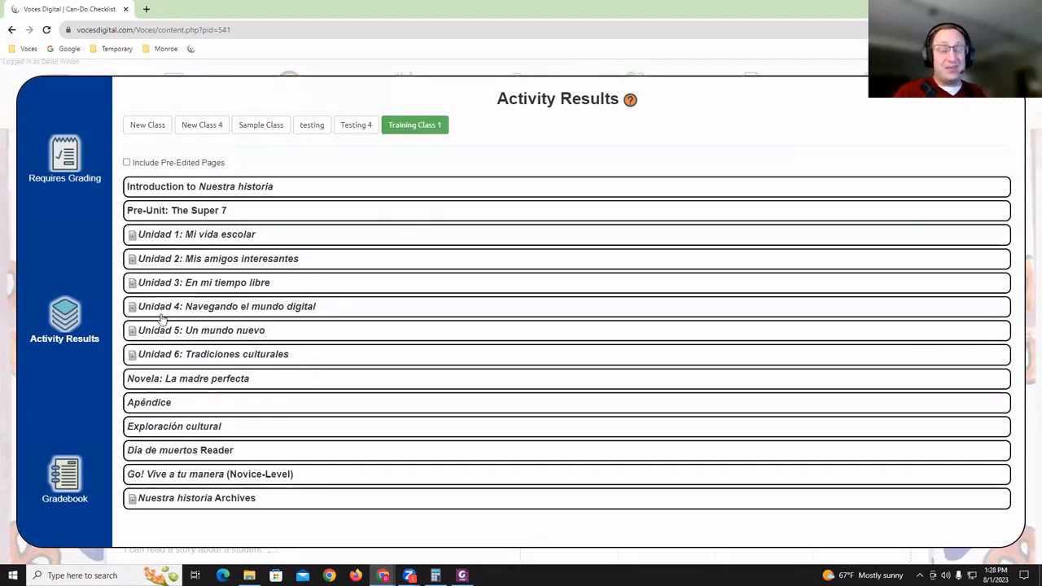
View the results for Actividad 2: Falso a cierto in Unidad 3's Historia larga 1: Para Pablo
left_click(188, 284)
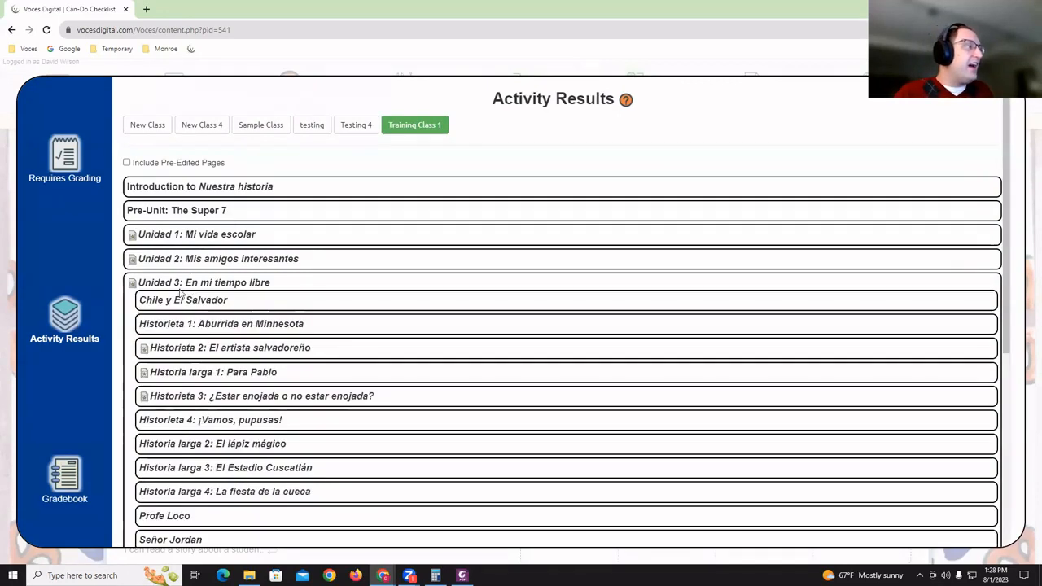
left_click(208, 372)
scroll(244, 301, "down", 1)
left_click(226, 305)
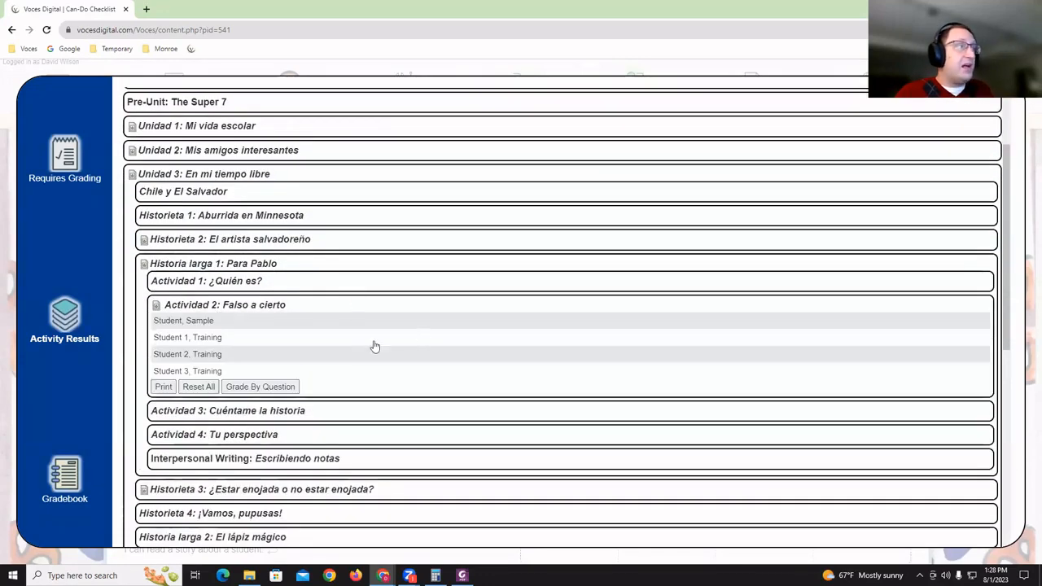
scroll(269, 344, "down", 2)
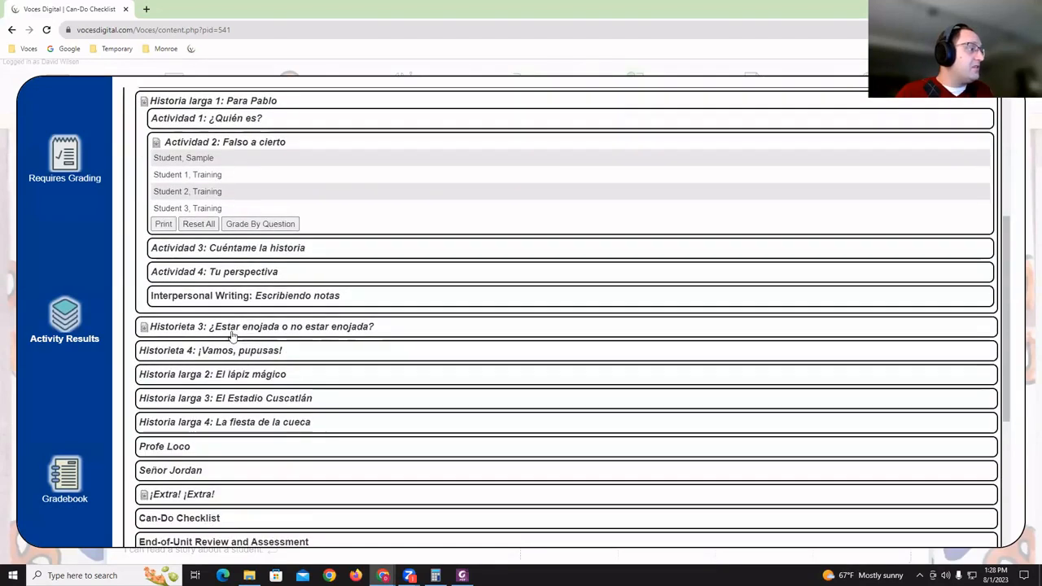
View the student lists for Actividad 1: ¿Lógico o ilógico? and Actividad 2: Completa la frase in Historieta 3
left_click(232, 334)
scroll(297, 326, "down", 1)
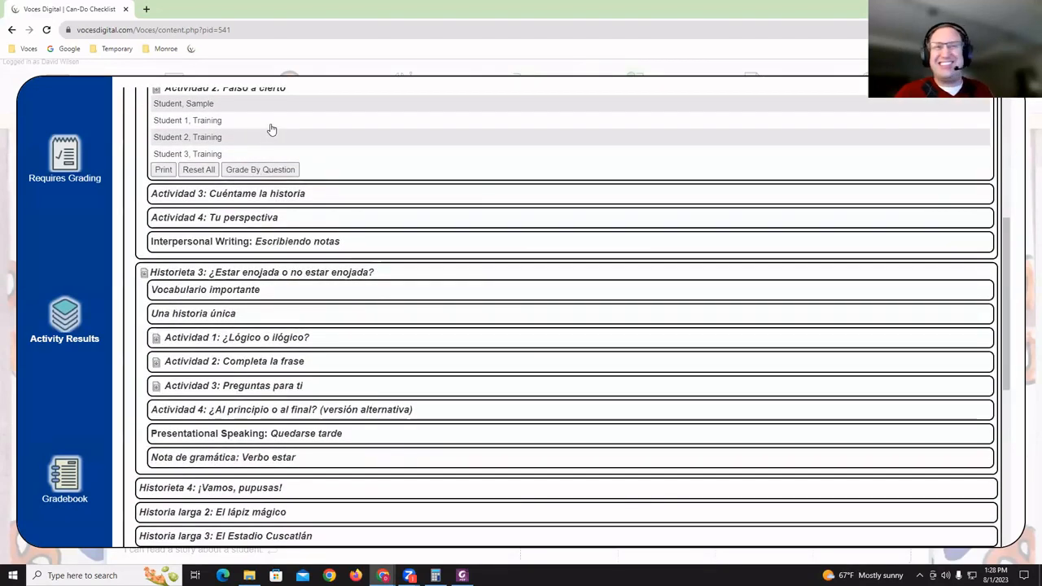
left_click(241, 337)
scroll(316, 307, "down", 1)
left_click(241, 391)
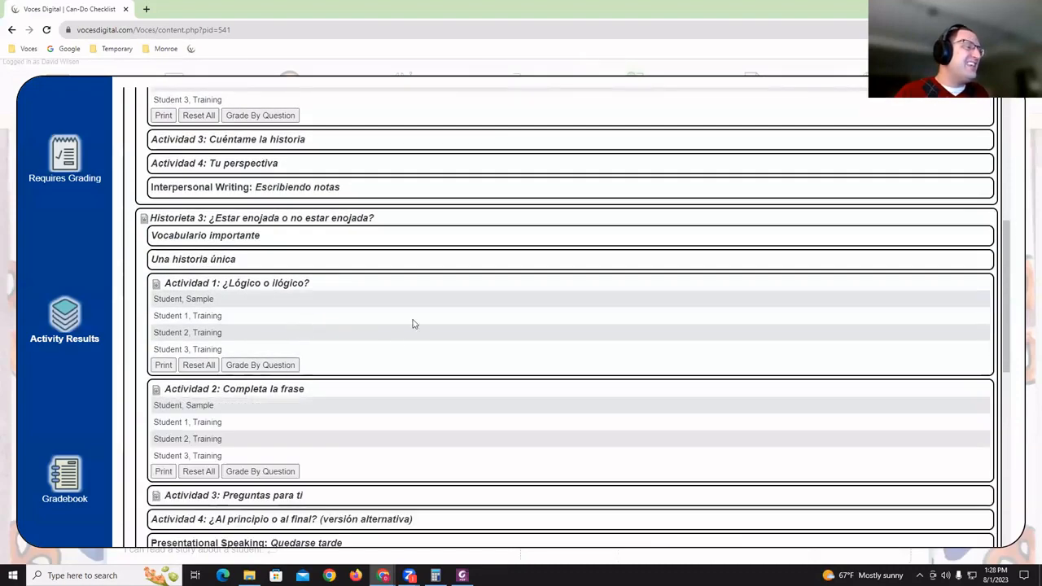
scroll(415, 321, "down", 1)
scroll(417, 321, "down", 1)
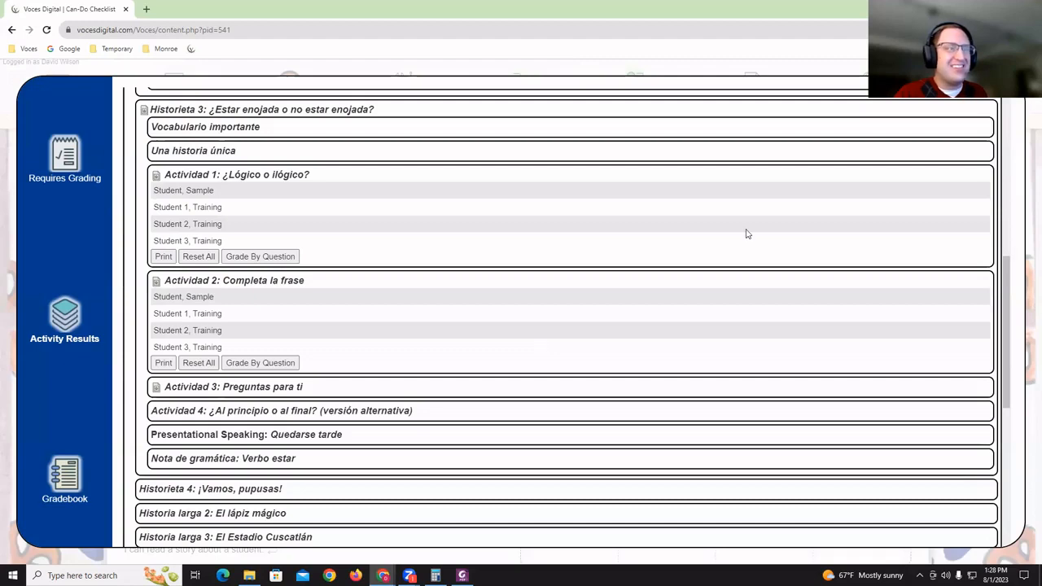
Open Training Student 1's submission for El puerto de Valparaíso, under El mundo en fotos in Unidad 3's ¡Extra! ¡Extra! section
scroll(747, 233, "down", 4)
left_click(189, 367)
scroll(195, 310, "down", 1)
left_click(205, 346)
scroll(244, 318, "down", 1)
left_click(233, 331)
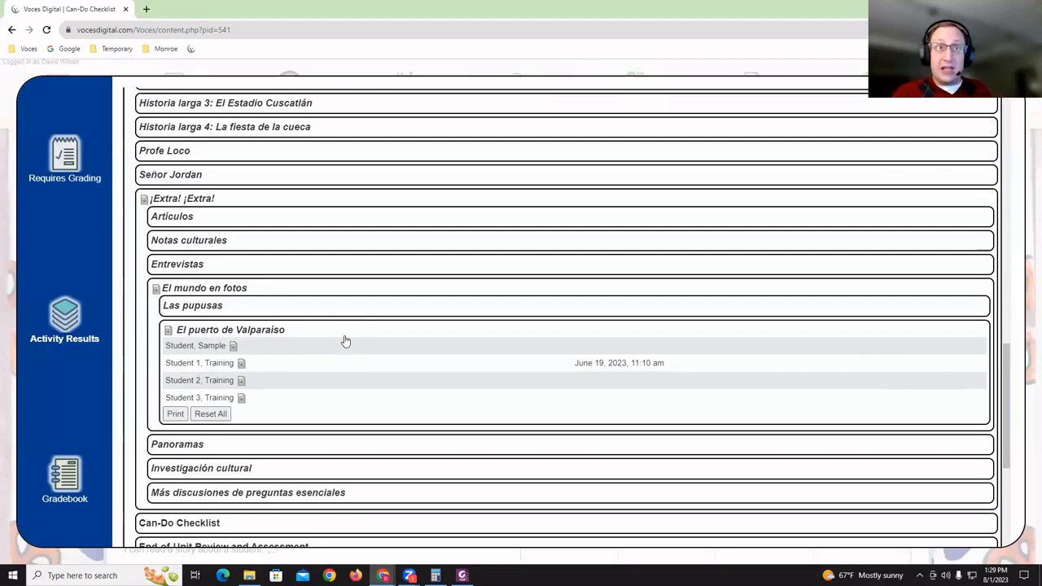
left_click(228, 365)
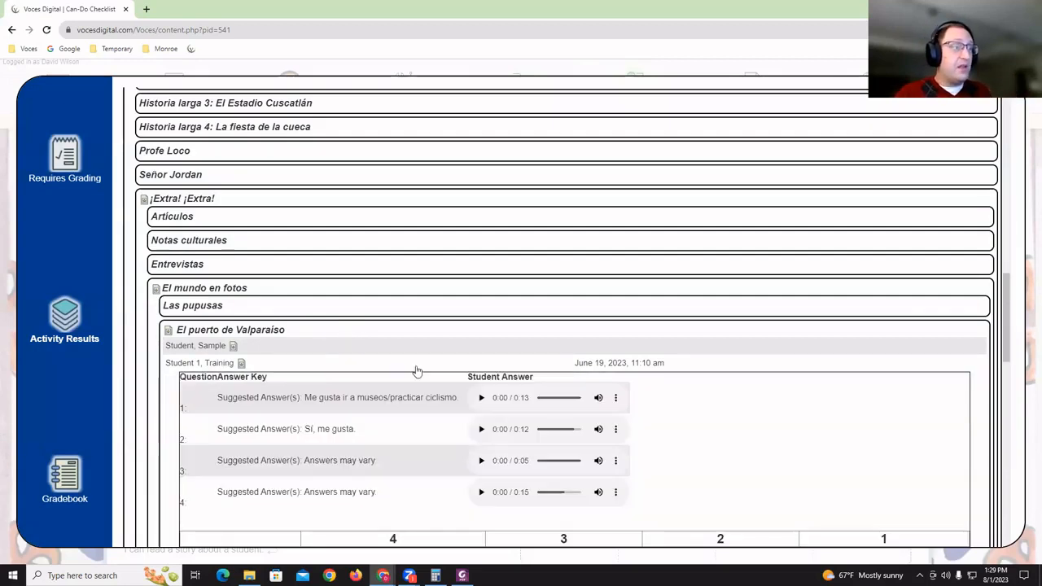
Rate the submission on the rubric as 3 for involvement in the conversation and 2 for correct use of the target structures
scroll(411, 375, "down", 2)
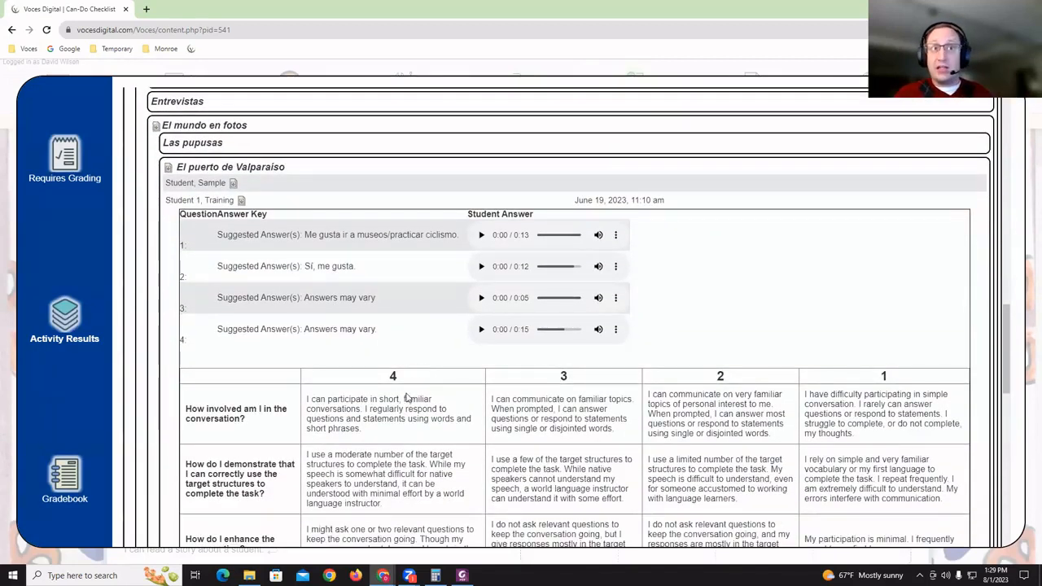
scroll(418, 399, "down", 1)
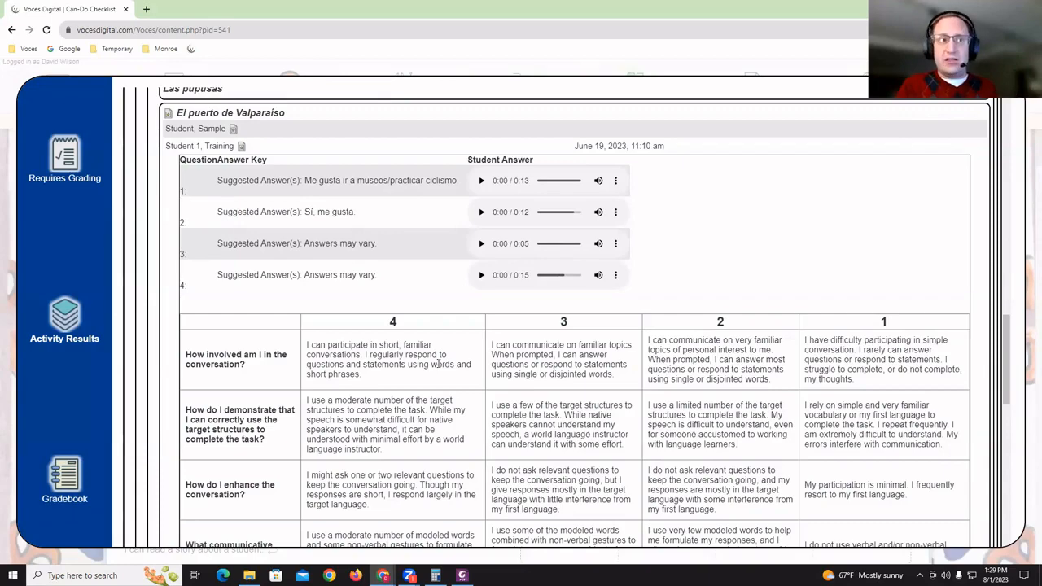
scroll(458, 449, "up", 3)
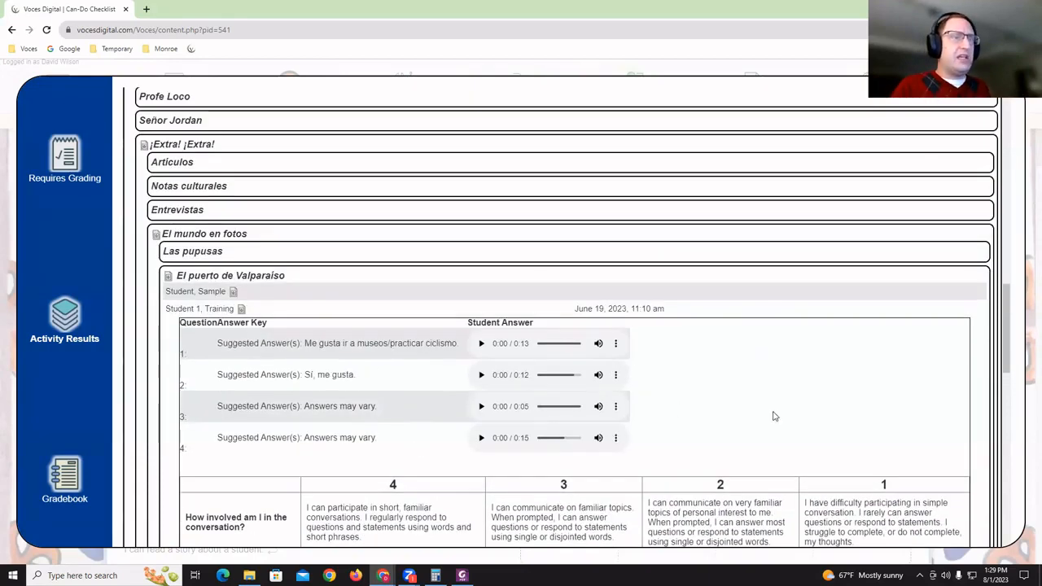
scroll(748, 432, "down", 2)
left_click(734, 454)
left_click(539, 421)
scroll(539, 421, "down", 6)
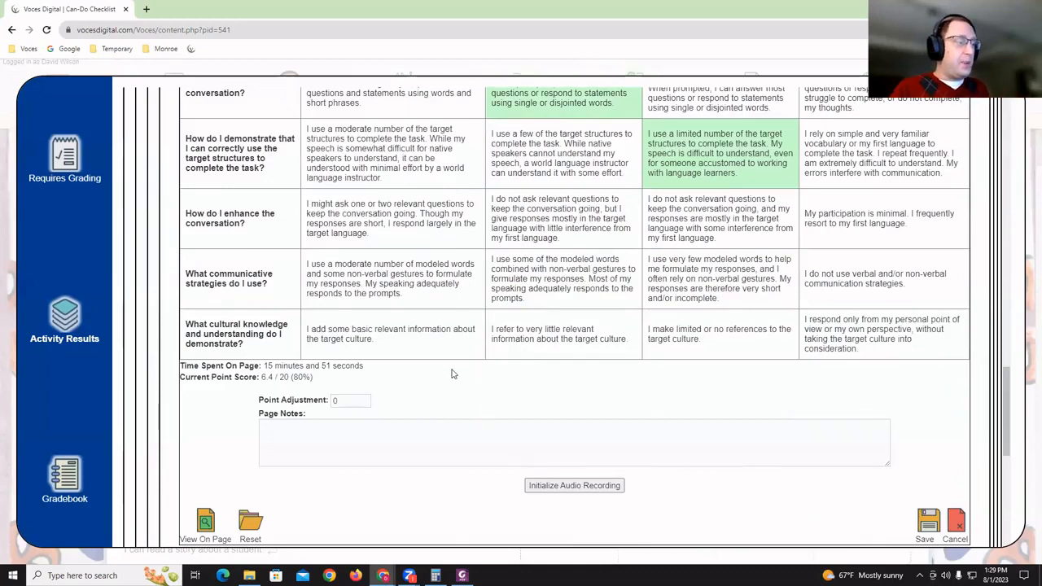
scroll(453, 374, "down", 2)
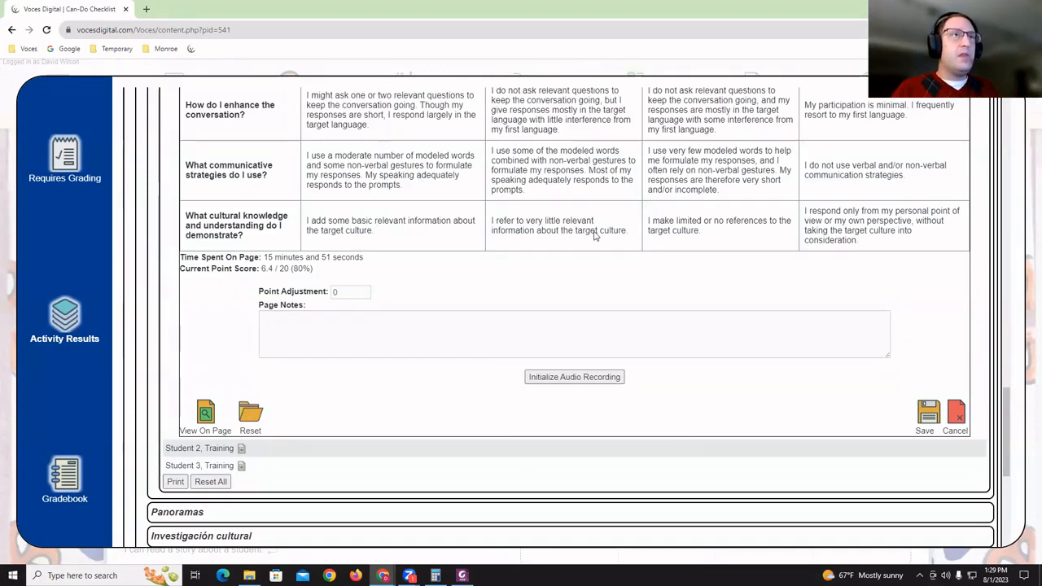
Reset Training Student 1's El puerto de Valparaíso results to the archive and display the student's previous submissions
left_click(256, 416)
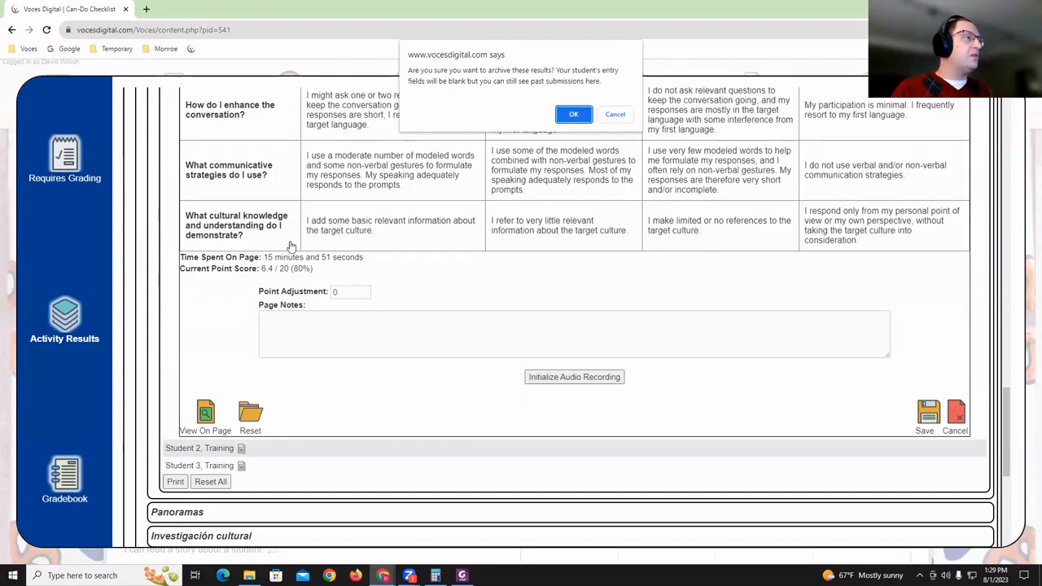
left_click(574, 114)
scroll(538, 251, "up", 2)
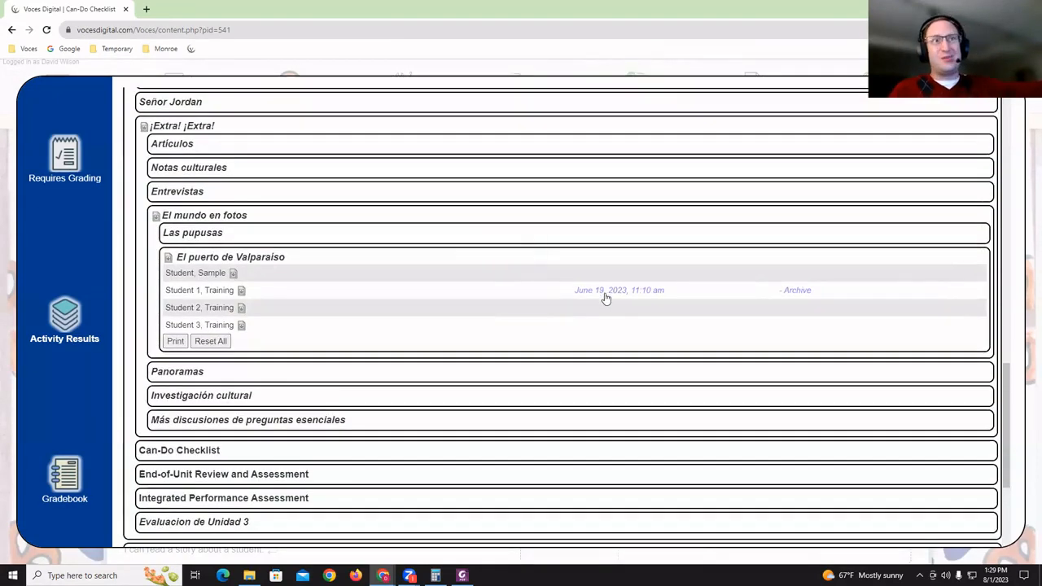
scroll(627, 318, "down", 3)
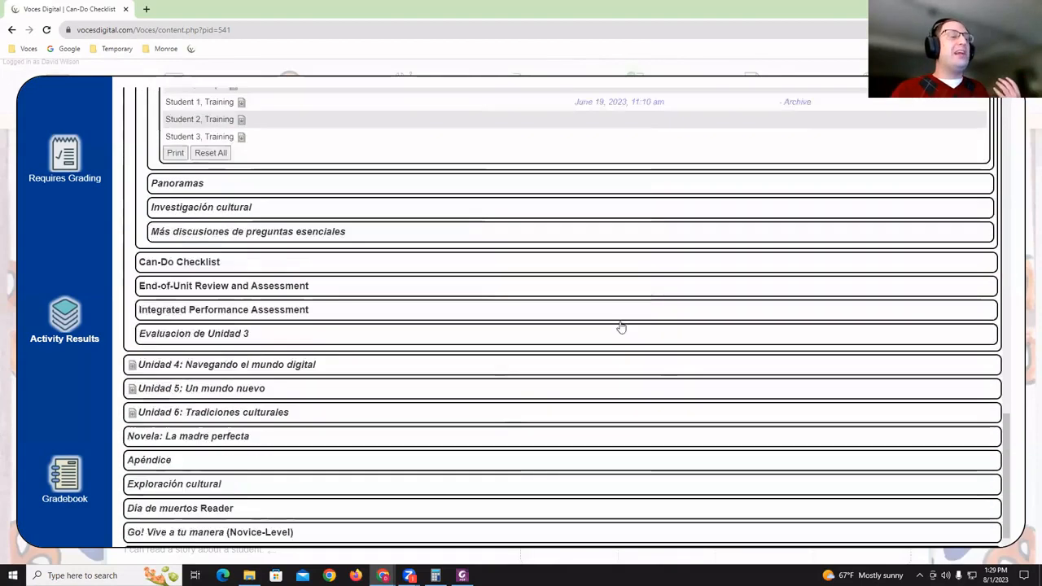
scroll(258, 205, "up", 2)
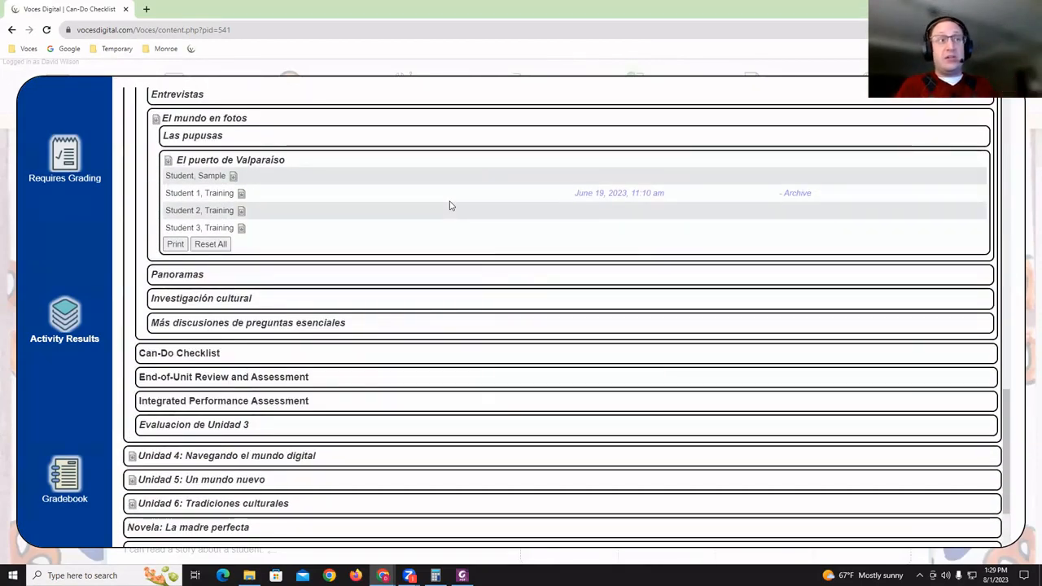
left_click(595, 195)
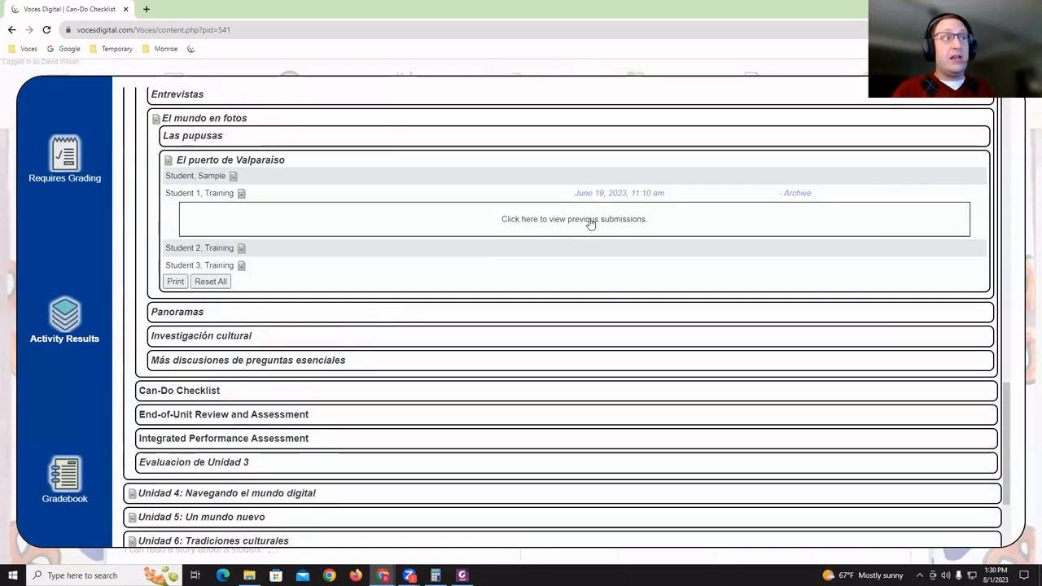
left_click(576, 222)
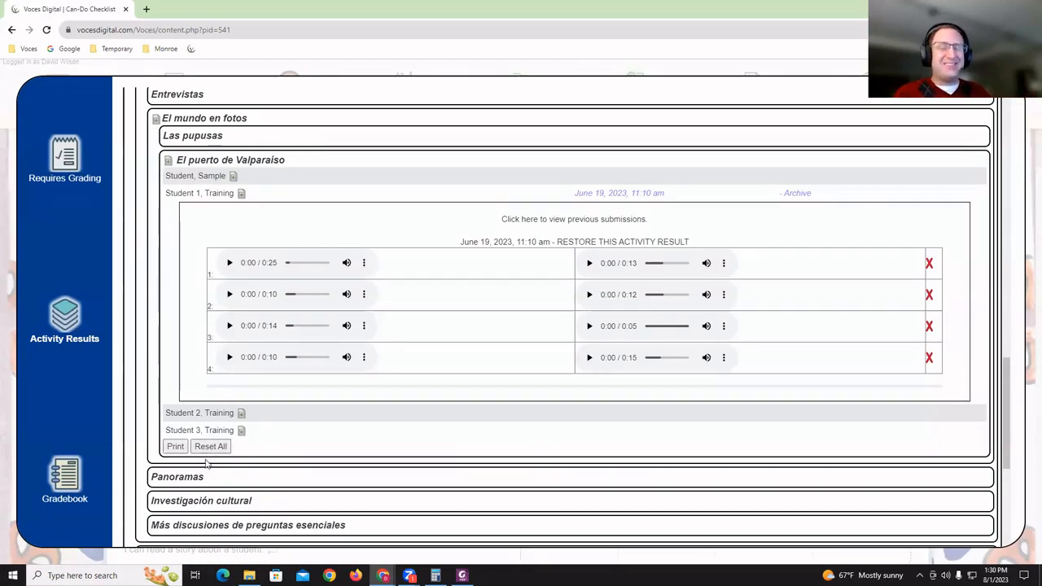
Reload the El puerto de Valparaíso results and restore Training Student 1's archived submission from June 19, 2023, 11:10 am
scroll(230, 277, "up", 2)
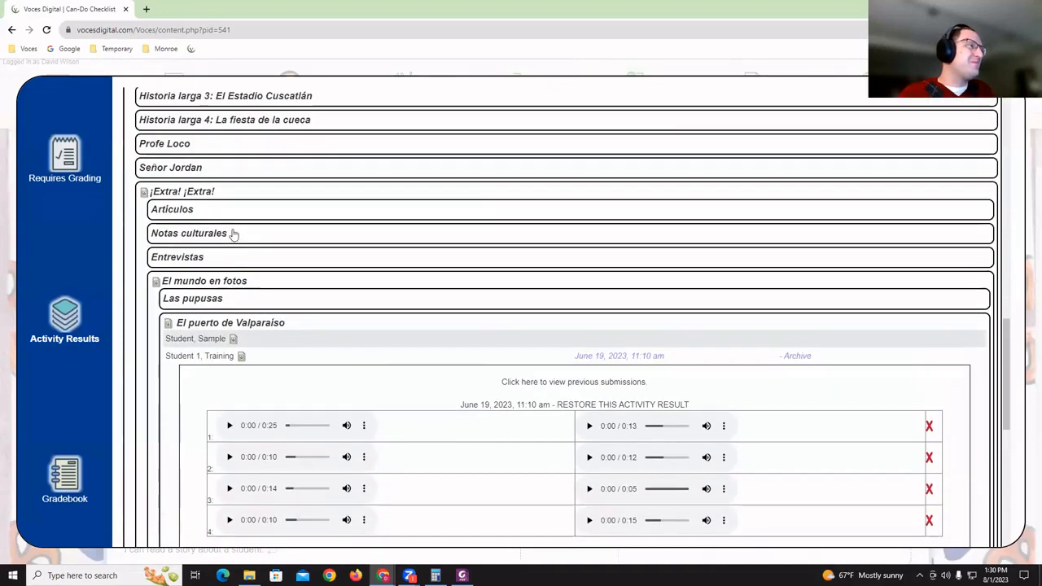
left_click(209, 325)
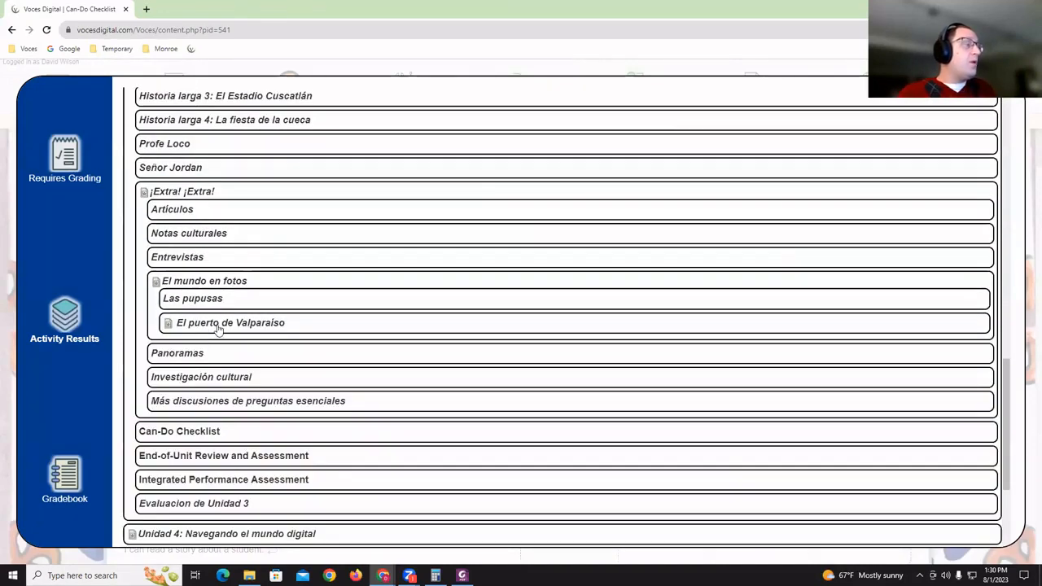
left_click(218, 327)
scroll(233, 328, "down", 1)
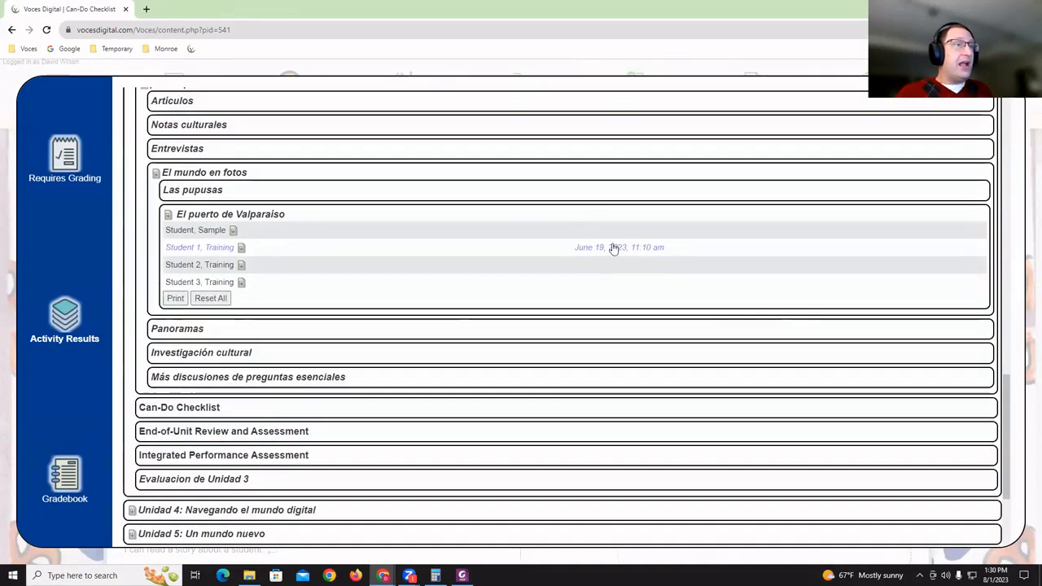
left_click(616, 255)
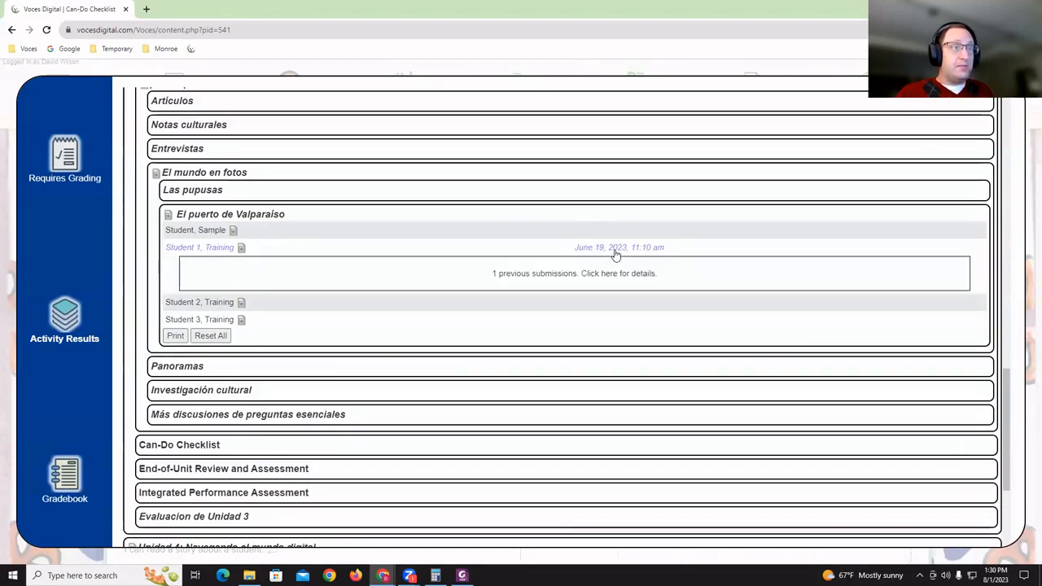
left_click(575, 281)
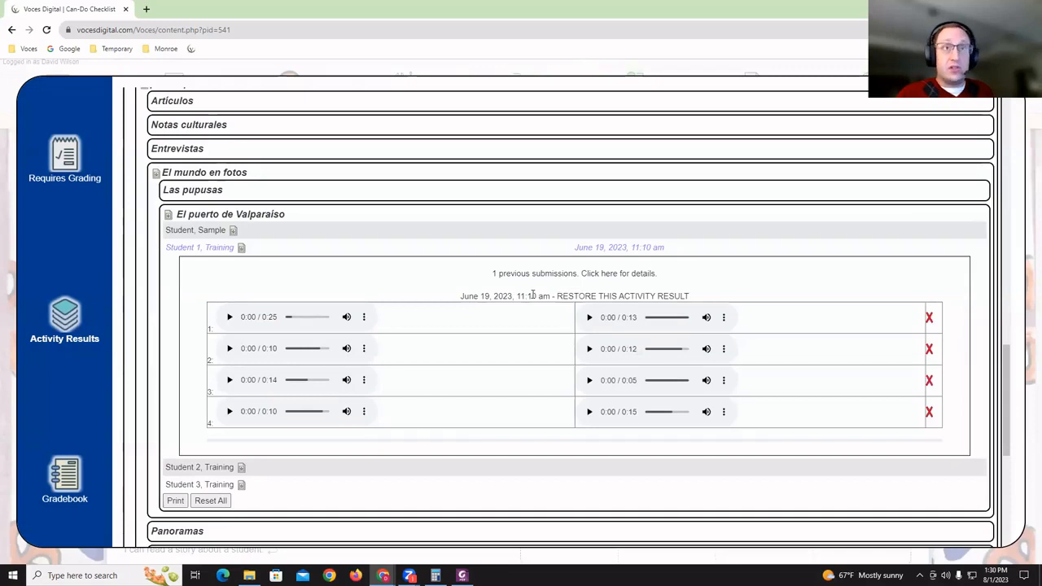
left_click(610, 301)
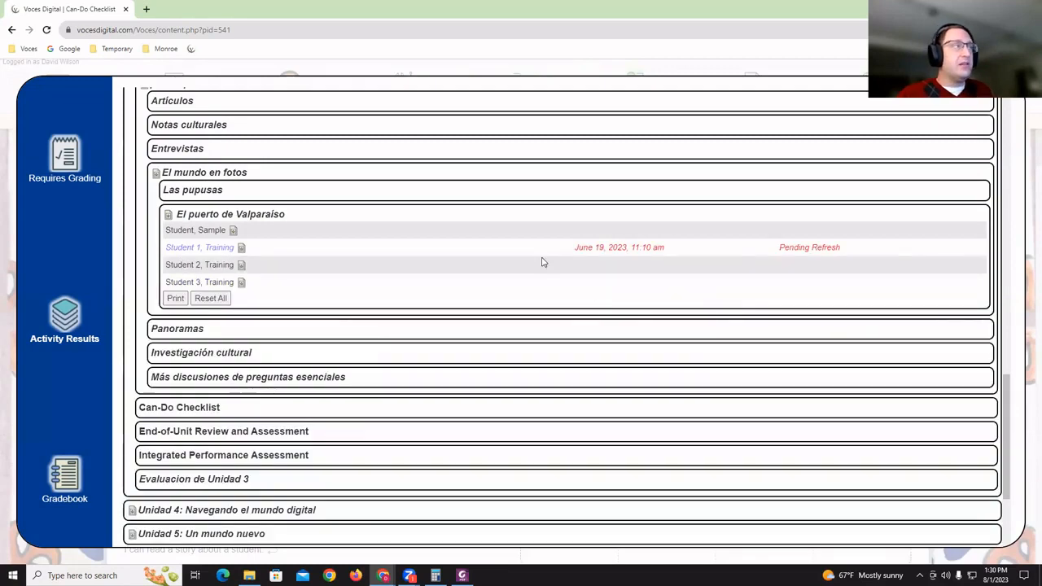
Refresh the web page and return to the activity results for Training Class 1
left_click(47, 29)
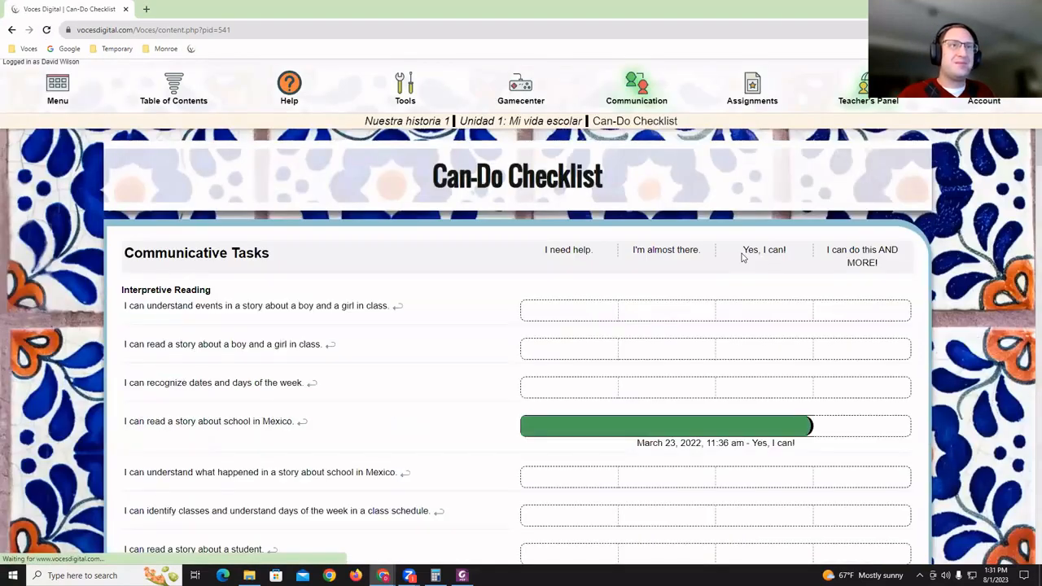
mouse_move(867, 89)
left_click(850, 141)
left_click(59, 324)
left_click(432, 126)
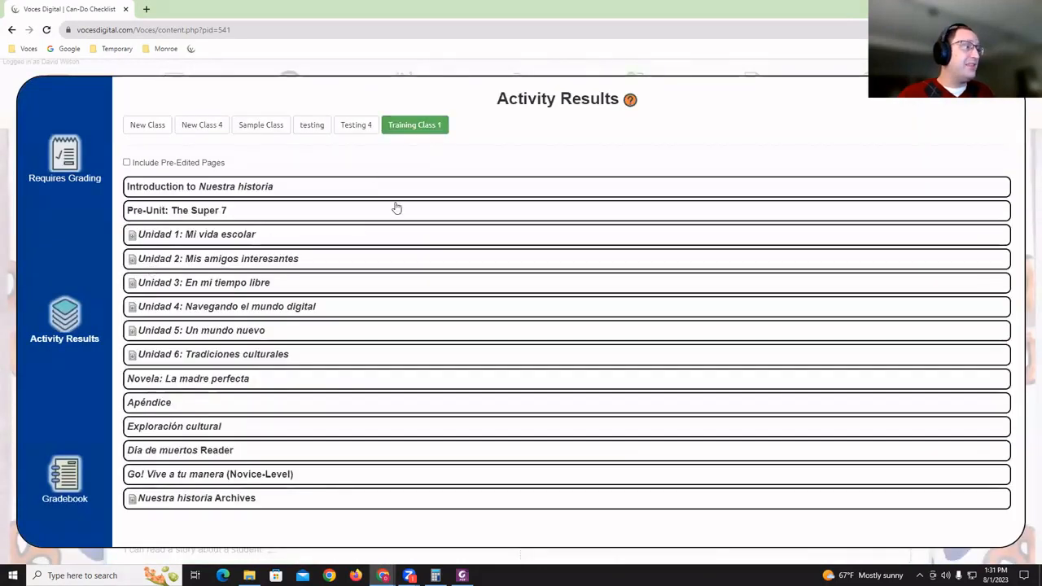
Reopen Training Student 1's restored El puerto de Valparaíso submission in Unidad 3's ¡Extra! ¡Extra! section
left_click(155, 285)
scroll(179, 277, "down", 3)
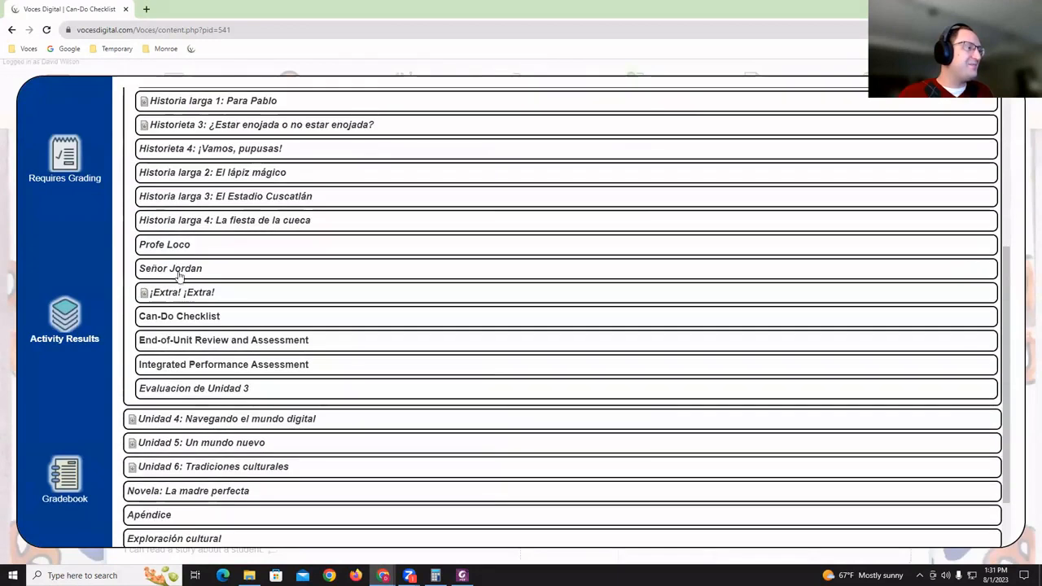
left_click(176, 294)
left_click_drag(174, 382, 183, 383)
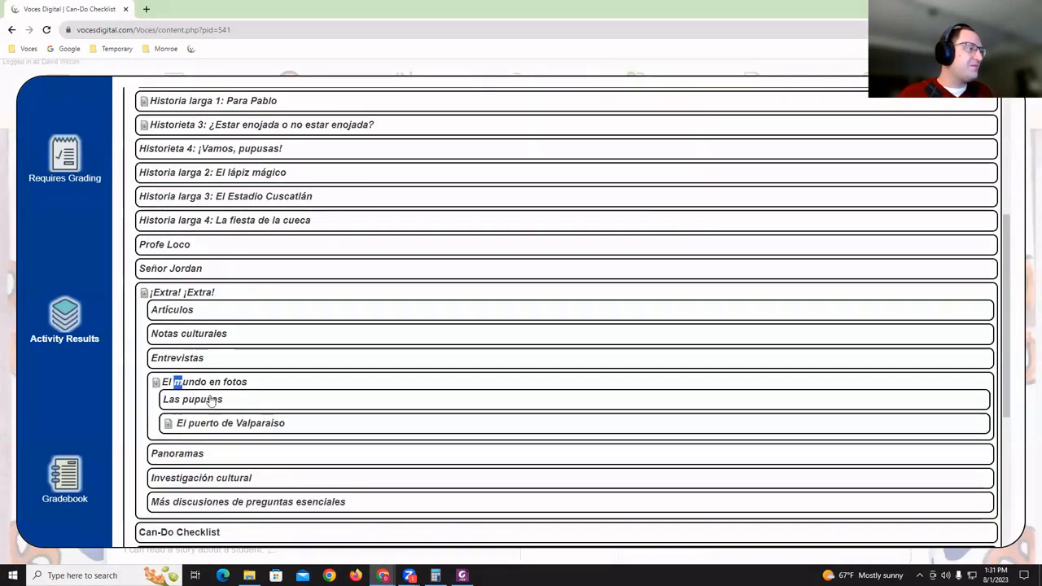
left_click(205, 424)
scroll(236, 415, "down", 1)
left_click(244, 403)
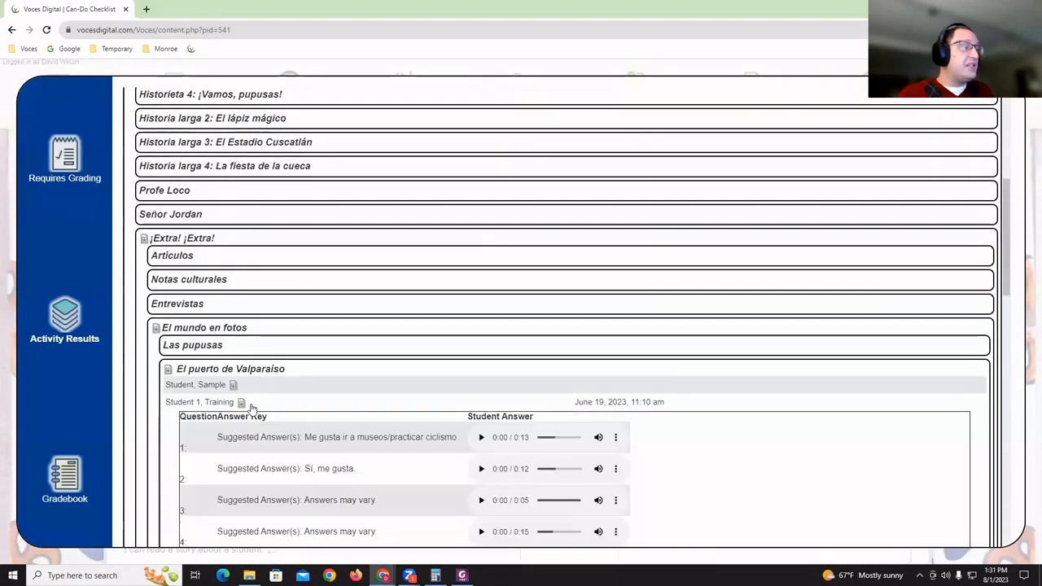
Review the suggested answers, audio responses and scoring rubric in Training Student 1's El puerto de Valparaíso submission
scroll(760, 440, "down", 3)
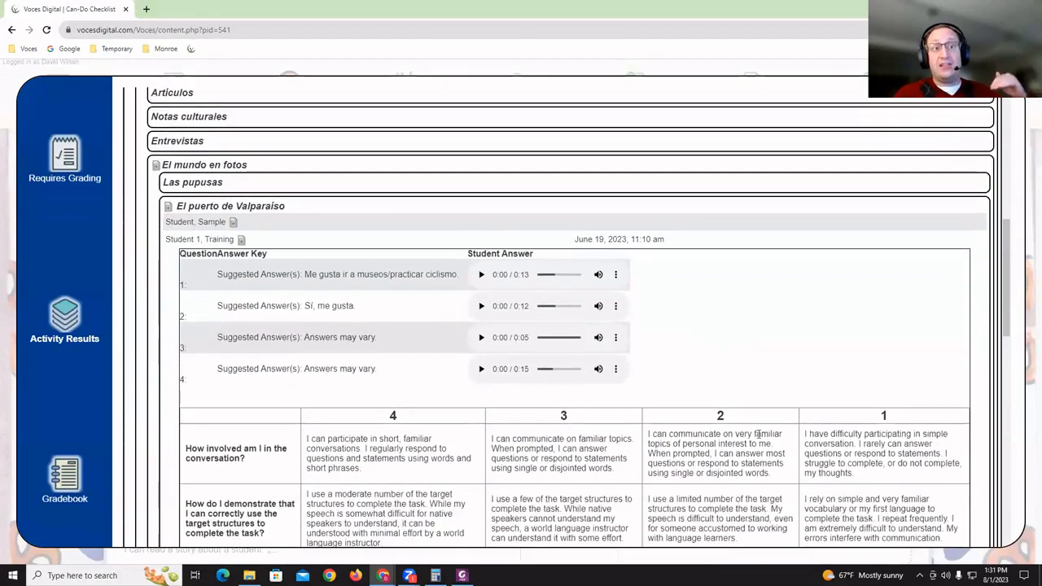
scroll(758, 434, "down", 2)
scroll(761, 419, "down", 2)
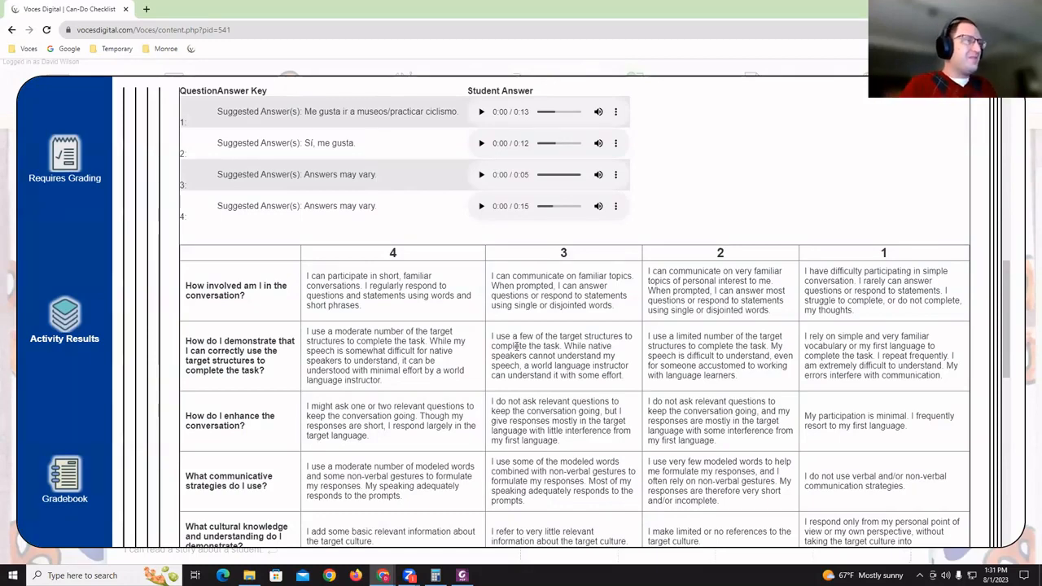
scroll(245, 309, "up", 2)
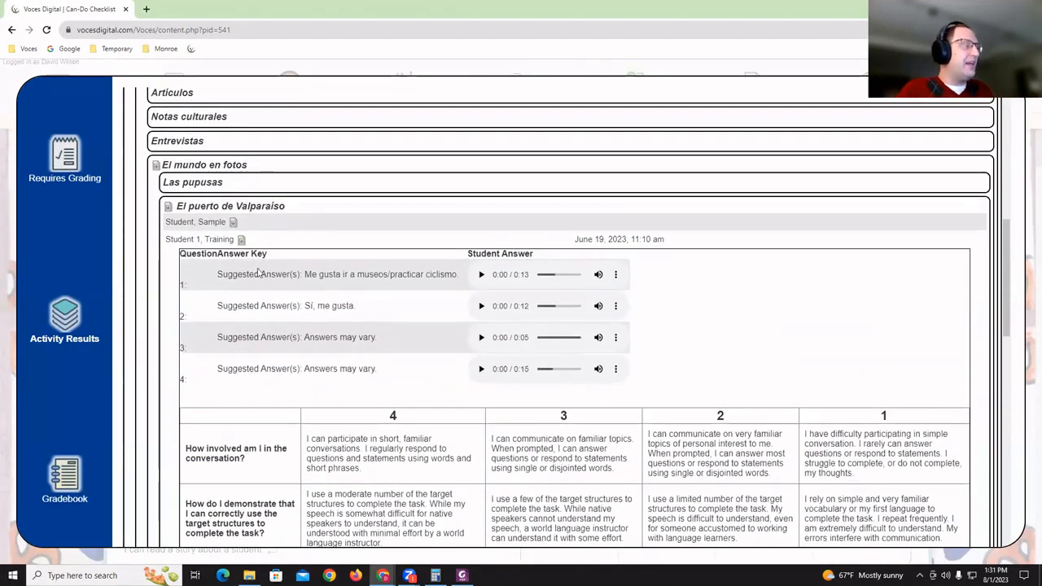
Check the student results for Actividades 1, 2 and 3 of Historieta 3, and expand Unidad 2: Mis amigos interesantes
scroll(259, 273, "up", 3)
left_click(219, 125)
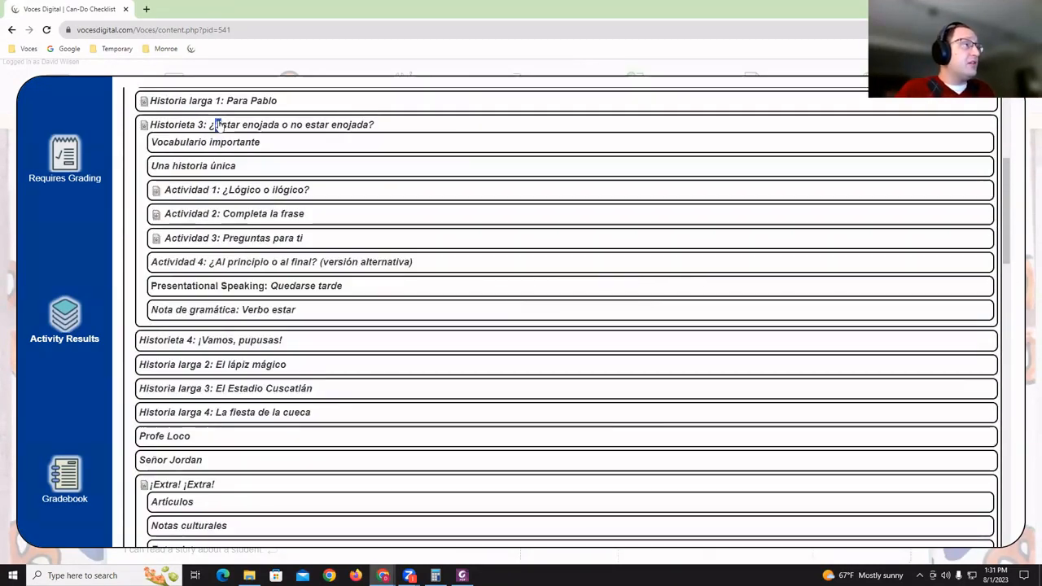
left_click(232, 194)
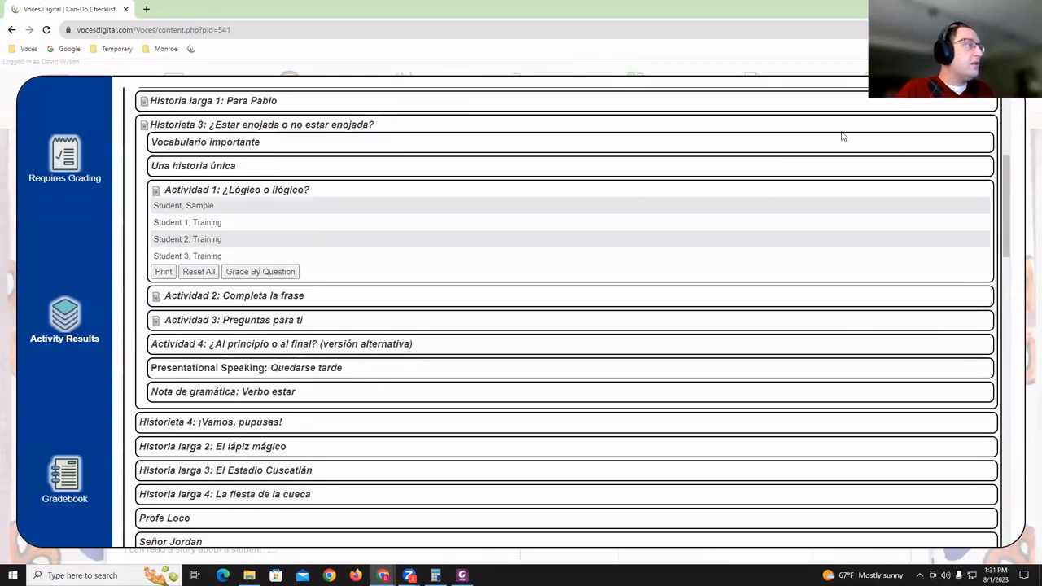
left_click(210, 298)
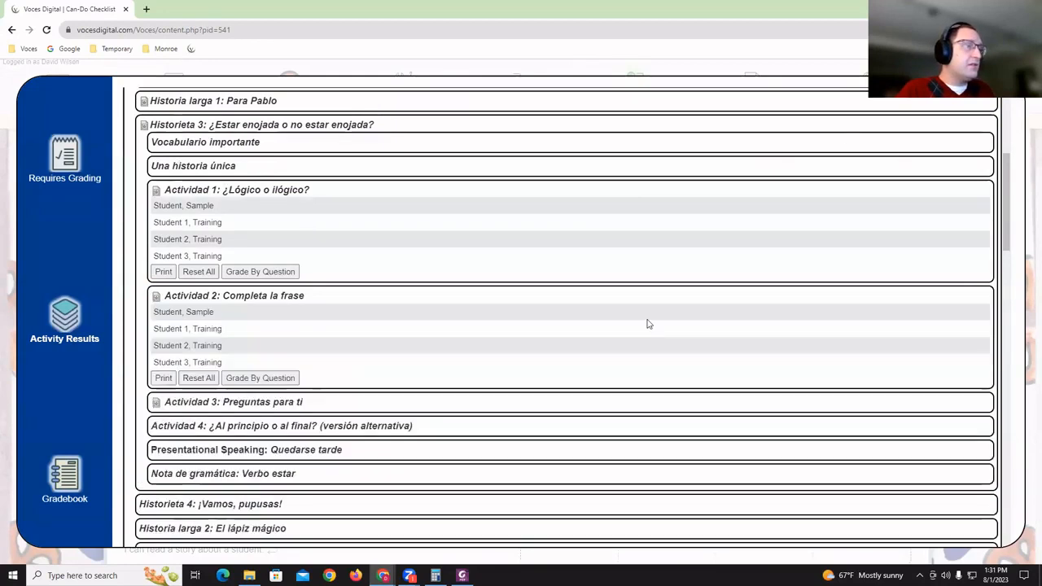
scroll(748, 265, "down", 1)
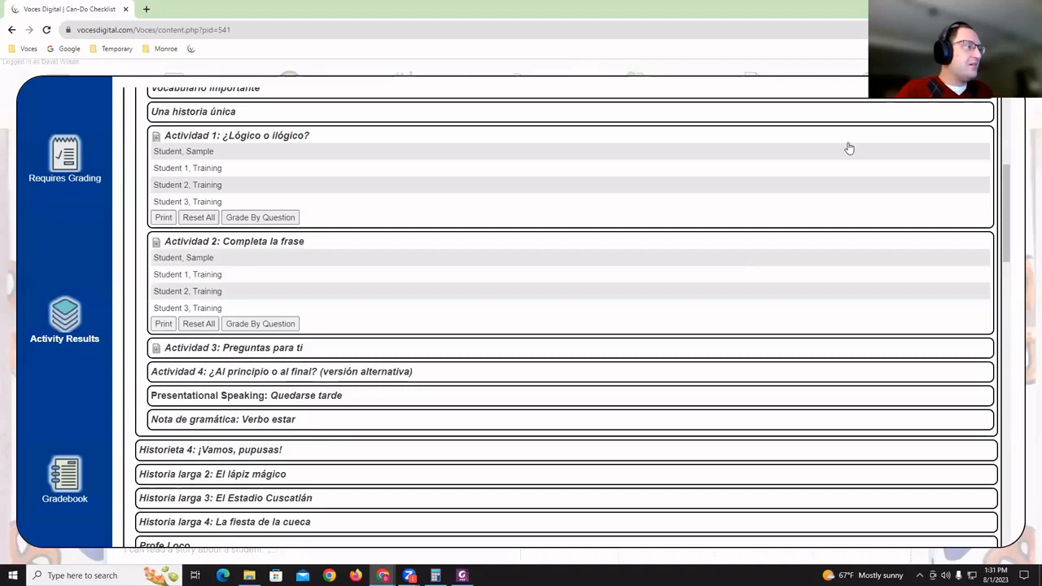
left_click(203, 351)
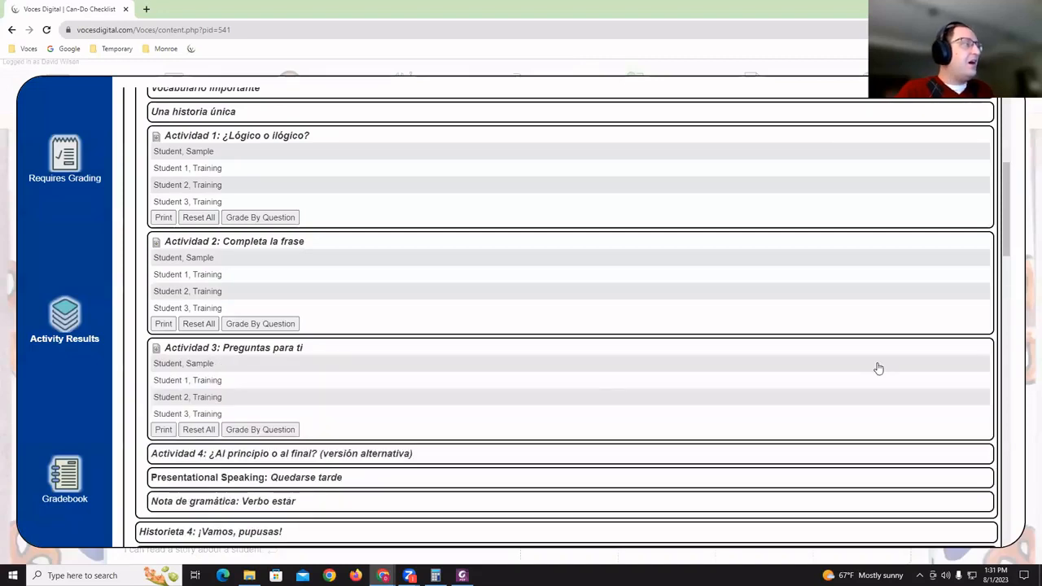
scroll(263, 249, "up", 4)
left_click(169, 260)
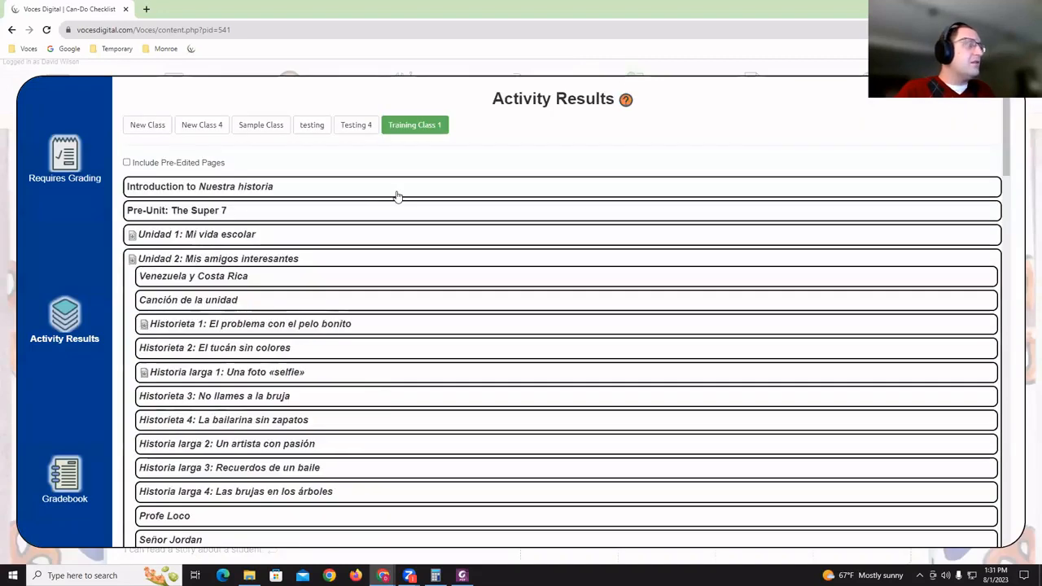
Close the activity results and switch the title to Notre histoire 1
left_click(1003, 121)
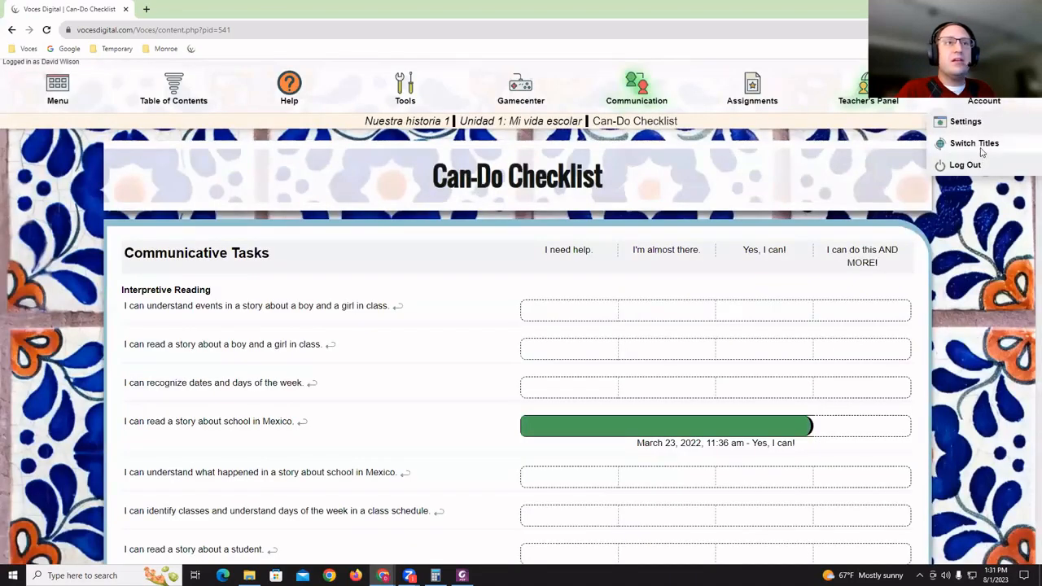
left_click(981, 149)
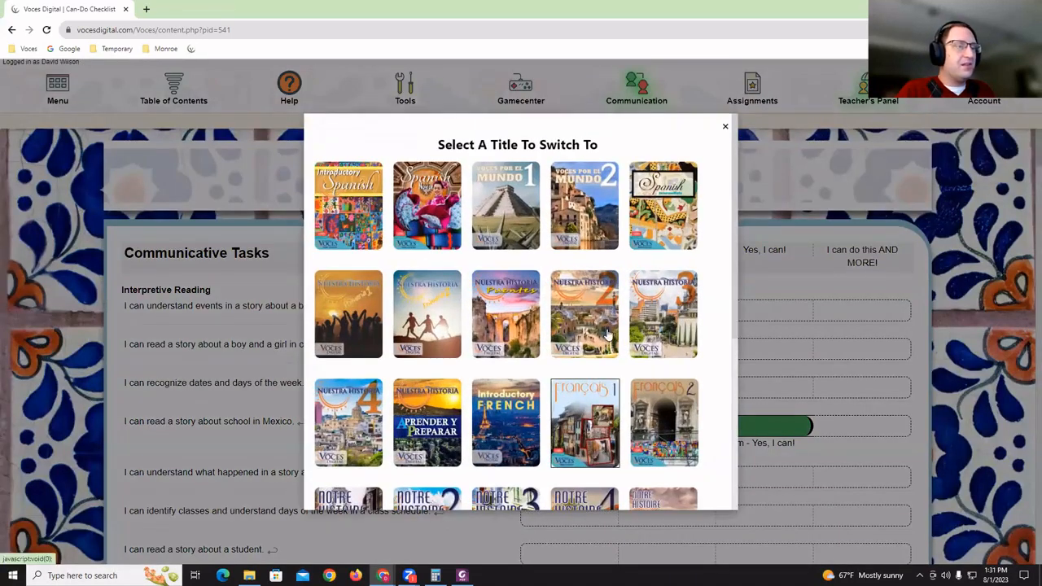
scroll(603, 375, "down", 1)
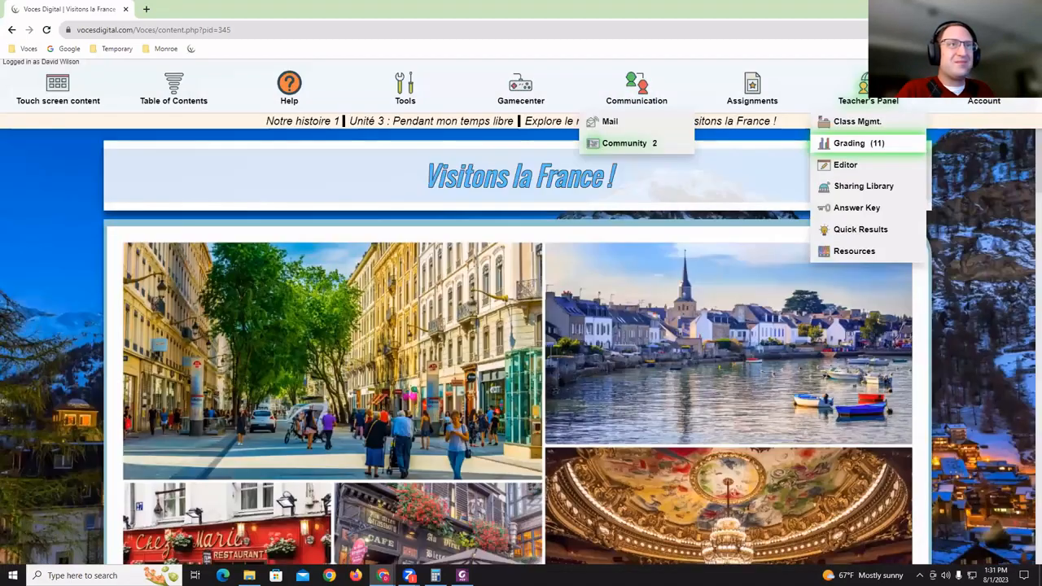
Show Training Class 2's activity results and expand Petite histoire 1 : Un voyage en Suisse within Unité 3
left_click(840, 141)
left_click(64, 318)
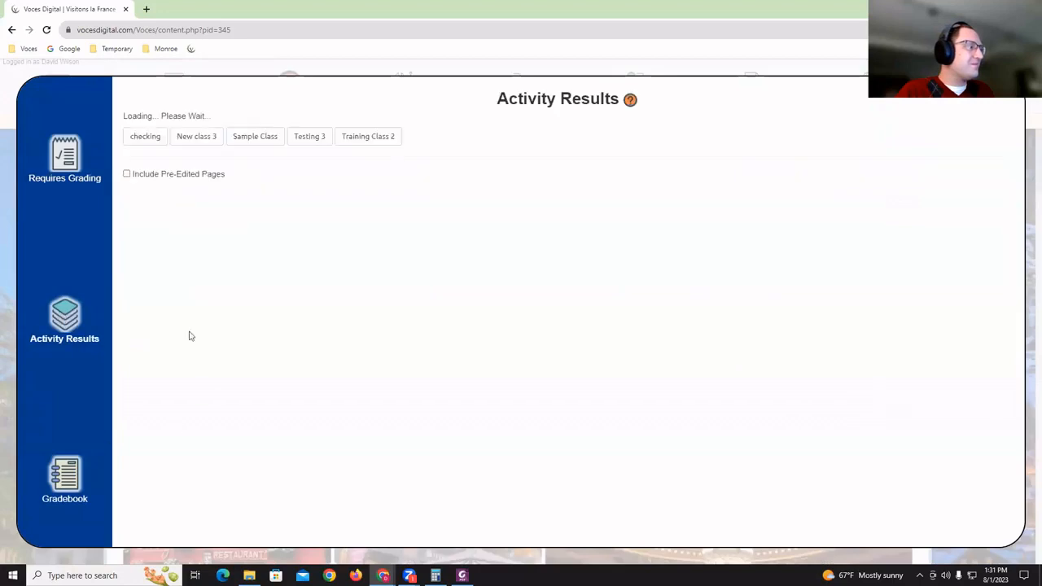
left_click(174, 284)
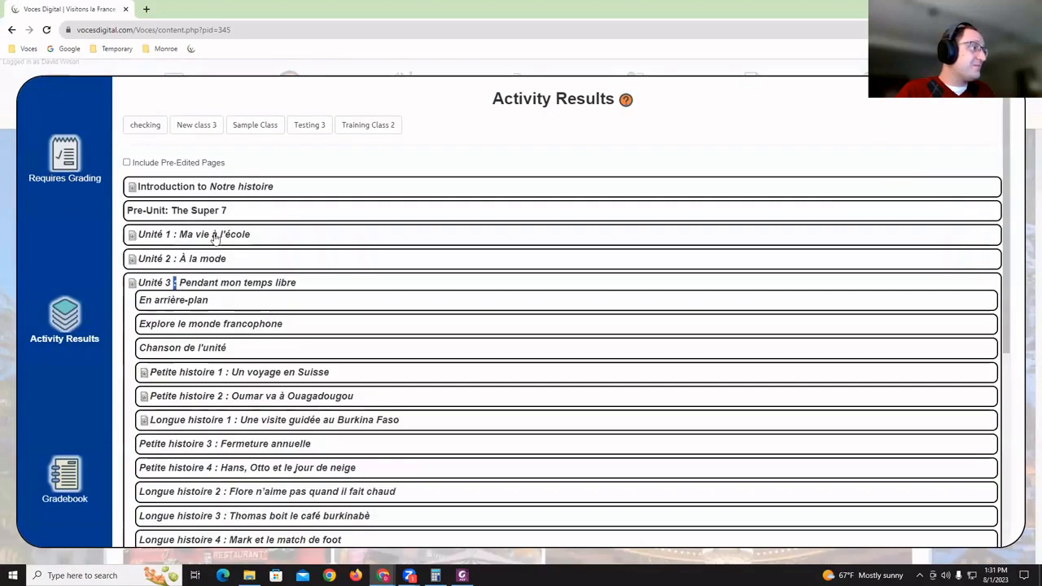
left_click(370, 125)
scroll(218, 318, "down", 1)
left_click(218, 319)
scroll(228, 326, "down", 1)
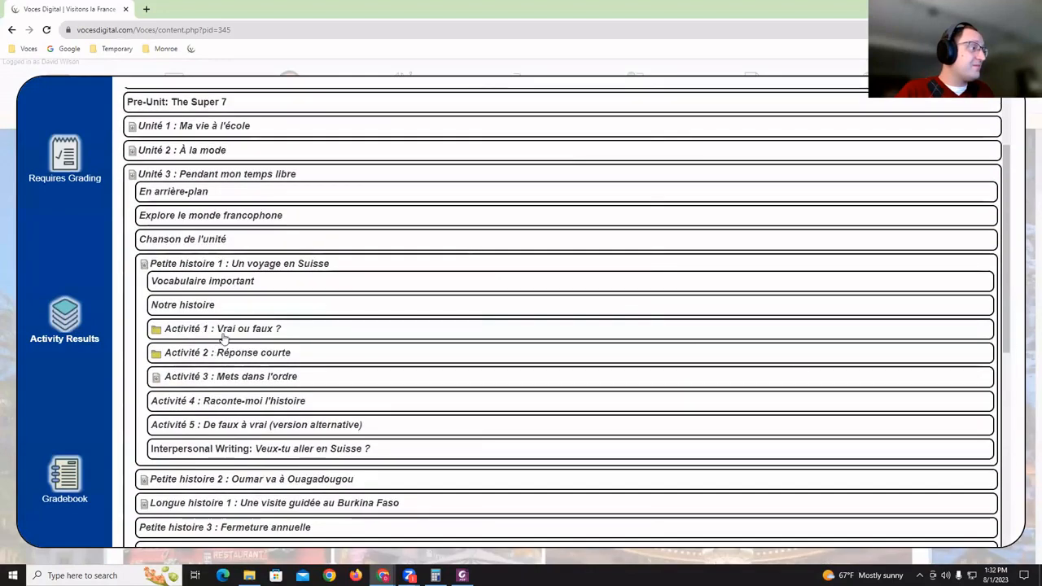
Display Activité 1 : Vrai ou faux ? in Grade By Question view, review all its questions, and cancel without saving
left_click(222, 329)
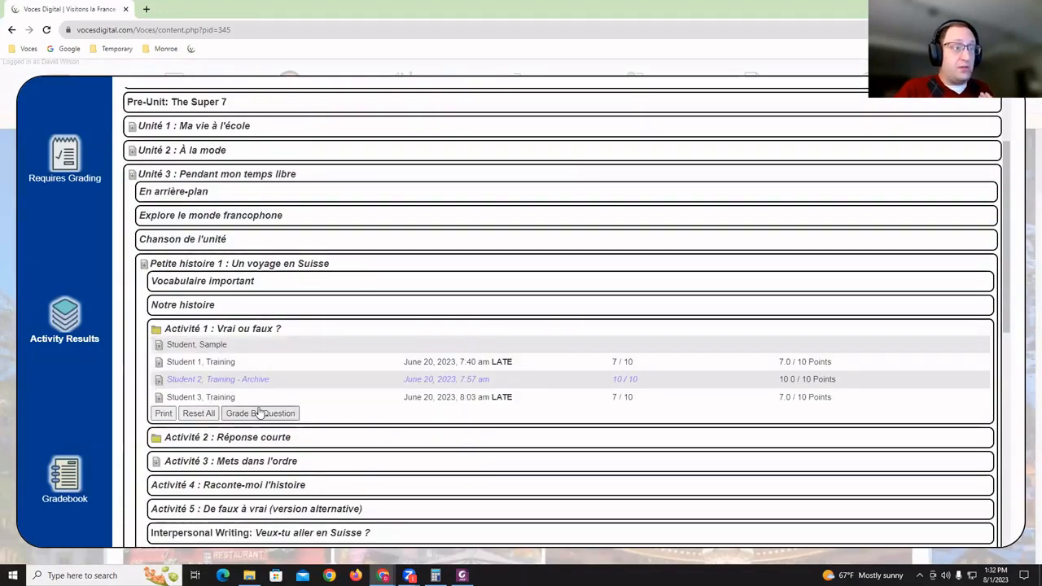
left_click(255, 413)
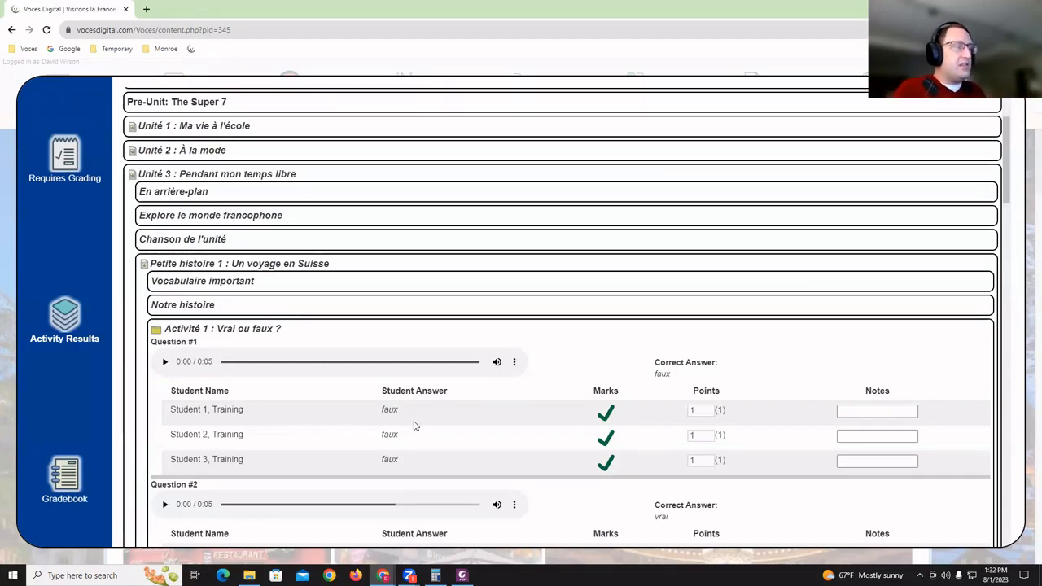
scroll(281, 387, "down", 10)
scroll(281, 370, "down", 9)
scroll(245, 301, "up", 1)
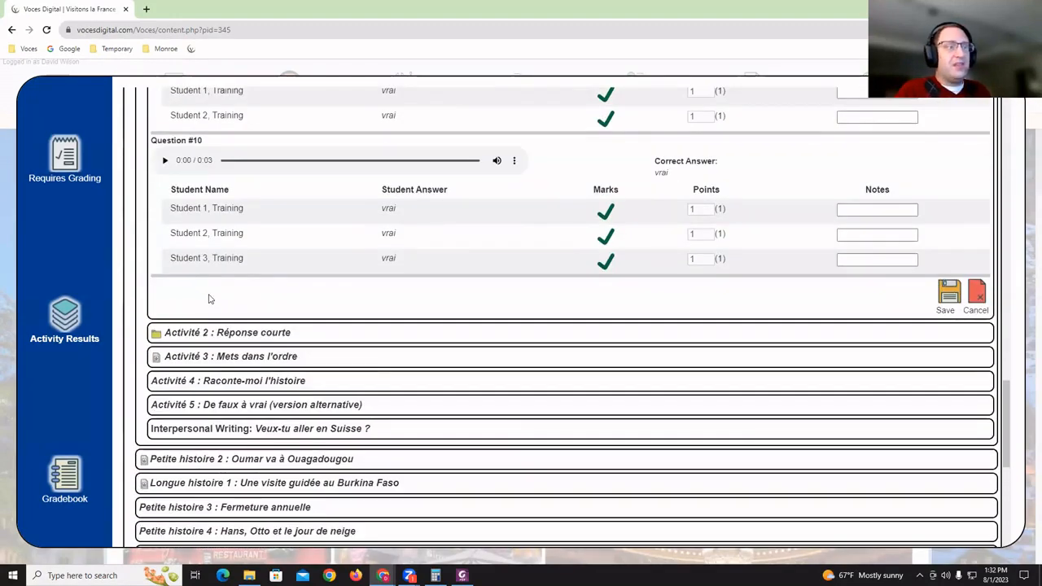
left_click(984, 301)
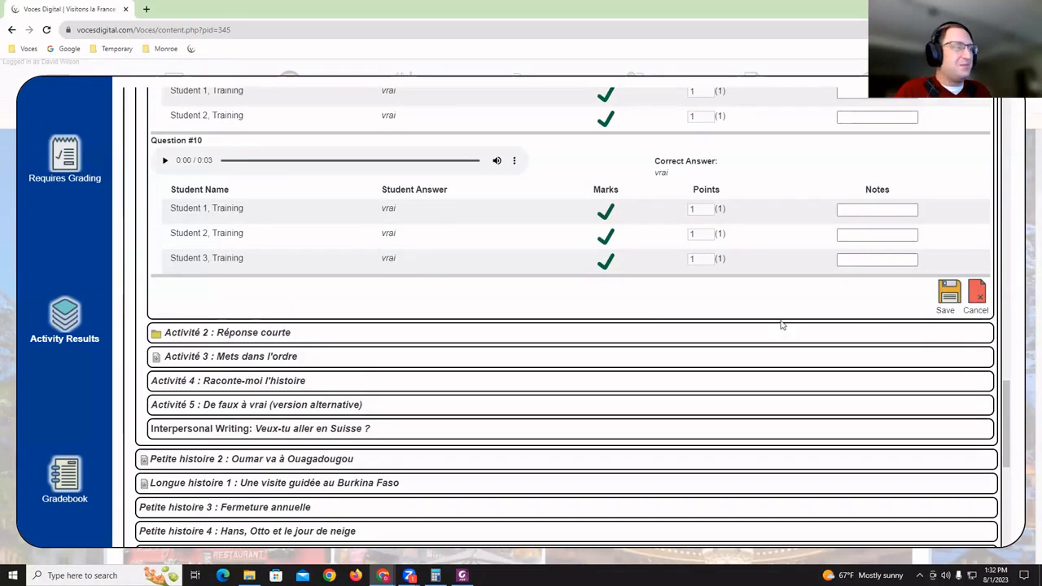
scroll(202, 248, "up", 6)
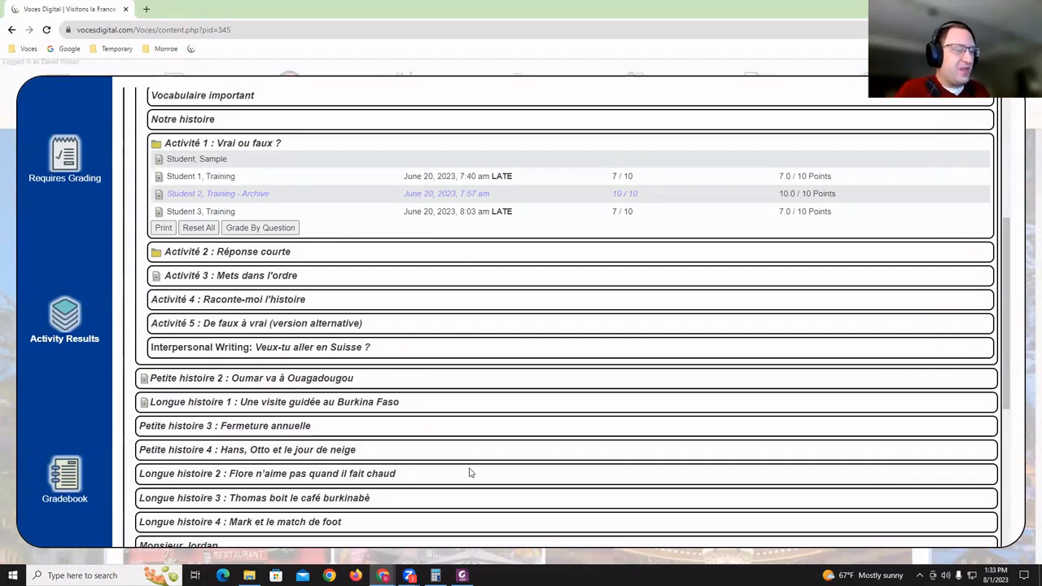
Switch to the Back-to-School Workshop Grading and Feedback presentation and look back over the Grading Screen and Requires Grading slides
mouse_move(383, 575)
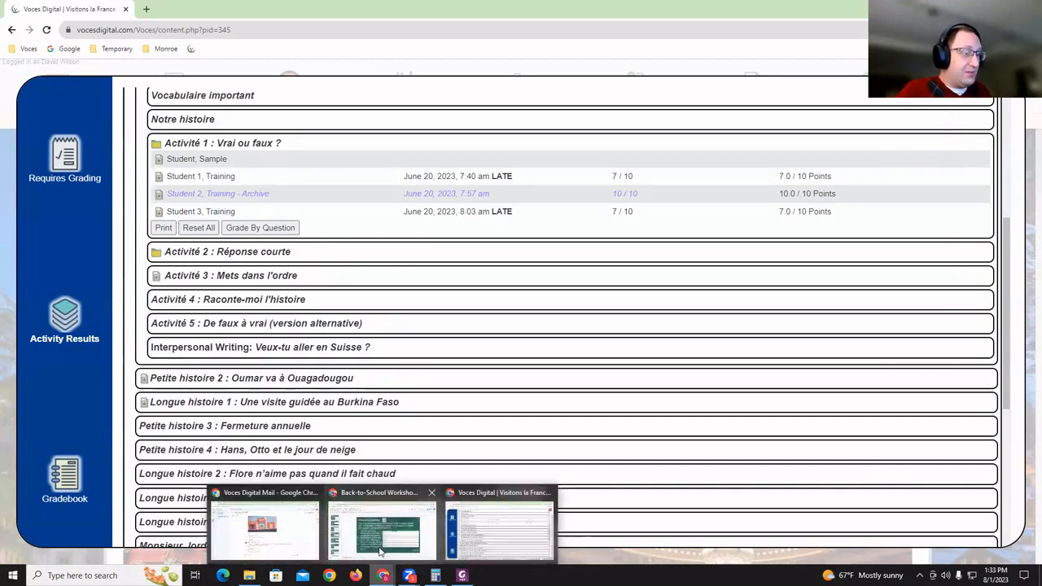
left_click(355, 522)
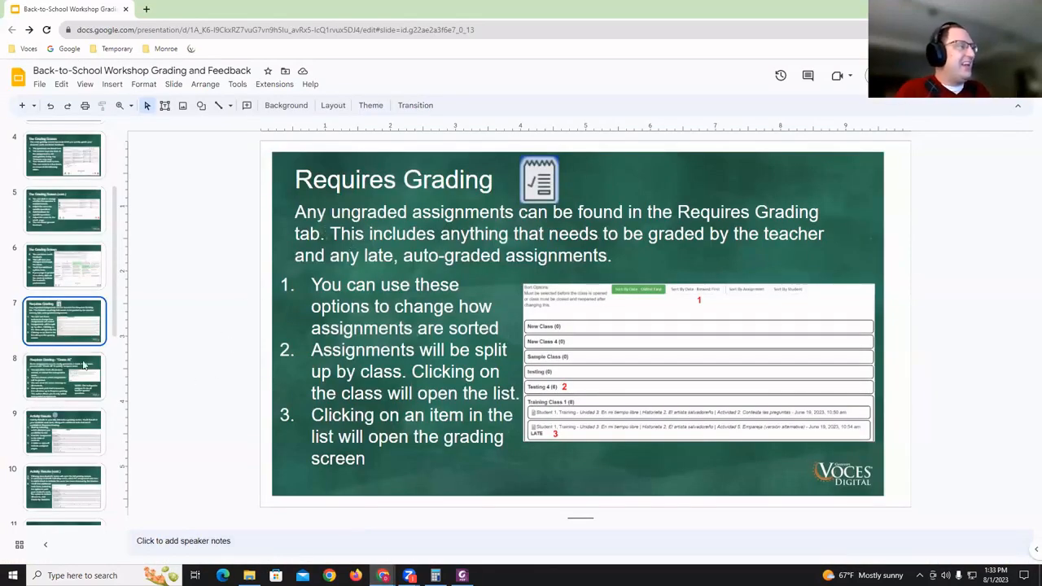
scroll(59, 262, "up", 1)
left_click(60, 265)
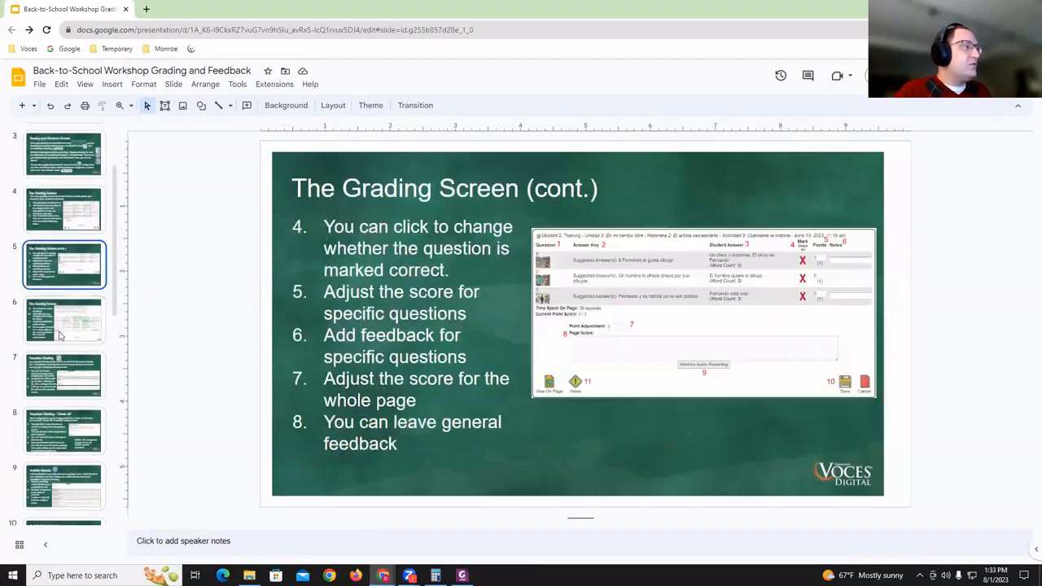
left_click(64, 339)
scroll(64, 339, "down", 1)
left_click(64, 339)
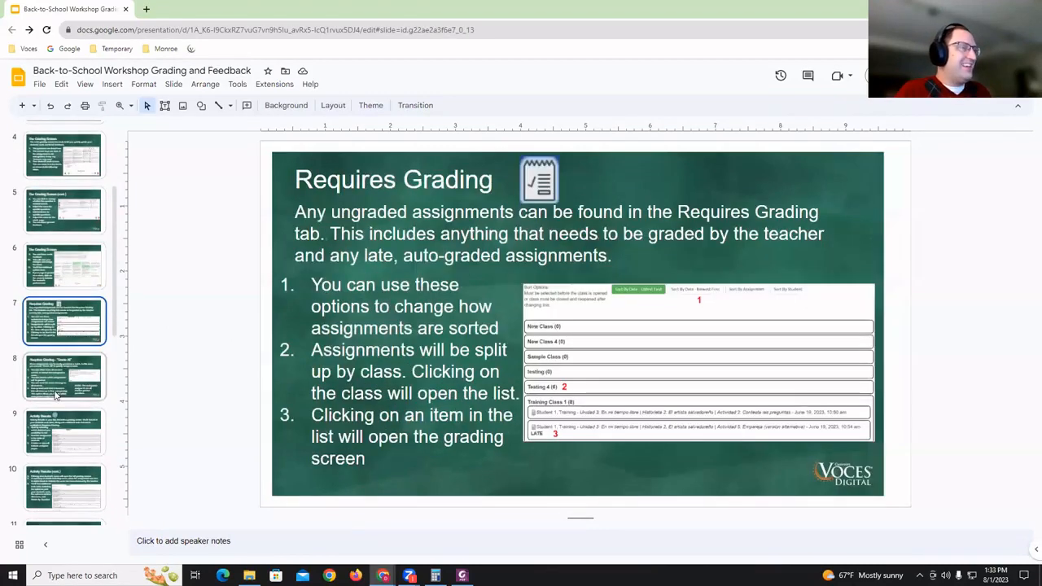
Browse the slides through to Gradebook and return to the Activity Results - Grade By Question slide
left_click(58, 394)
scroll(58, 394, "down", 1)
left_click(64, 389)
scroll(65, 383, "down", 1)
left_click(66, 381)
scroll(65, 381, "down", 3)
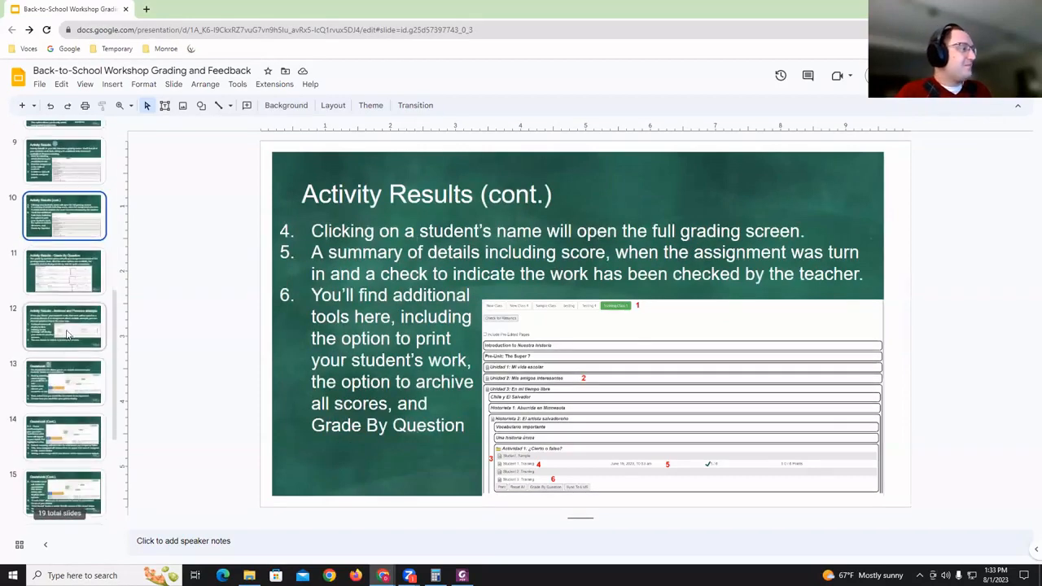
left_click(64, 340)
left_click(65, 386)
scroll(65, 386, "down", 2)
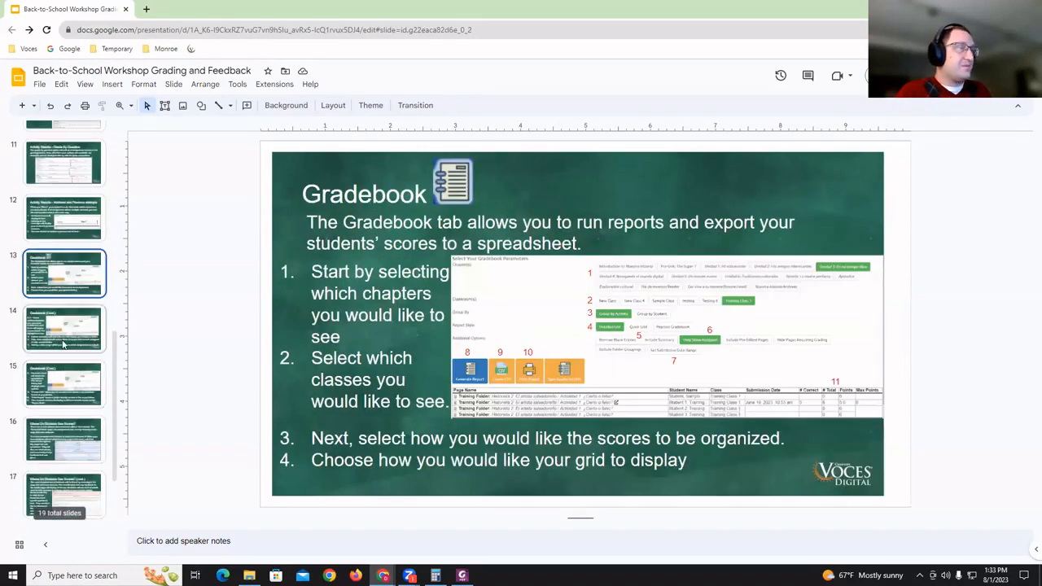
left_click(60, 225)
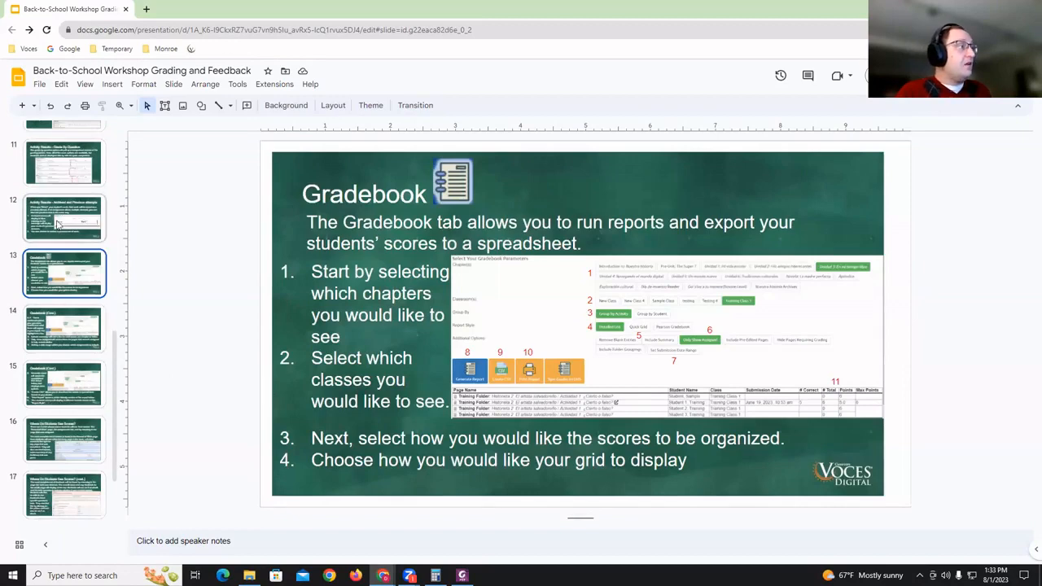
key("Up")
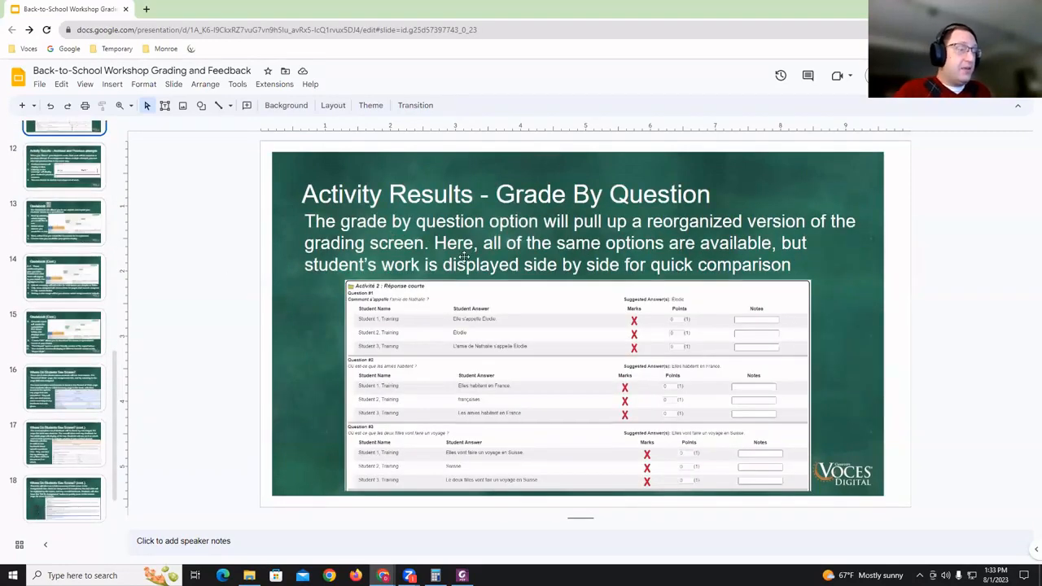
Switch back to Voces Digital, preview the printout of the Activité 1 : Vrai ou faux ? results, and cancel printing
mouse_move(383, 576)
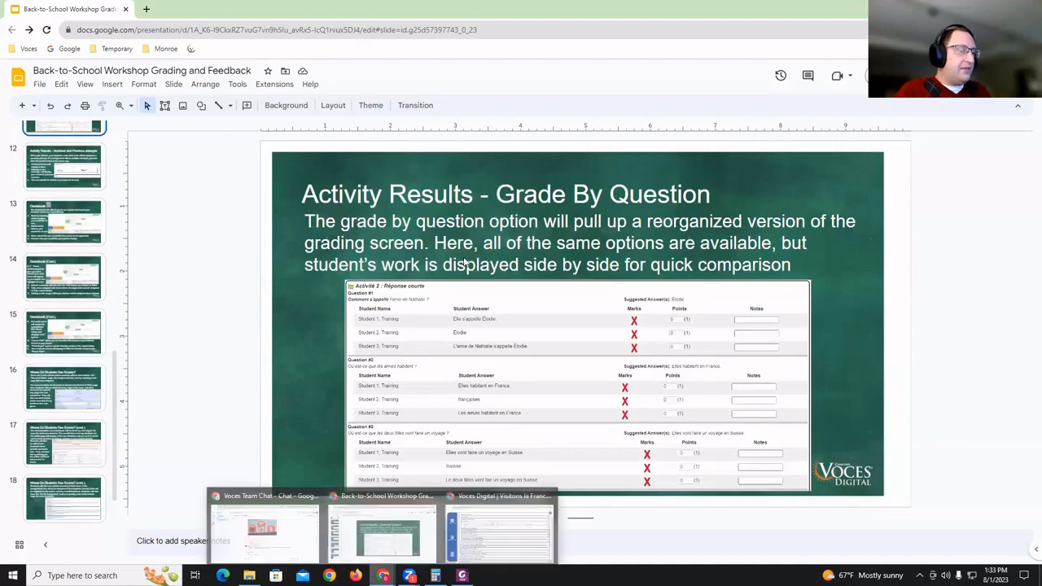
left_click(501, 534)
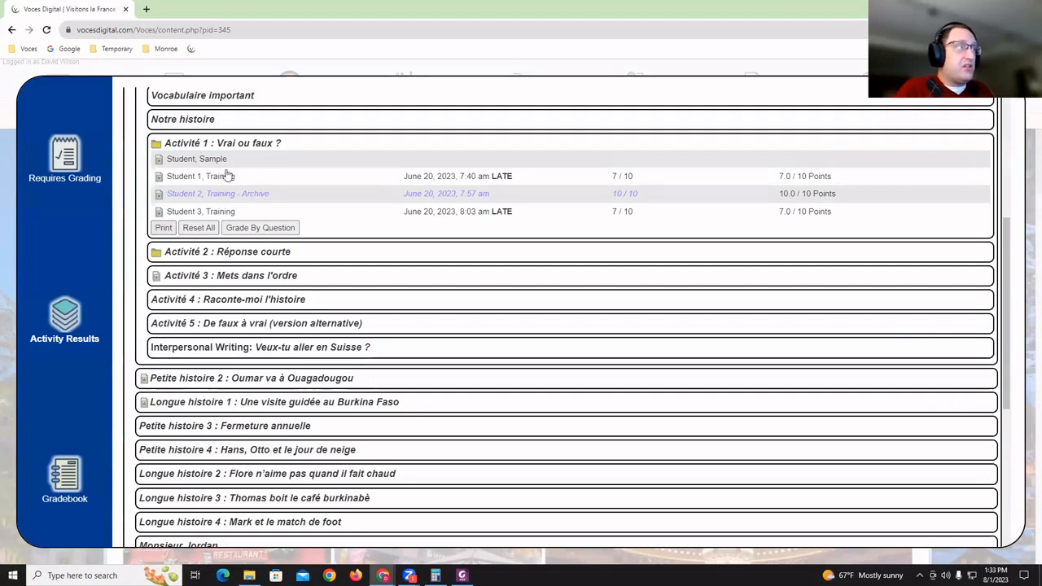
left_click(163, 230)
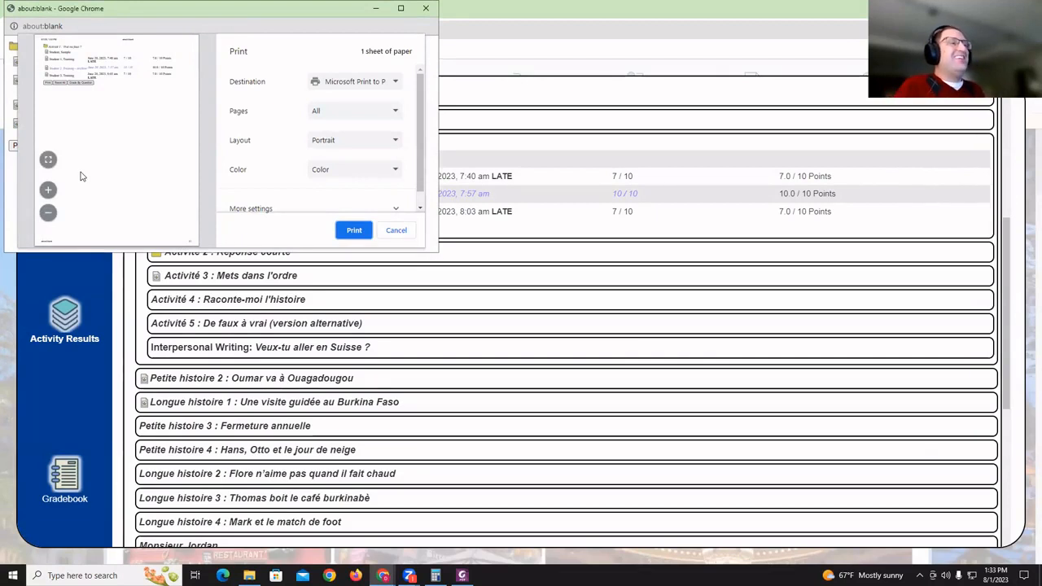
left_click(394, 232)
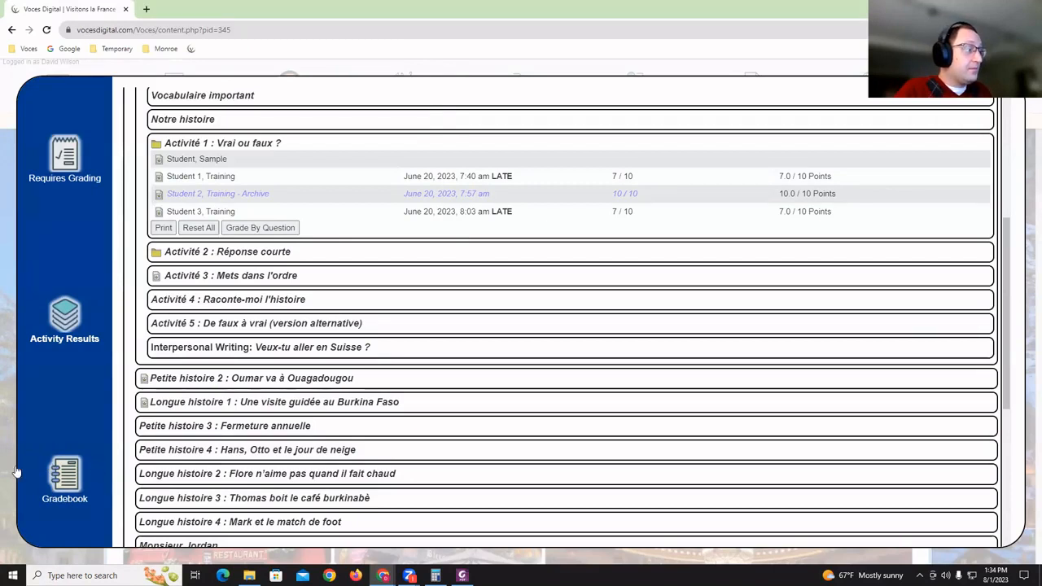
Open the Gradebook and select Unité 3 : Pendant mon temps libre and Training Class 2 for the report
left_click(65, 477)
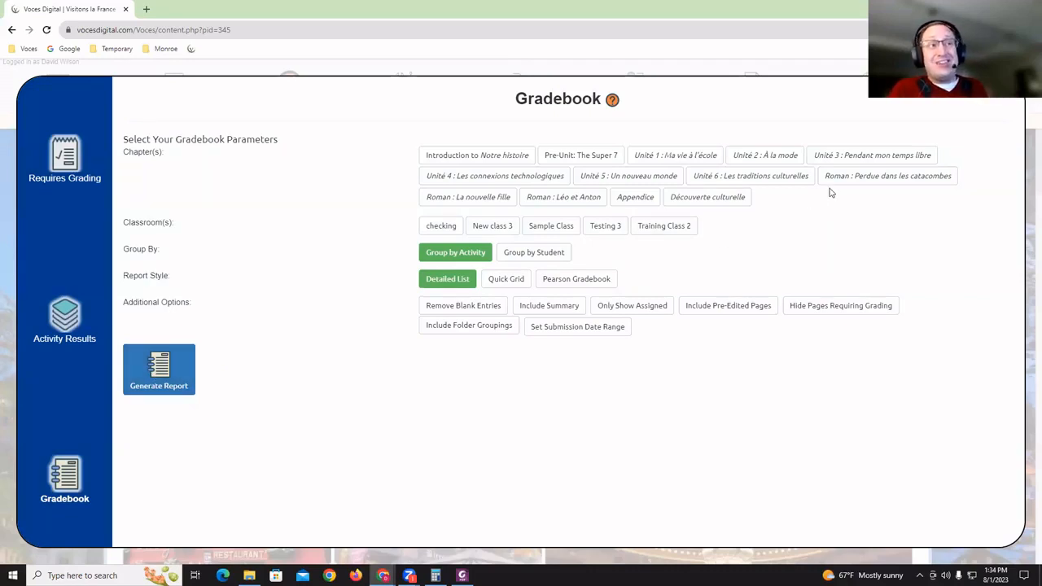
left_click(818, 159)
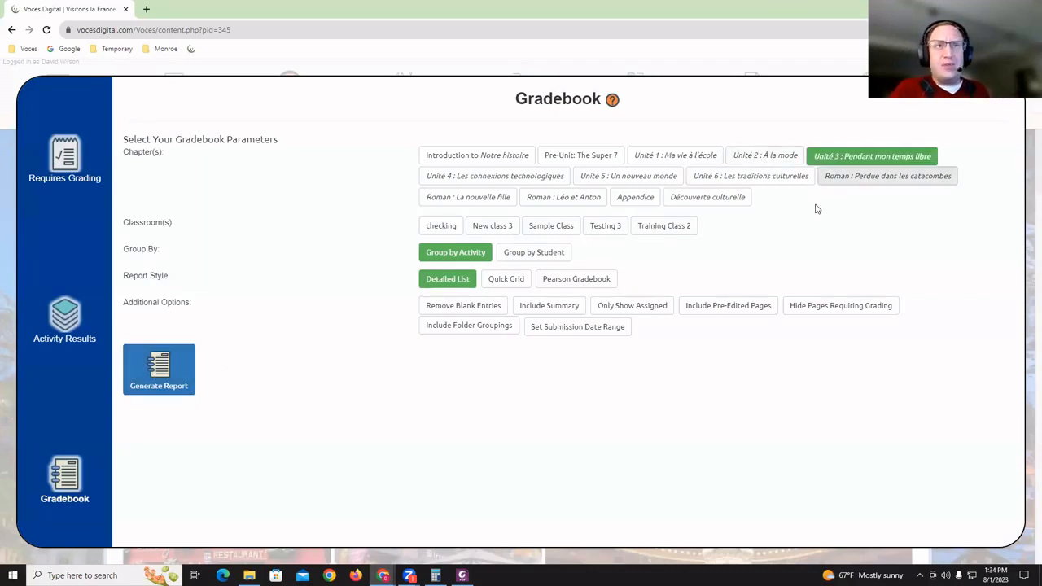
left_click(678, 234)
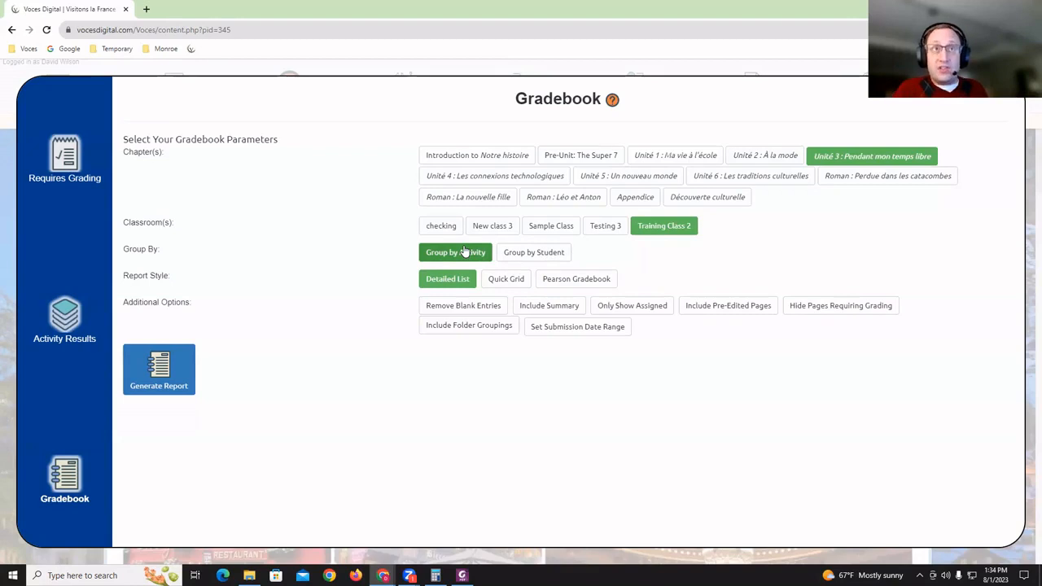
Try both grouping options for the gradebook report and settle on Group by Student
left_click(505, 259)
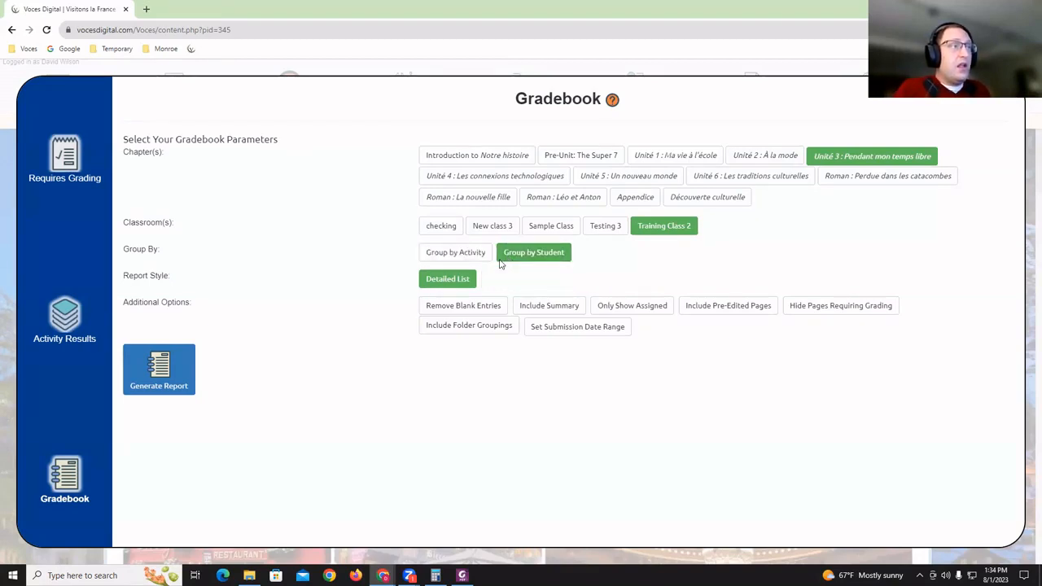
left_click(482, 255)
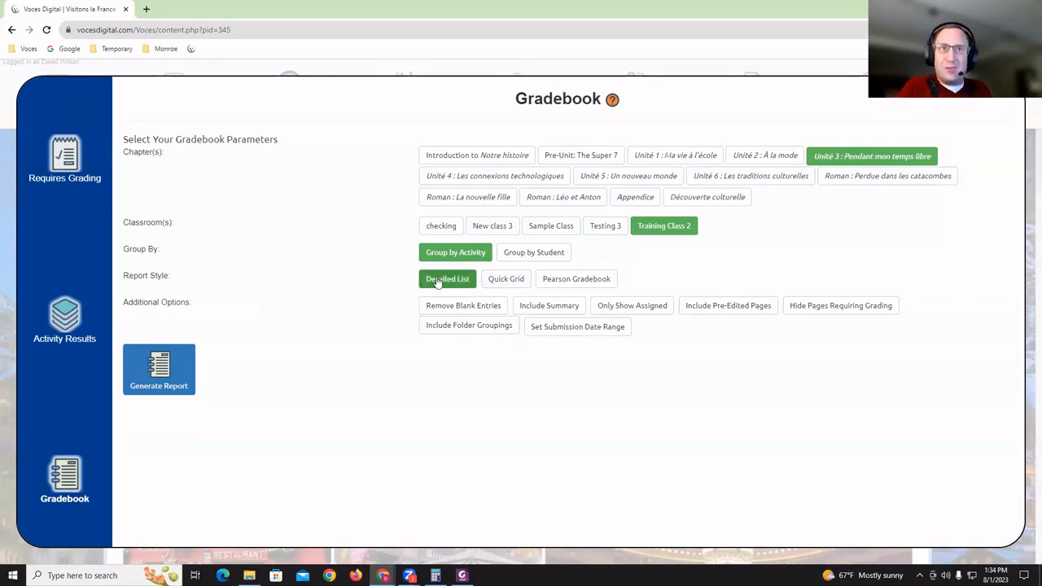
left_click(551, 261)
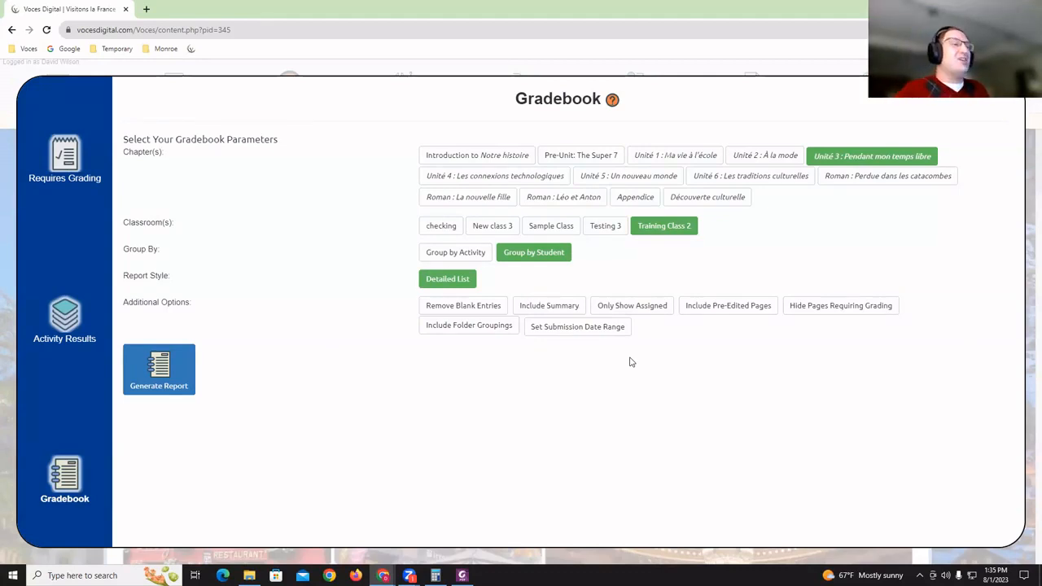
Turn on Only Show Assigned, Include Summary and Include Folder Groupings for the report, with Remove Blank Entries left off
left_click(662, 308)
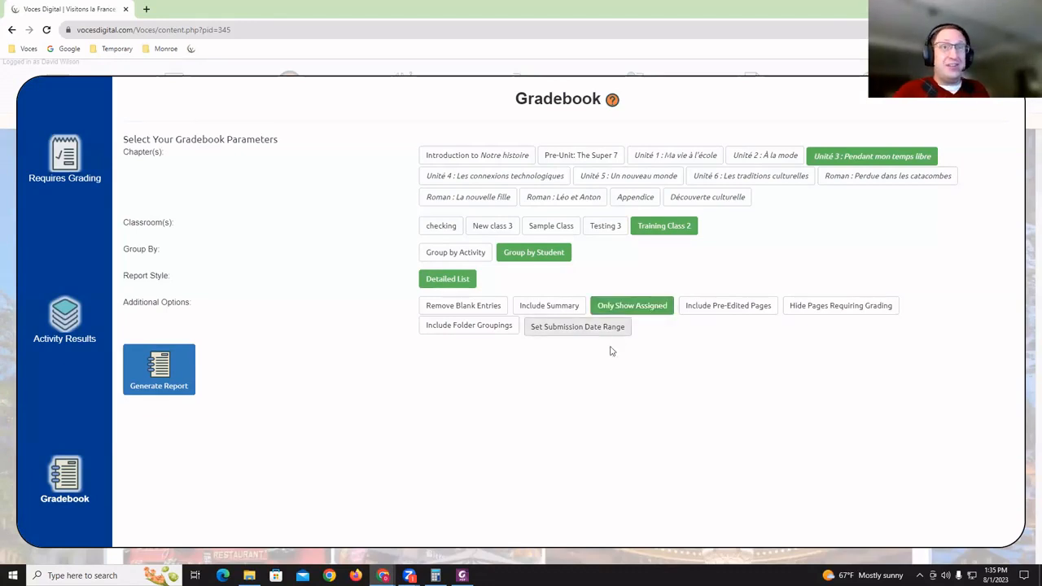
left_click(428, 312)
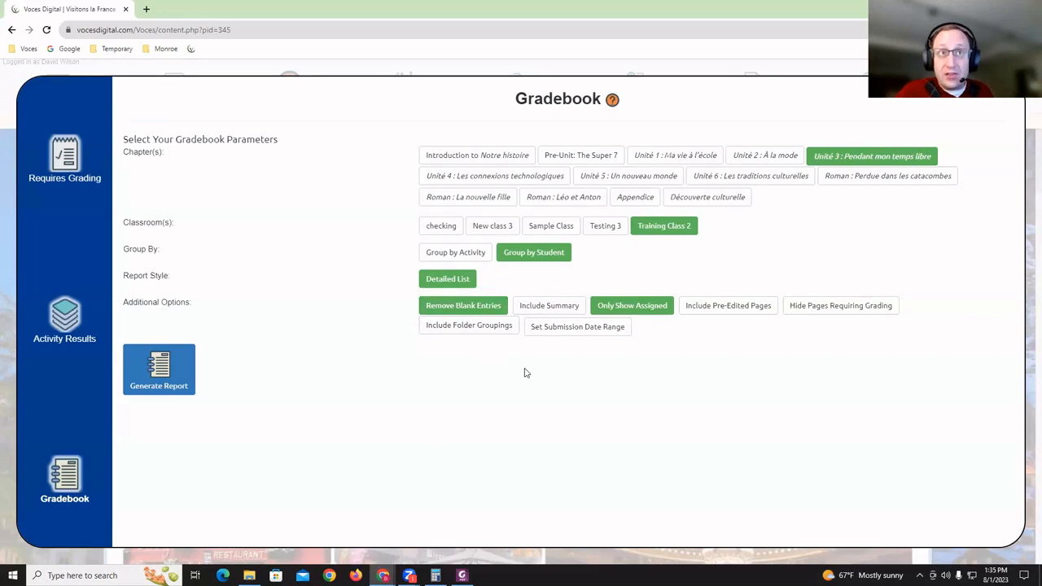
left_click(474, 311)
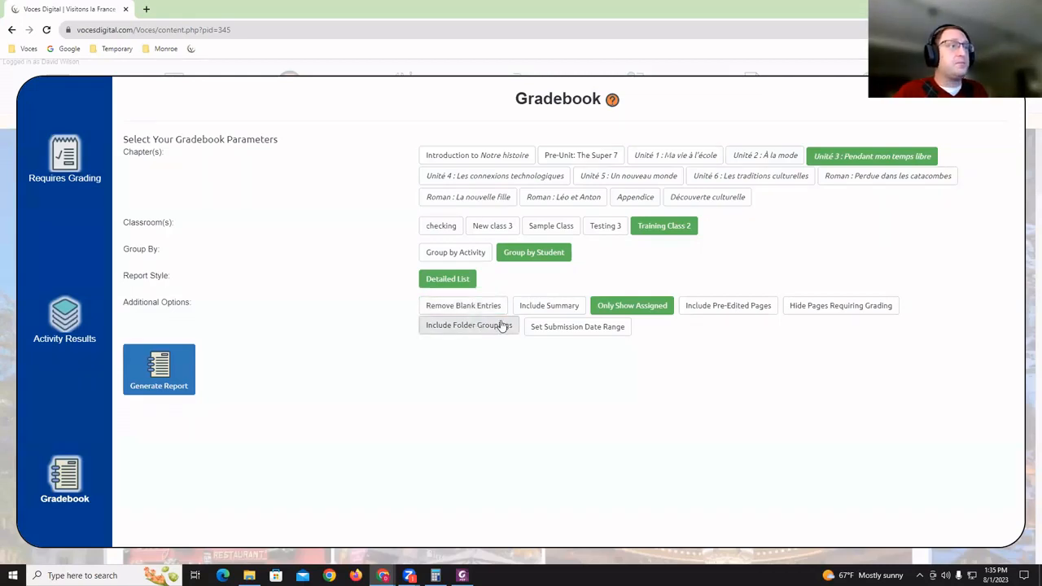
left_click(558, 313)
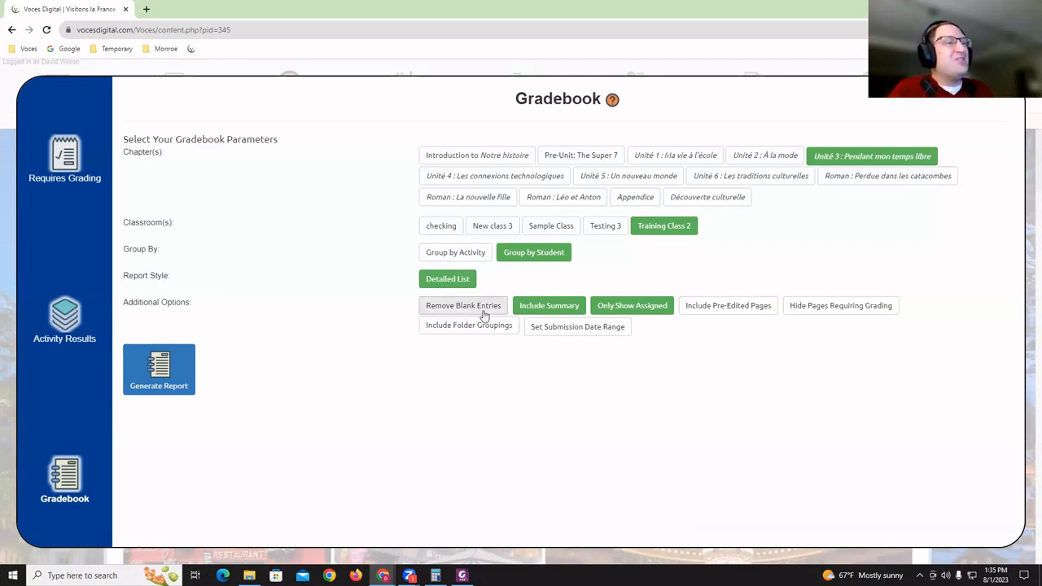
left_click(492, 334)
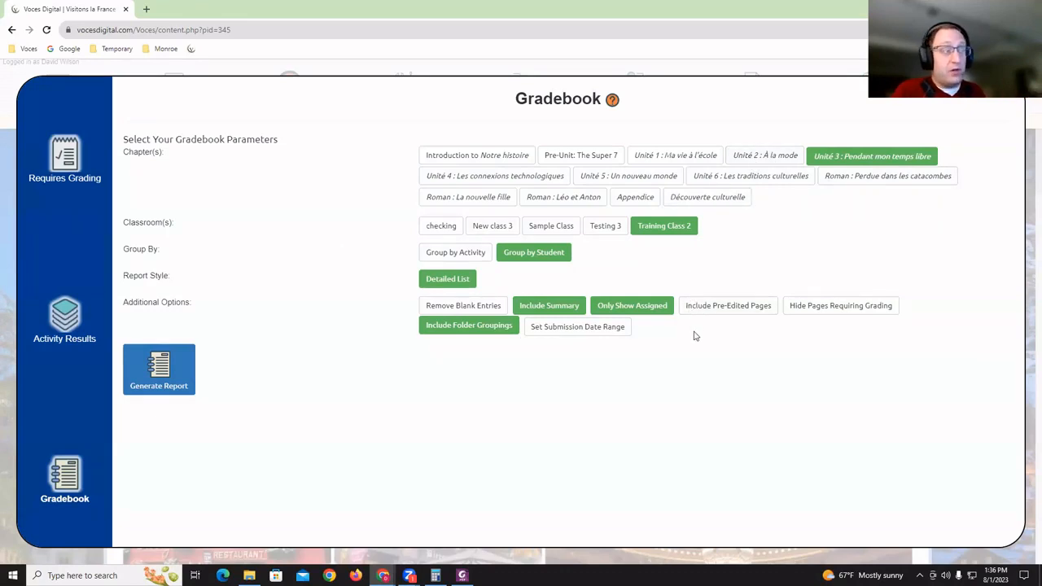
Generate the detailed list report grouped by student and look over its folder and student summaries
left_click(171, 372)
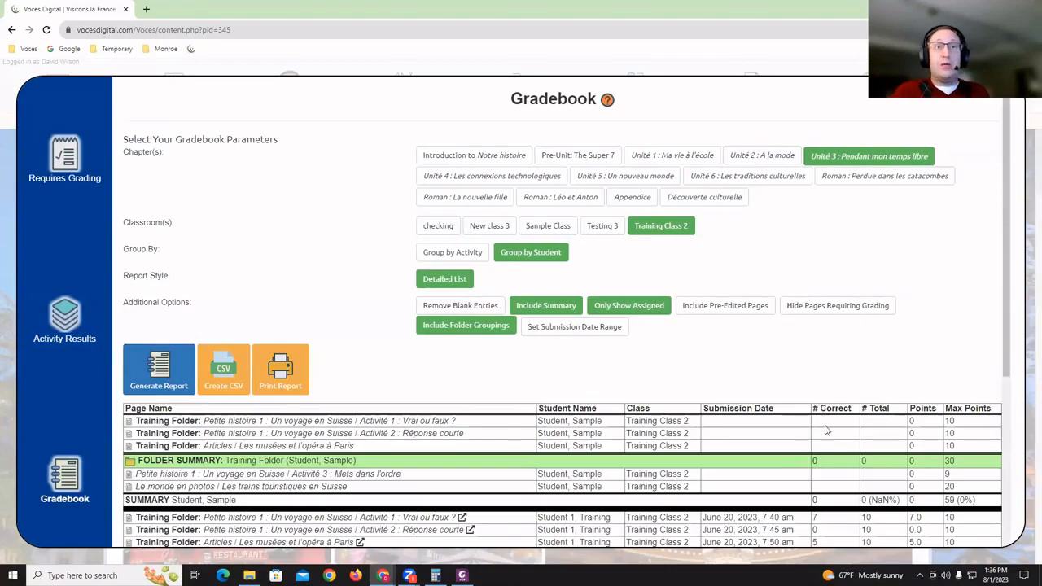
scroll(798, 440, "down", 3)
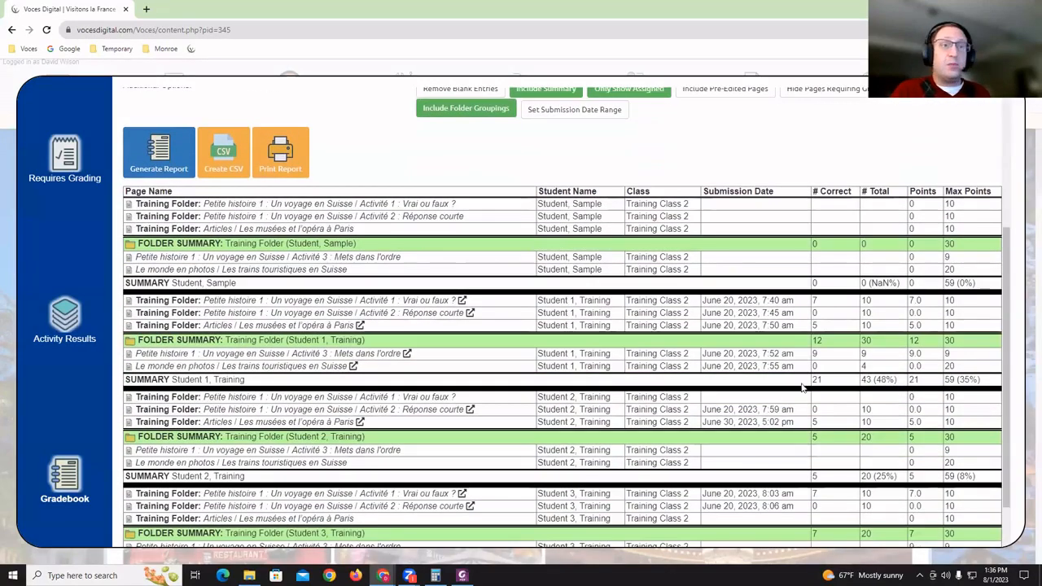
scroll(241, 336, "up", 3)
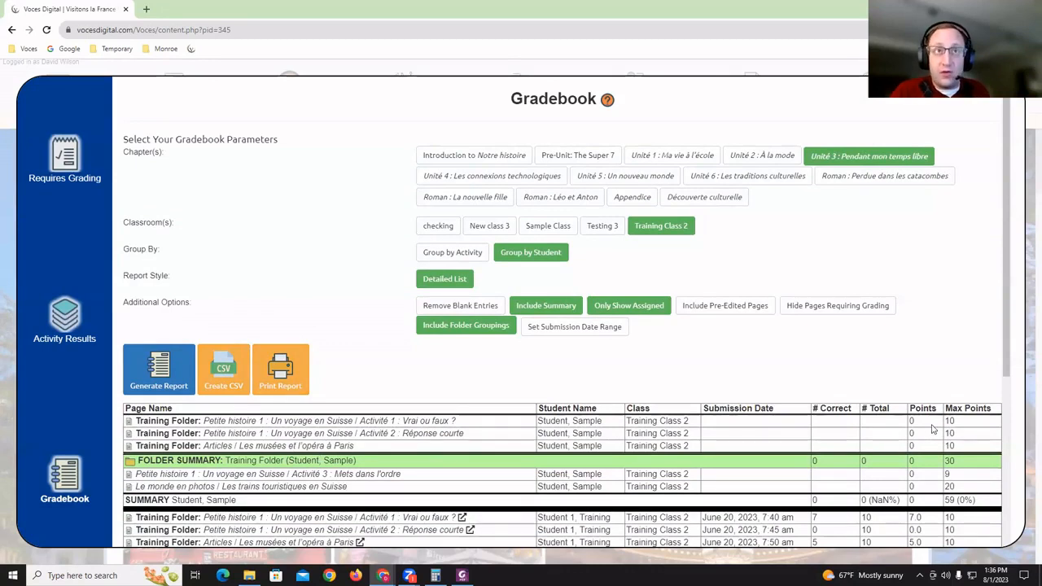
Group the report by activity, generate it in the Quick Grid style and look over the score grid
left_click(476, 254)
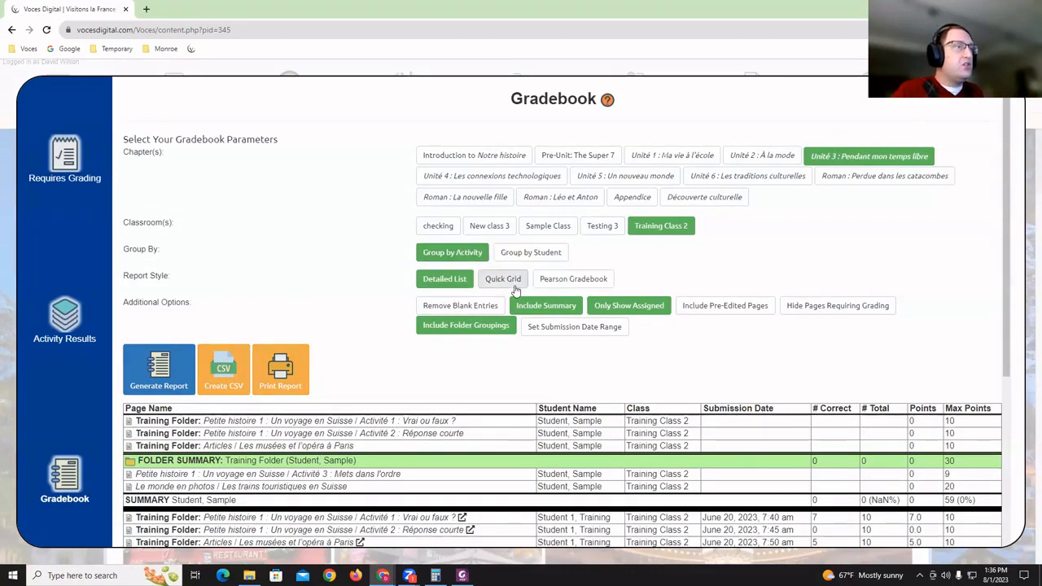
left_click(515, 288)
left_click(167, 376)
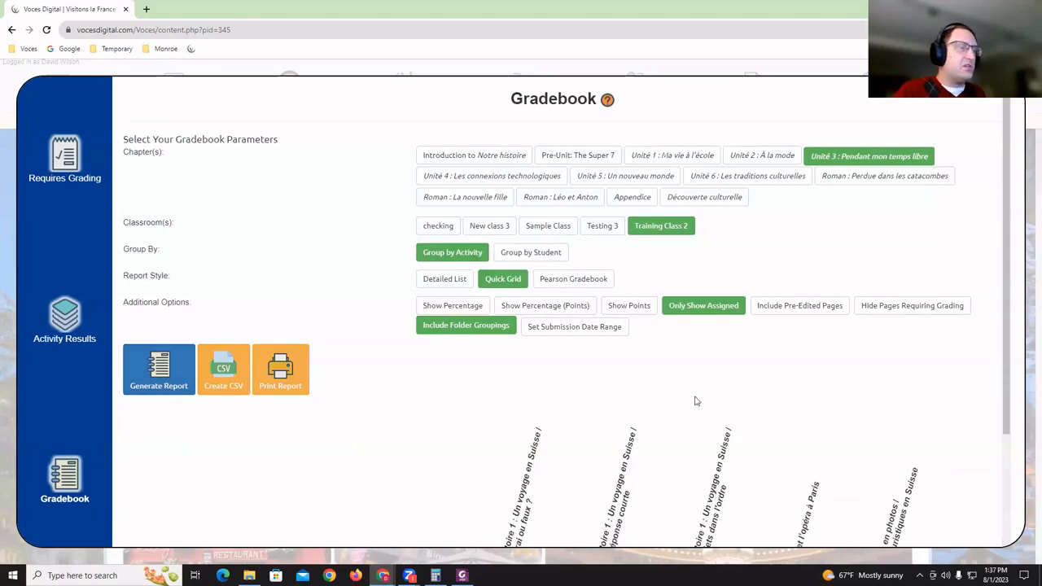
scroll(693, 401, "down", 2)
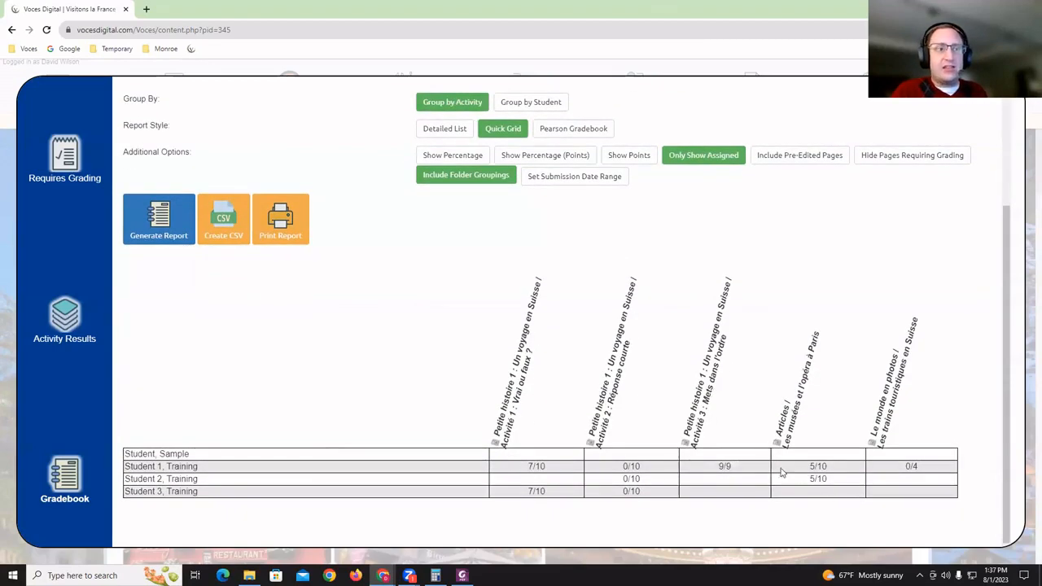
scroll(814, 481, "up", 2)
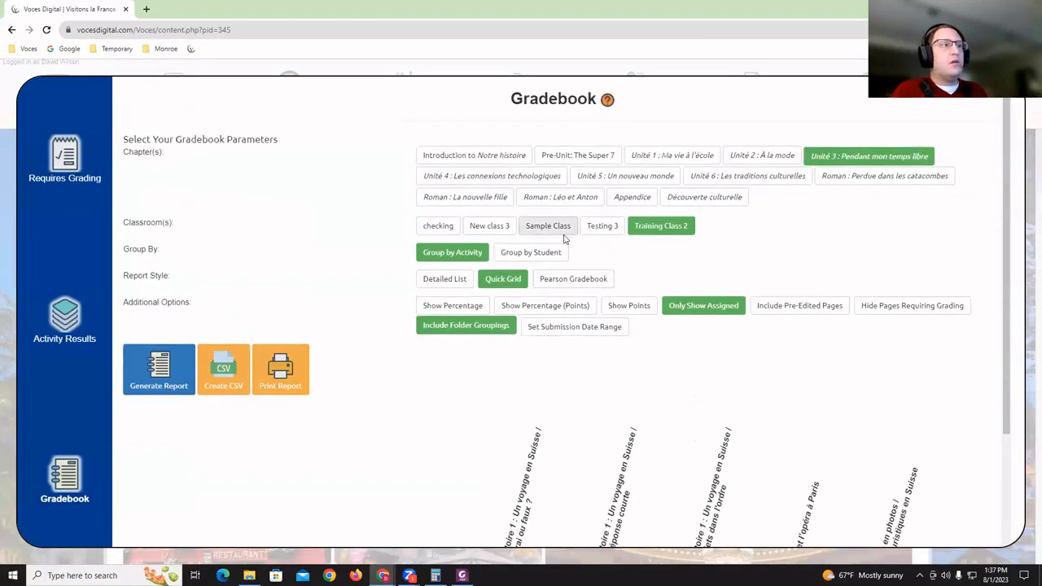
Generate the report in the Pearson Gradebook style and turn on the Set Submission Date Range option
left_click(571, 281)
left_click(178, 373)
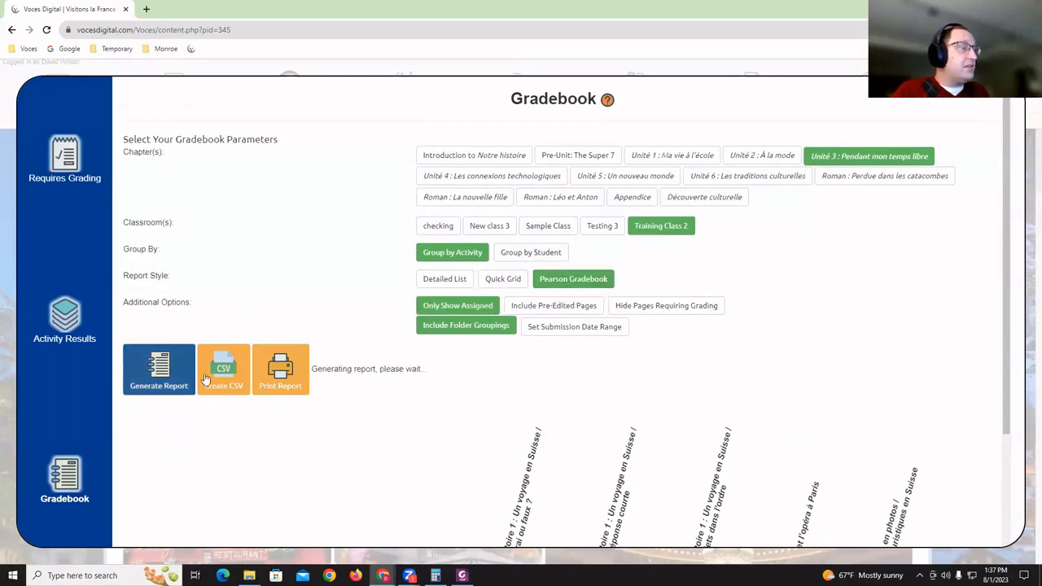
scroll(733, 440, "down", 2)
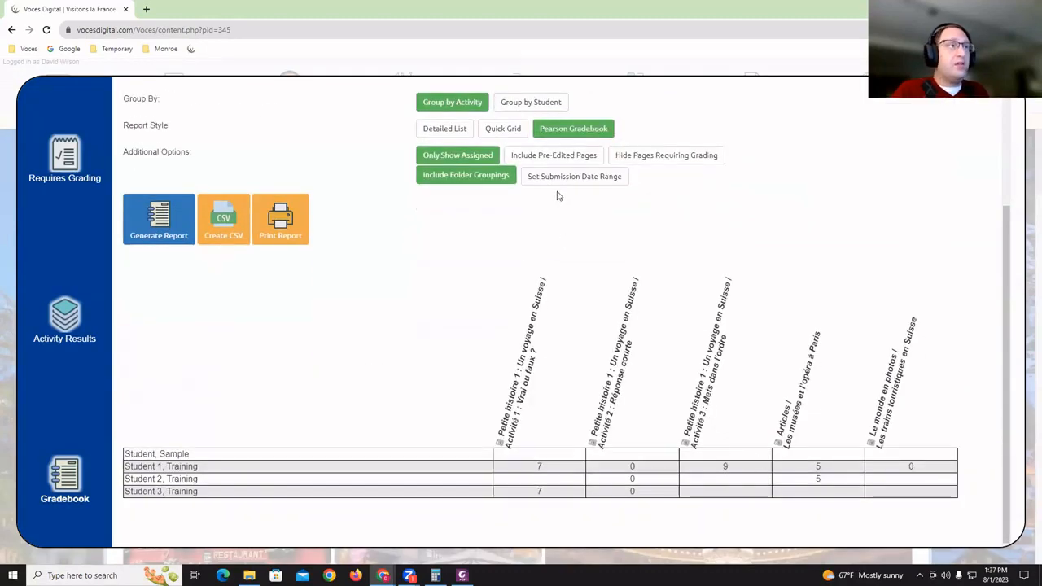
left_click(569, 175)
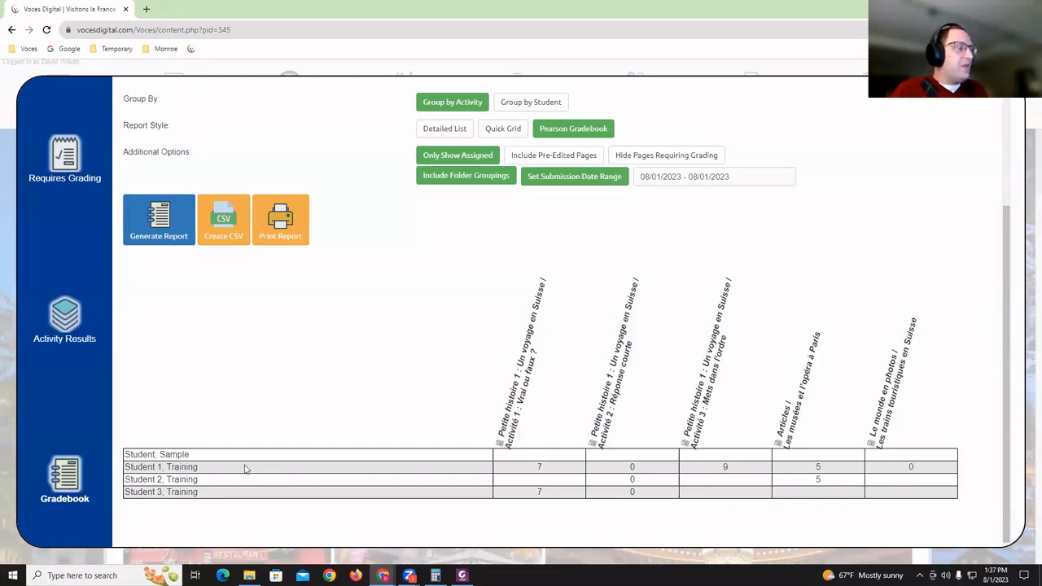
Switch to the Back-to-School Workshop Grading and Feedback presentation and view the Where Do Students See Scores? (cont.) slide
mouse_move(383, 574)
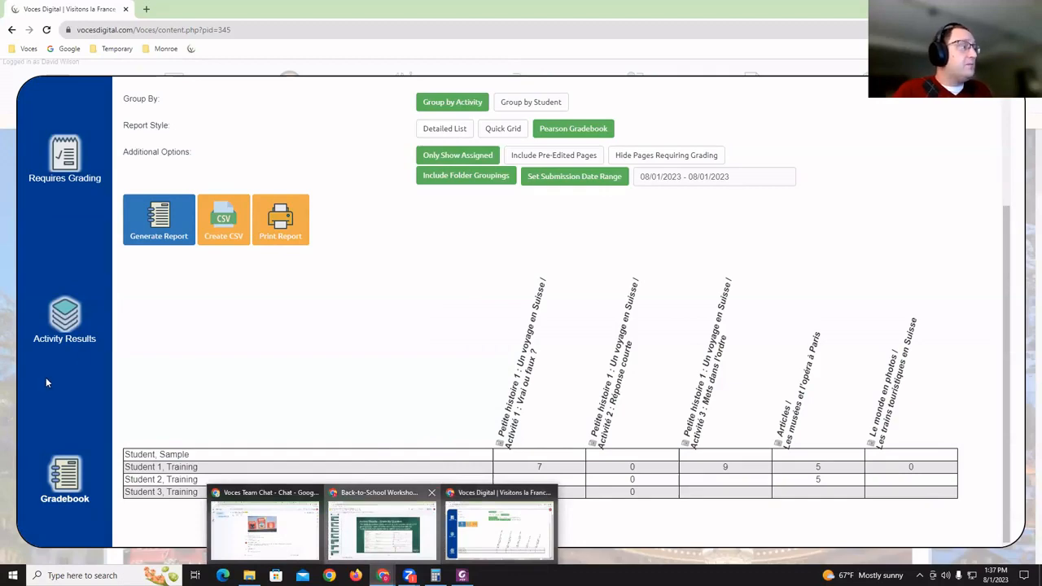
left_click(381, 529)
left_click(70, 407)
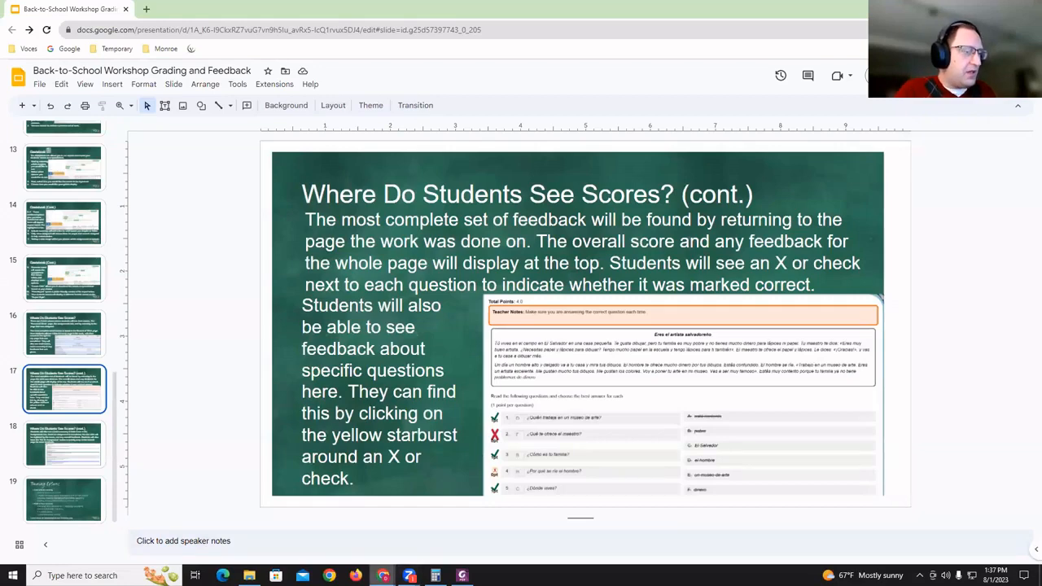
Switch back to Voces Digital, open Class & Student Management and list the students of Training Class 2
mouse_move(383, 575)
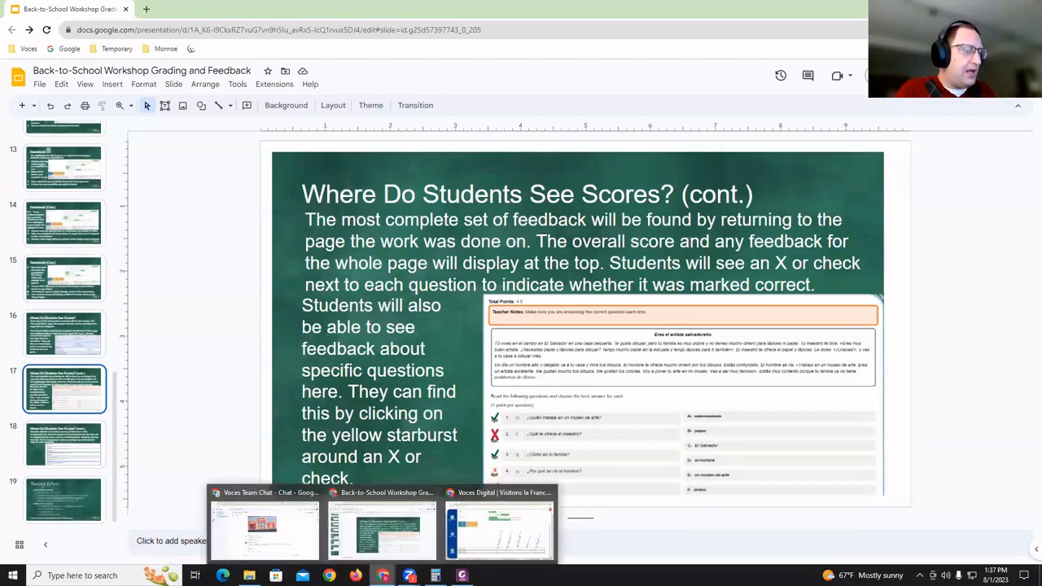
left_click(482, 541)
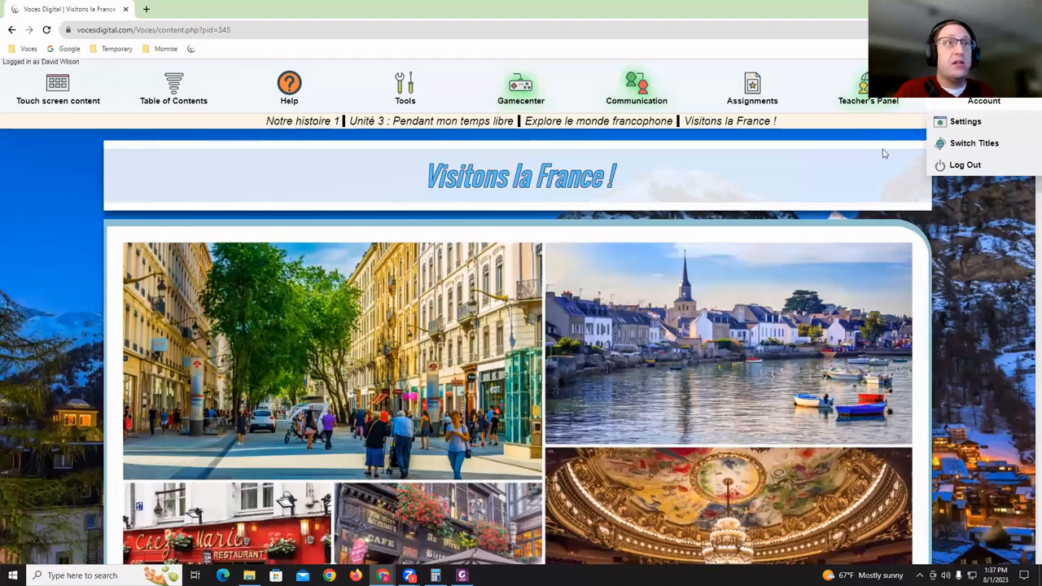
mouse_move(861, 104)
left_click(828, 139)
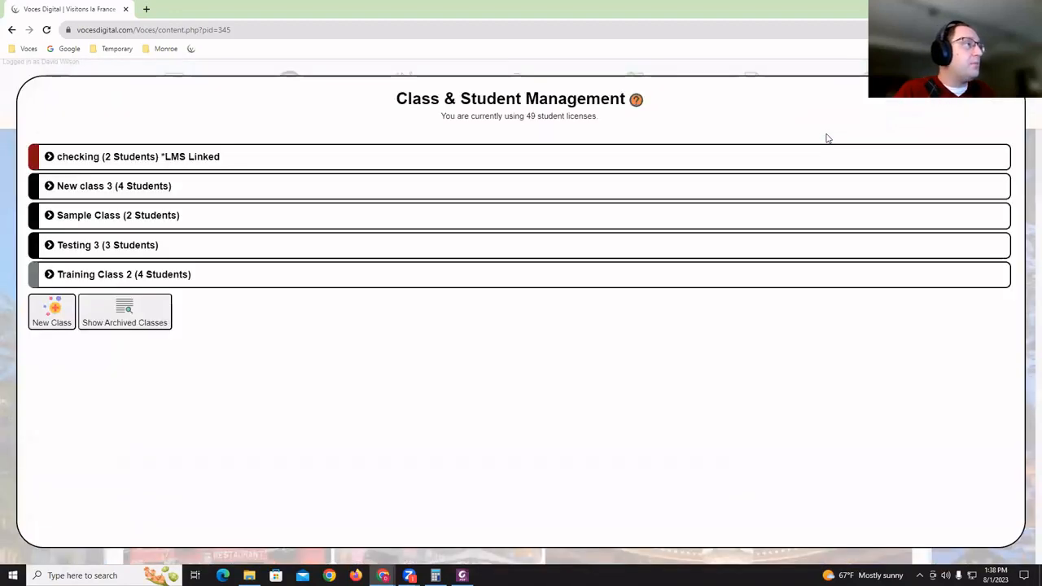
left_click(119, 277)
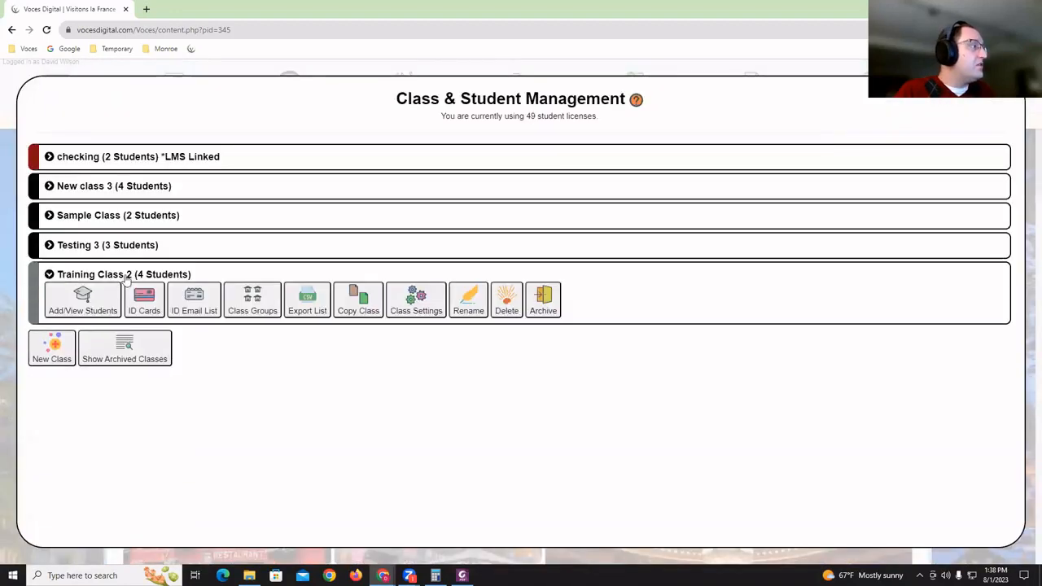
left_click(88, 303)
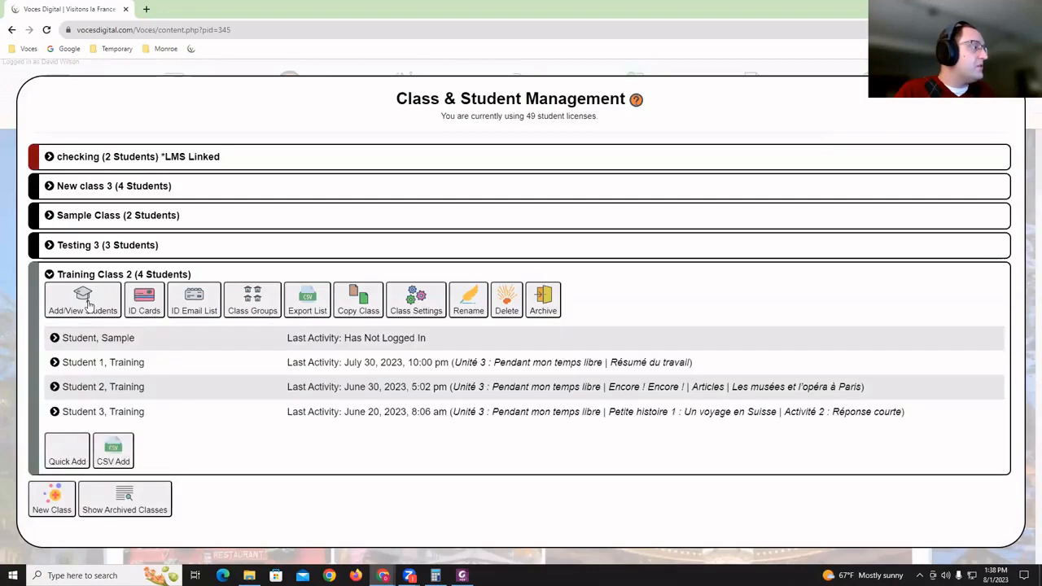
Open the first numbered training student's details for editing and copy the student's user ID
left_click(98, 367)
left_click(73, 386)
scroll(74, 391, "down", 1)
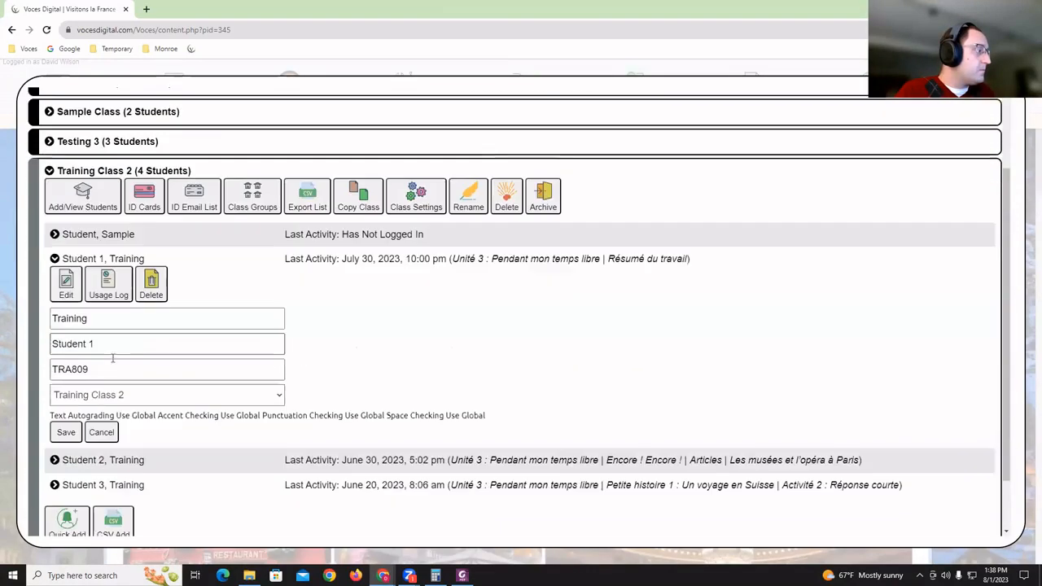
left_click_drag(104, 372, 31, 333)
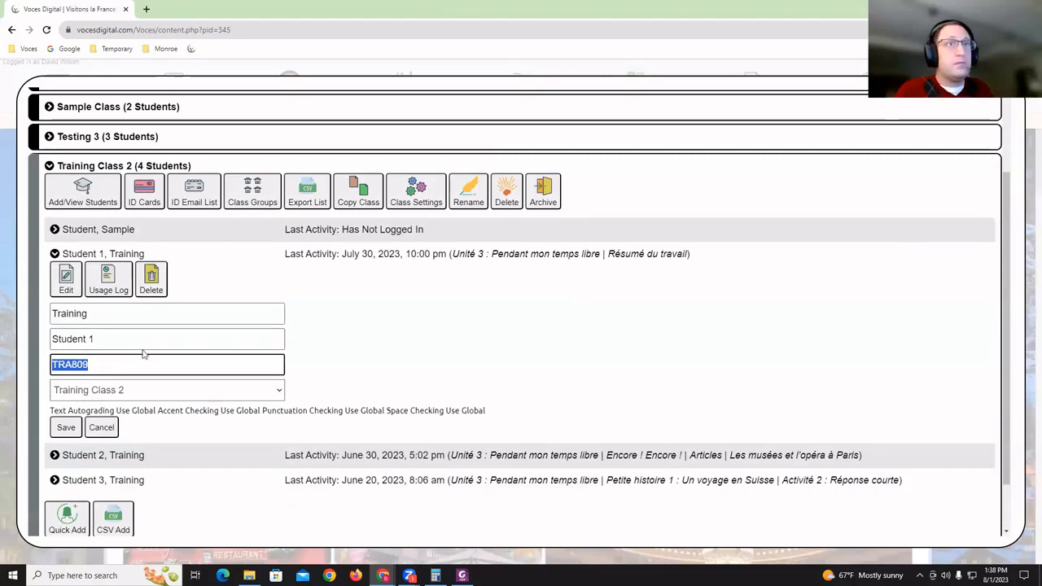
Log out of the teacher account and log back in as the training student by entering the student's user ID
left_click(981, 111)
left_click(973, 166)
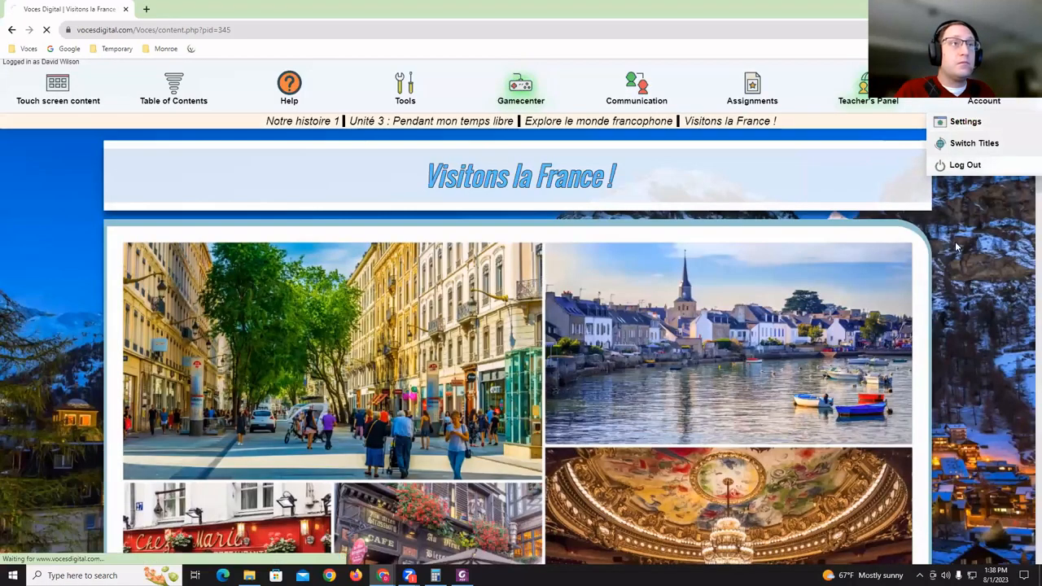
left_click(1005, 102)
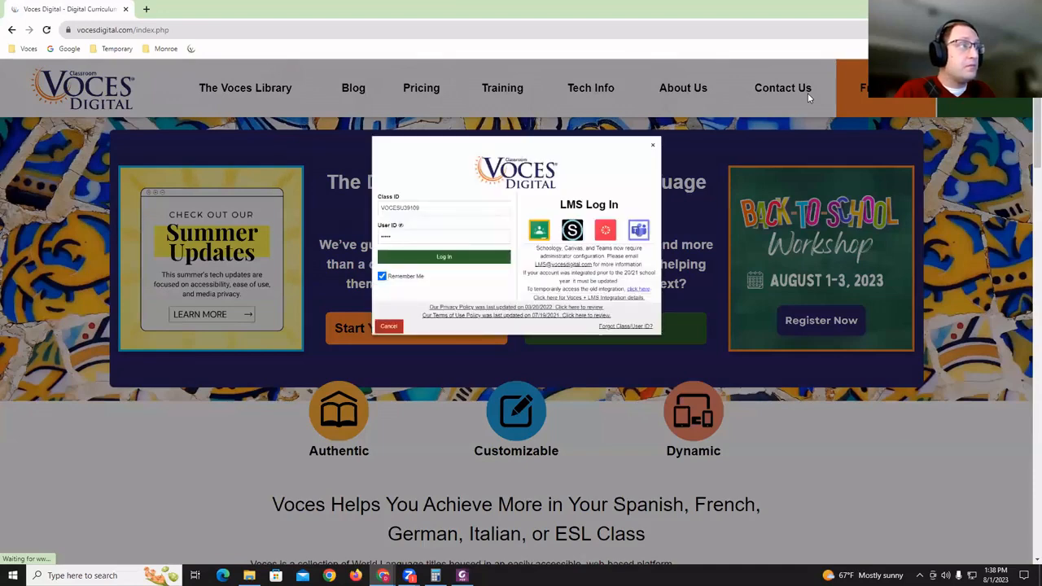
left_click(370, 230)
type("•••••")
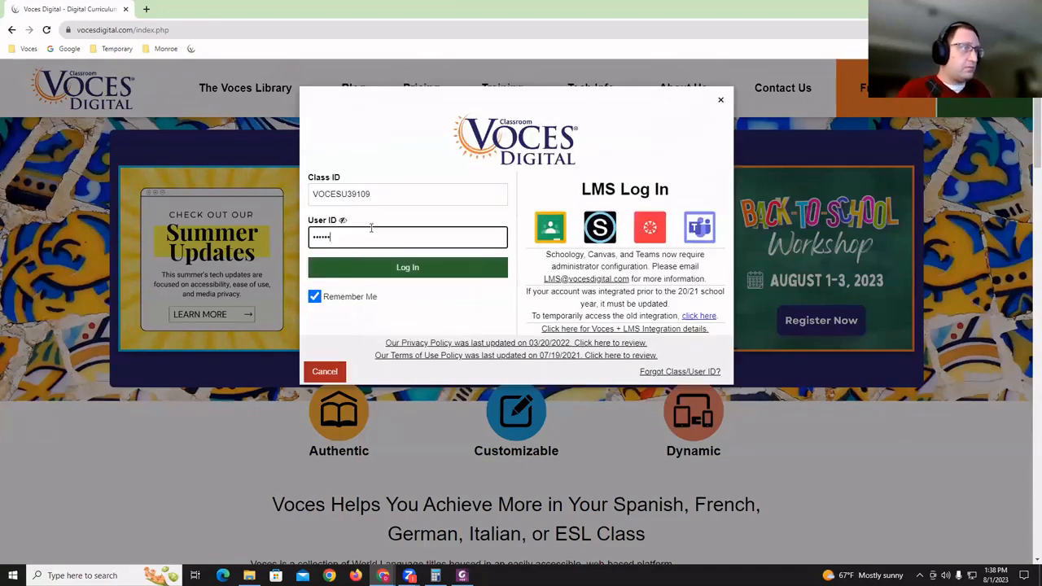
left_click(391, 277)
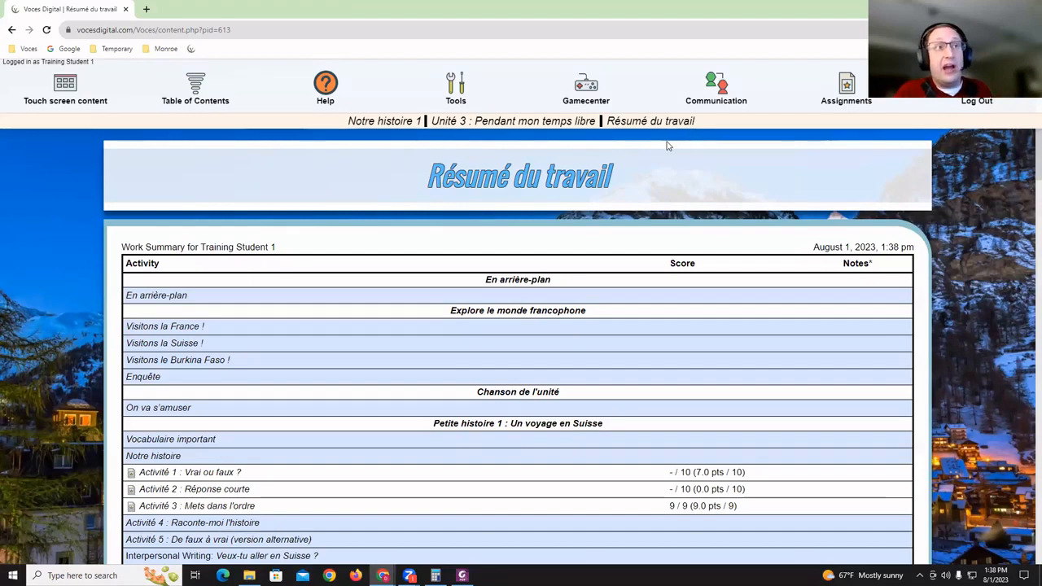
Check where Résumé du travail sits in the table of contents and examine the student's work summary for Unité 3
left_click(191, 93)
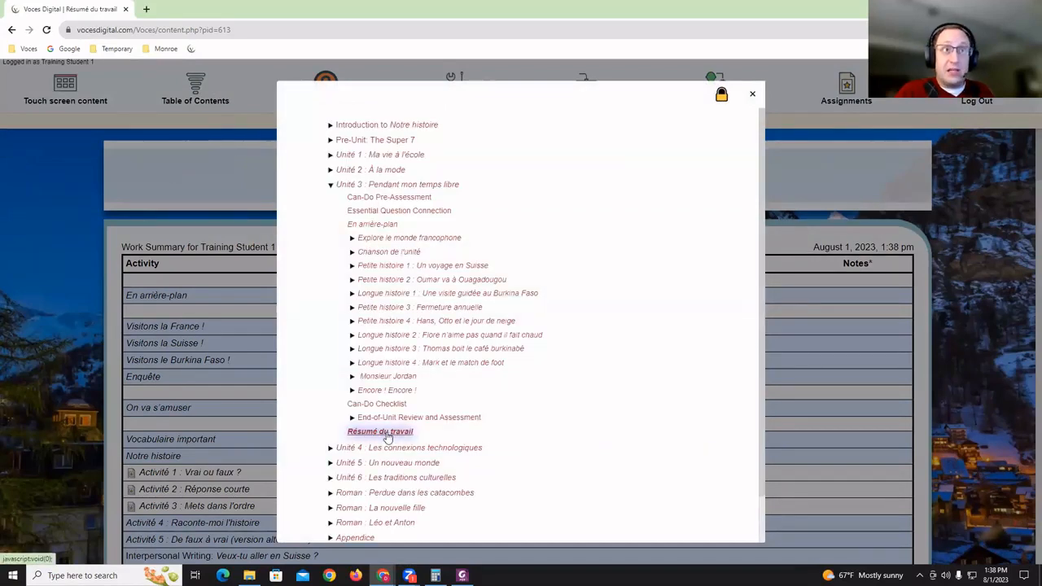
left_click(752, 93)
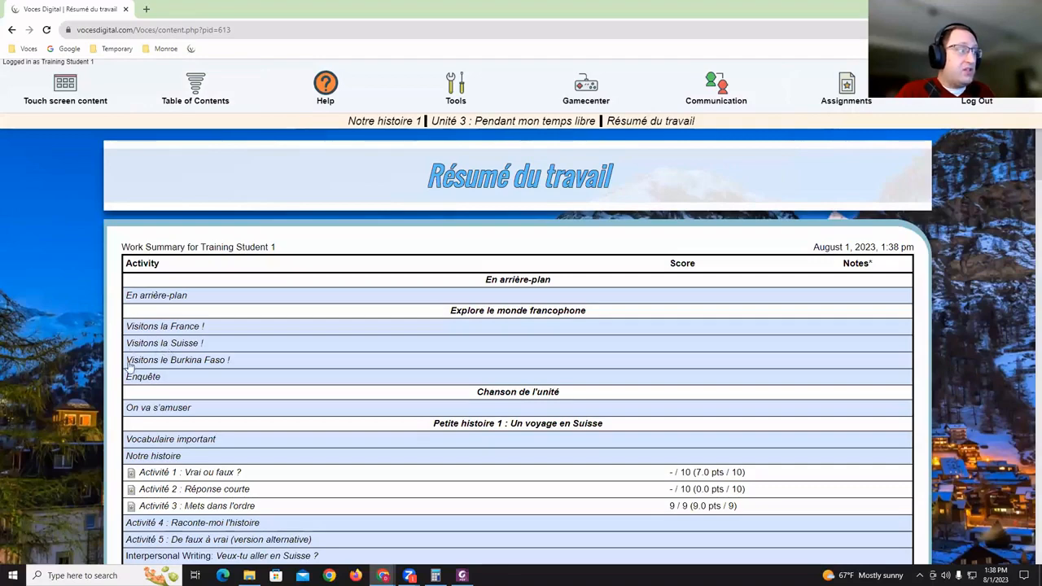
scroll(147, 374, "down", 2)
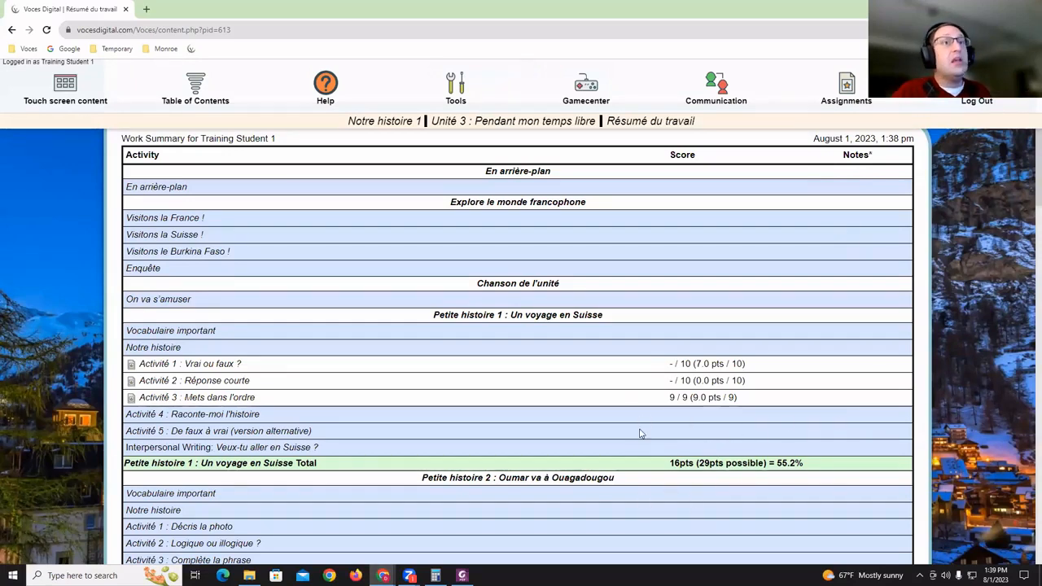
scroll(627, 472, "down", 1)
scroll(623, 470, "down", 14)
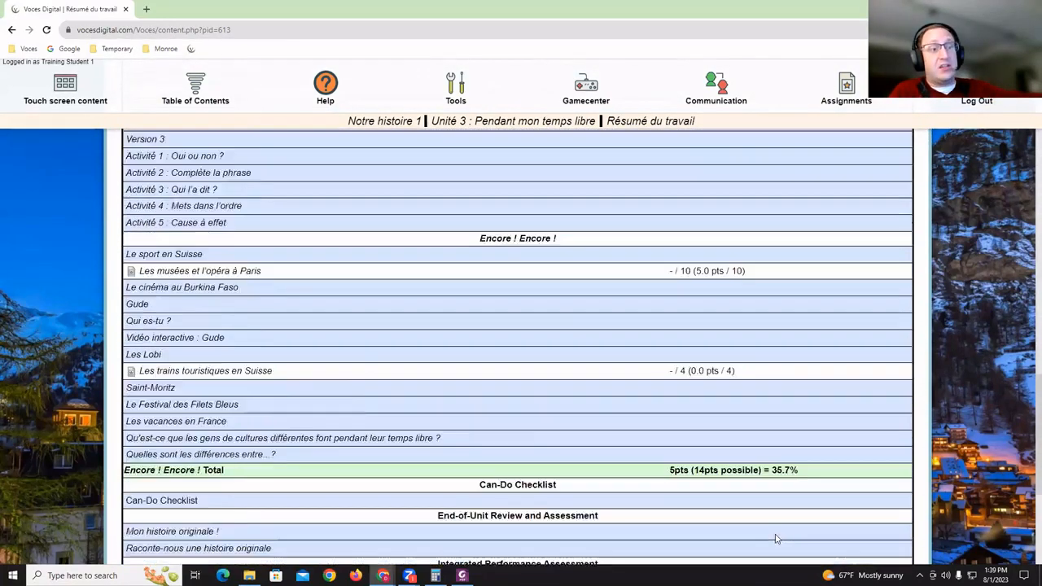
Check the end of the work summary and review the student's marked answers for Activité 3 : Mets dans l'ordre through the assignments list
scroll(777, 540, "down", 5)
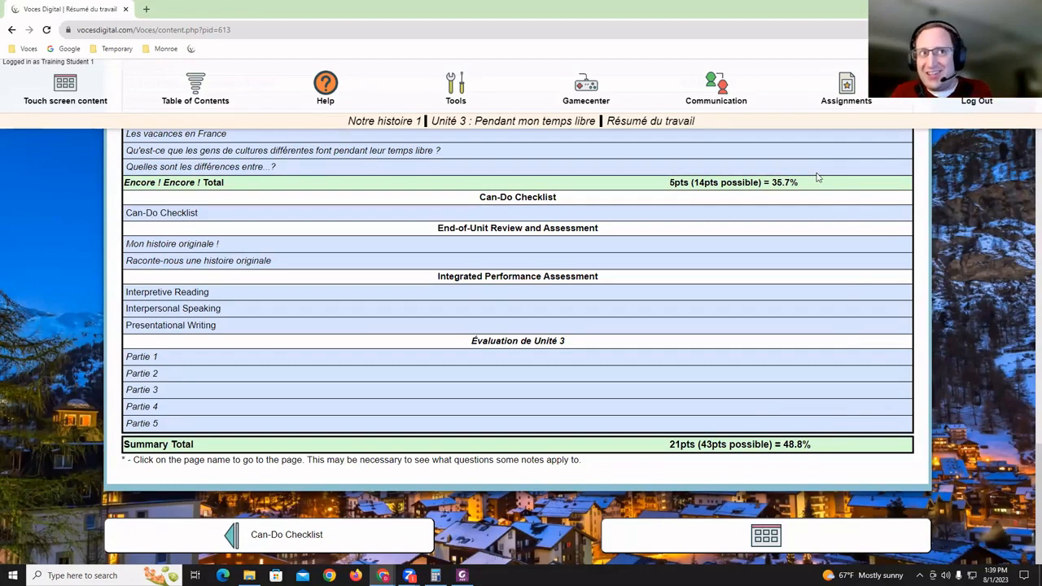
left_click(851, 93)
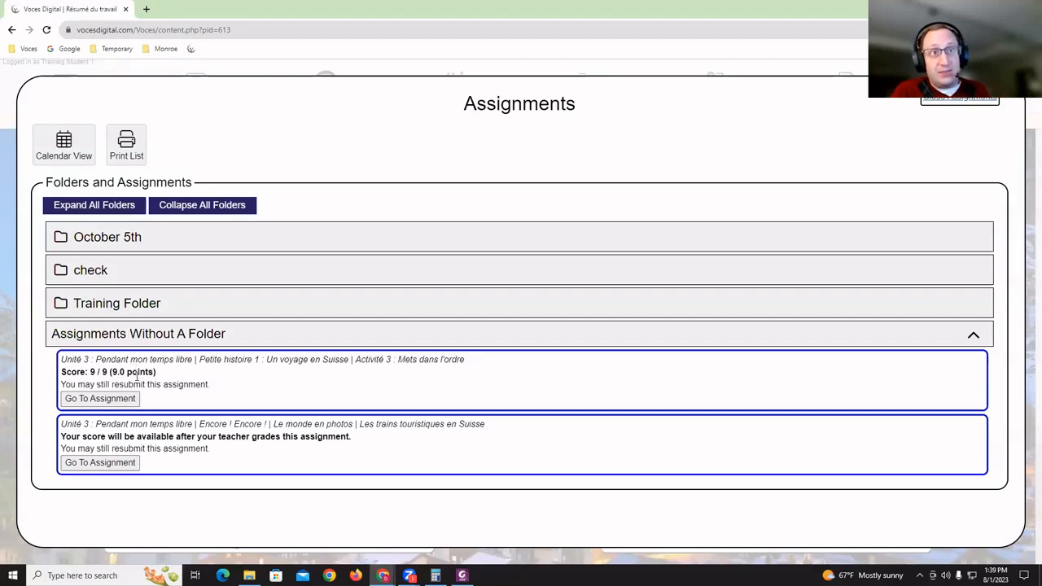
left_click(100, 399)
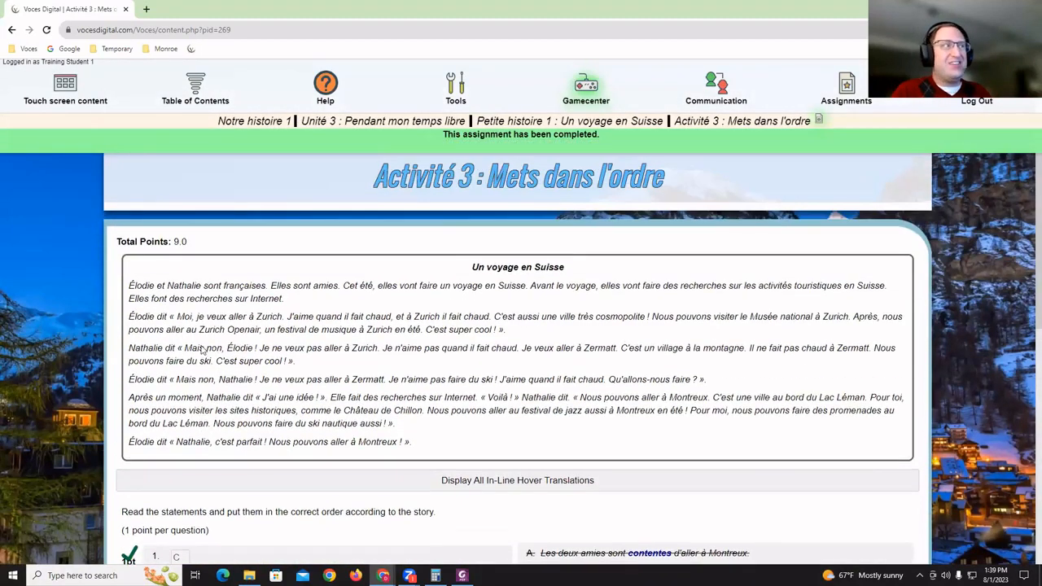
scroll(158, 195, "down", 5)
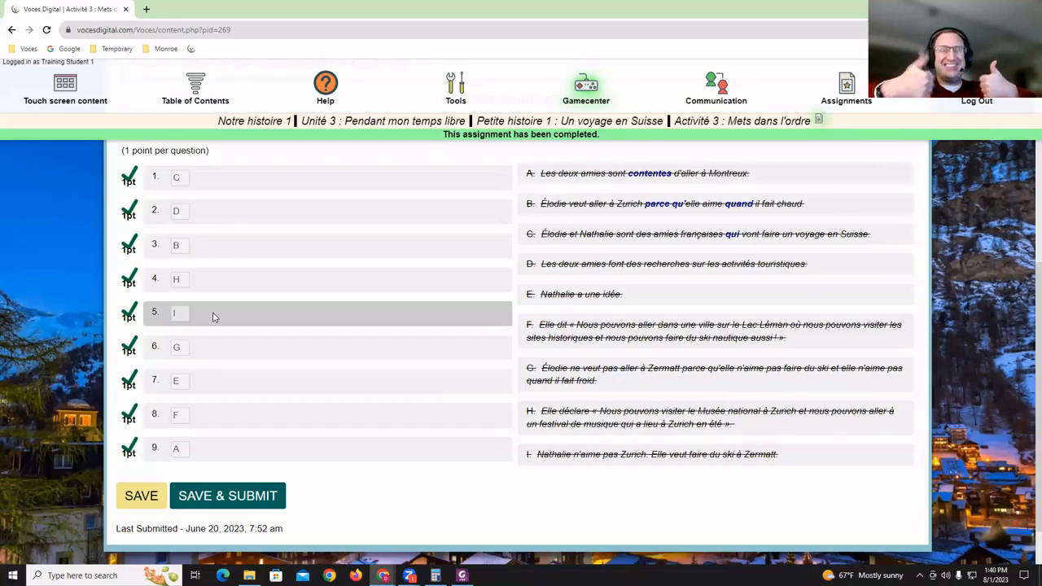
scroll(121, 366, "up", 5)
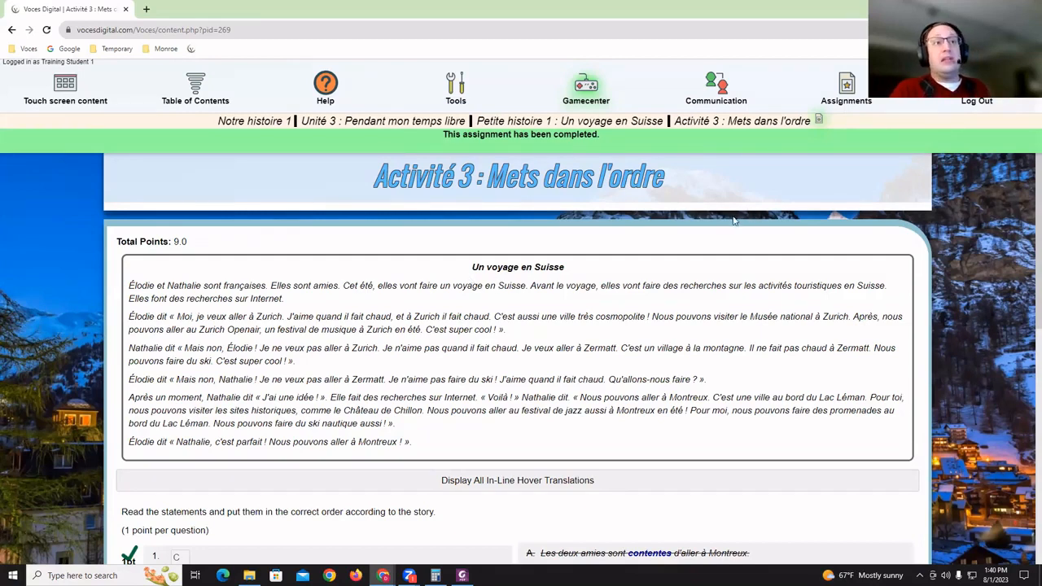
Check the student's mail inbox, and review Activité 1 : Vrai ou faux ? through the Unité 3 Résumé du travail
mouse_move(713, 104)
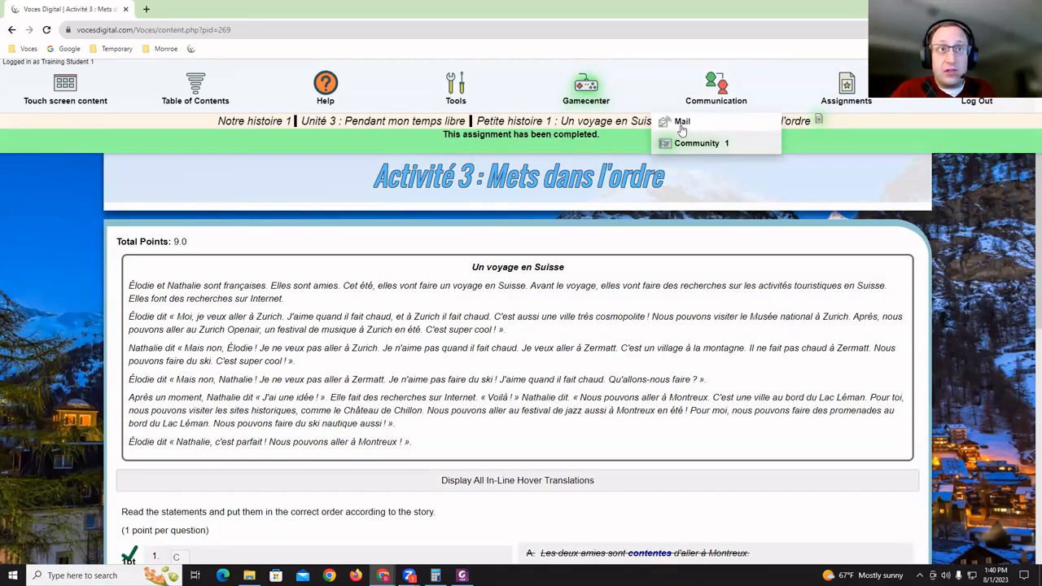
left_click(682, 126)
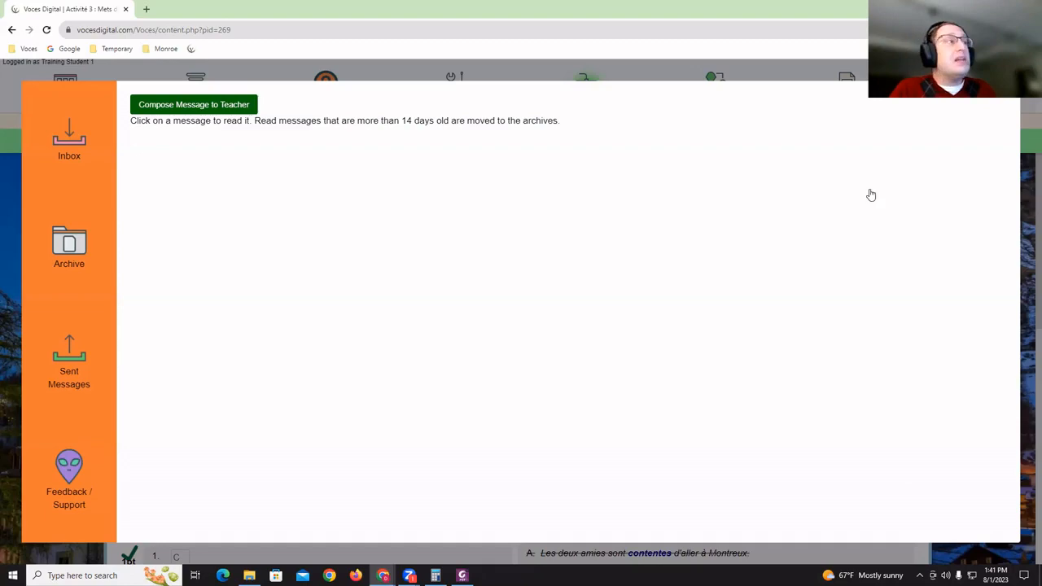
left_click(199, 79)
left_click(370, 431)
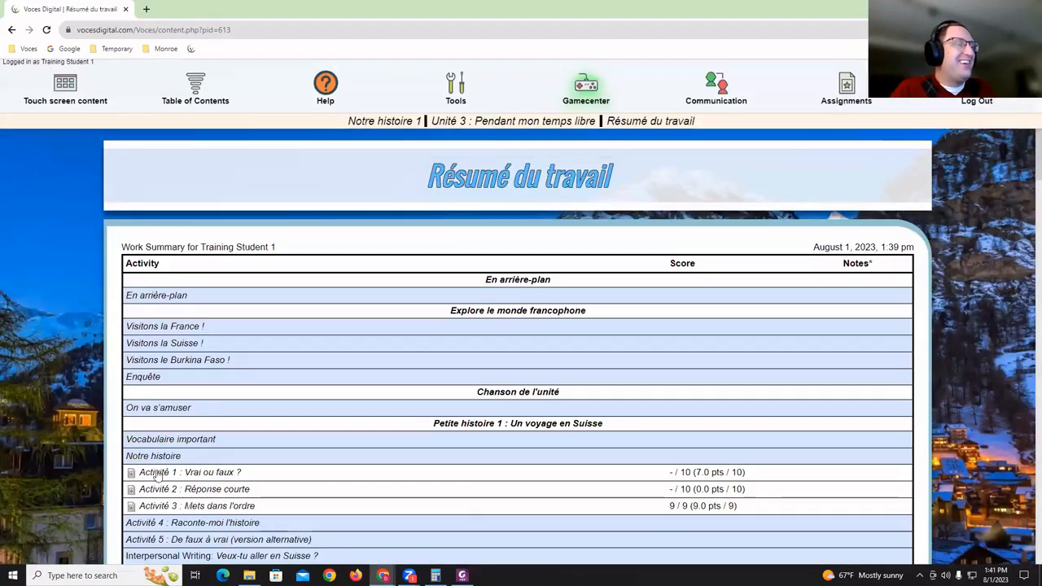
left_click(185, 473)
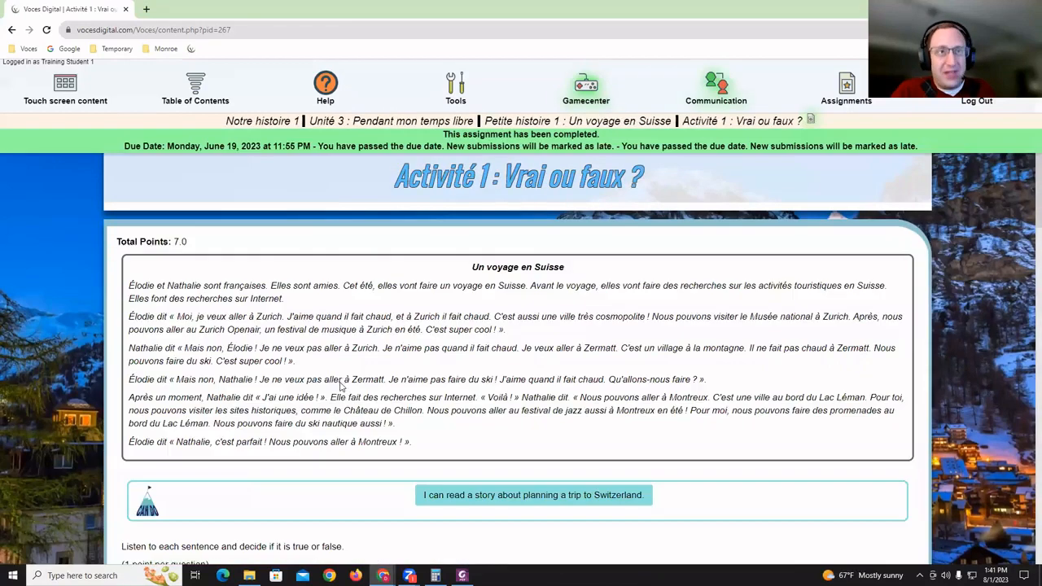
scroll(338, 386, "down", 3)
scroll(264, 209, "up", 2)
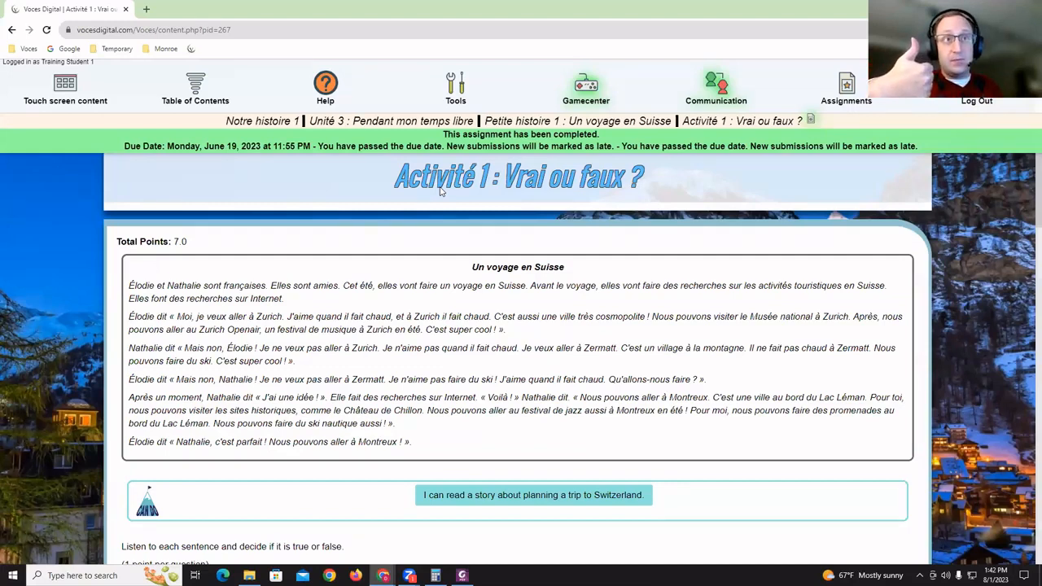
Log out of the student account, log back in as the teacher through Google Classroom with access allowed, and open Nuestra historia 1
mouse_move(440, 192)
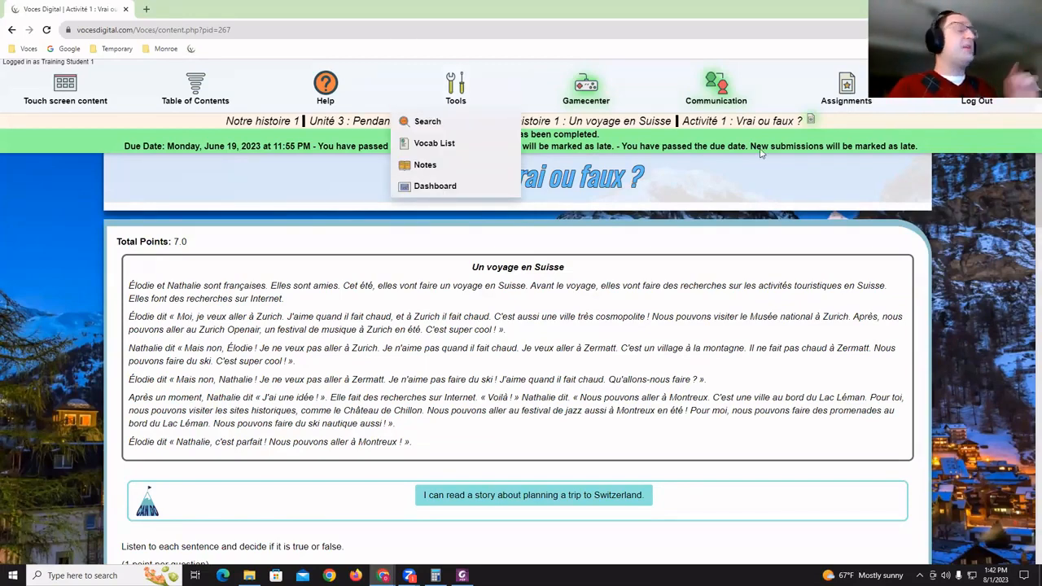
left_click(961, 100)
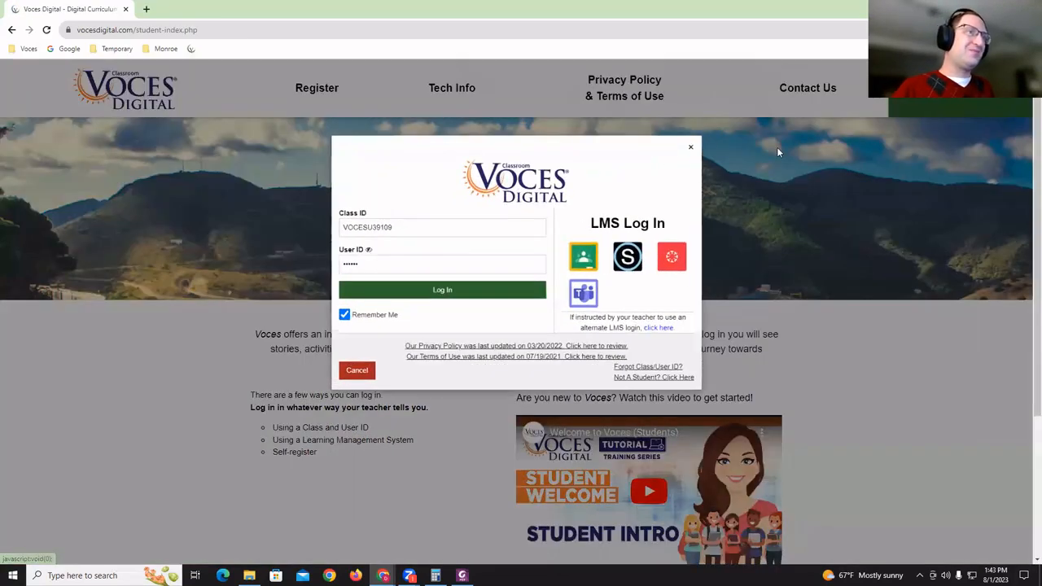
left_click(591, 256)
left_click(270, 188)
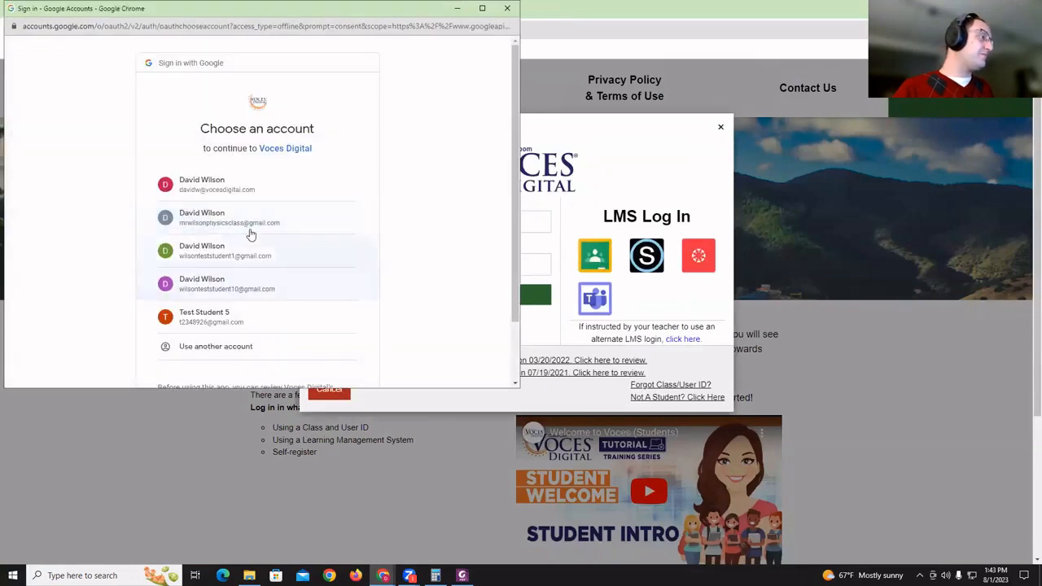
left_click(251, 227)
scroll(251, 231, "down", 5)
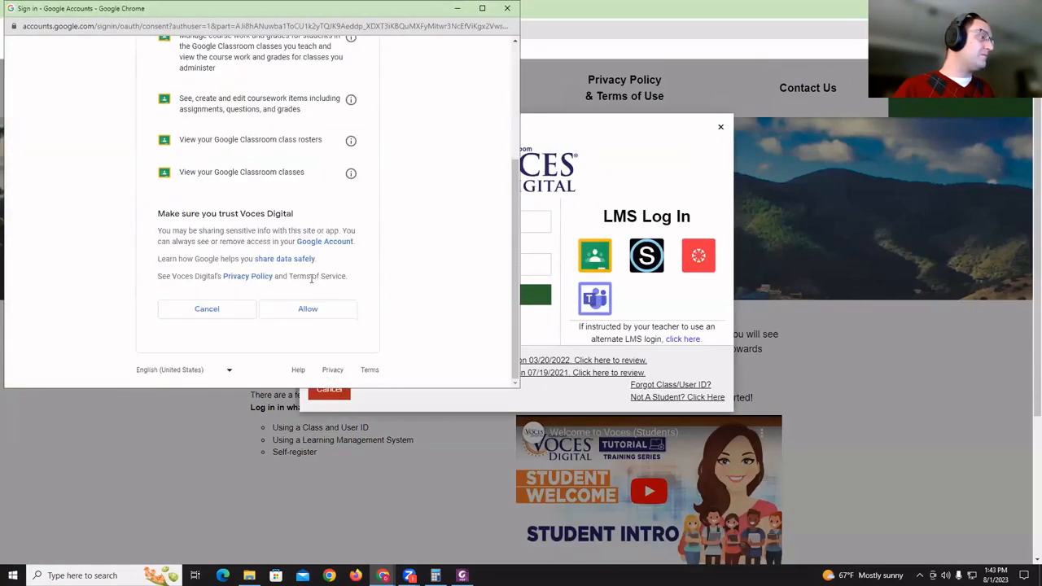
left_click(309, 306)
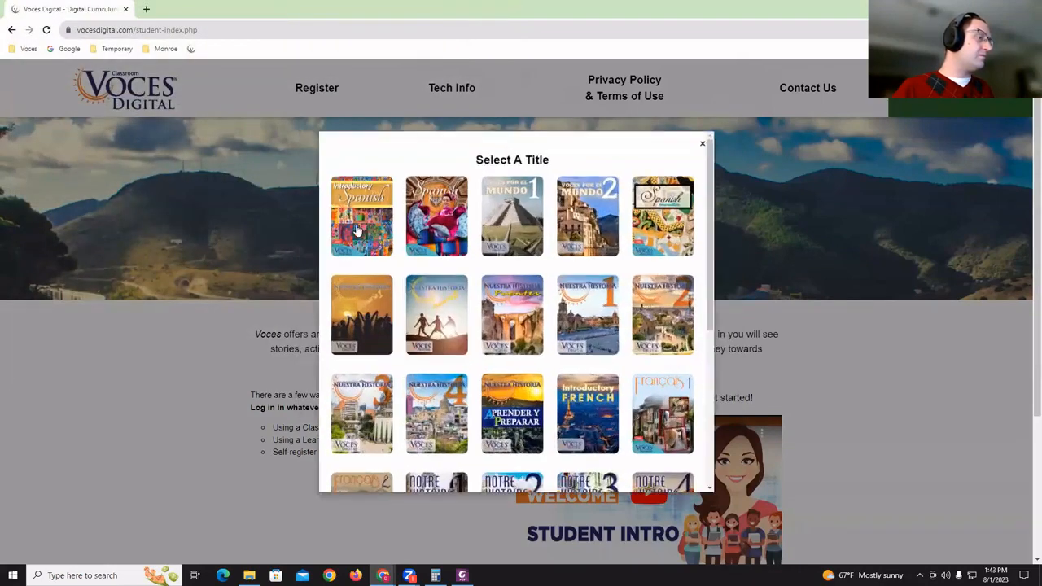
left_click(600, 313)
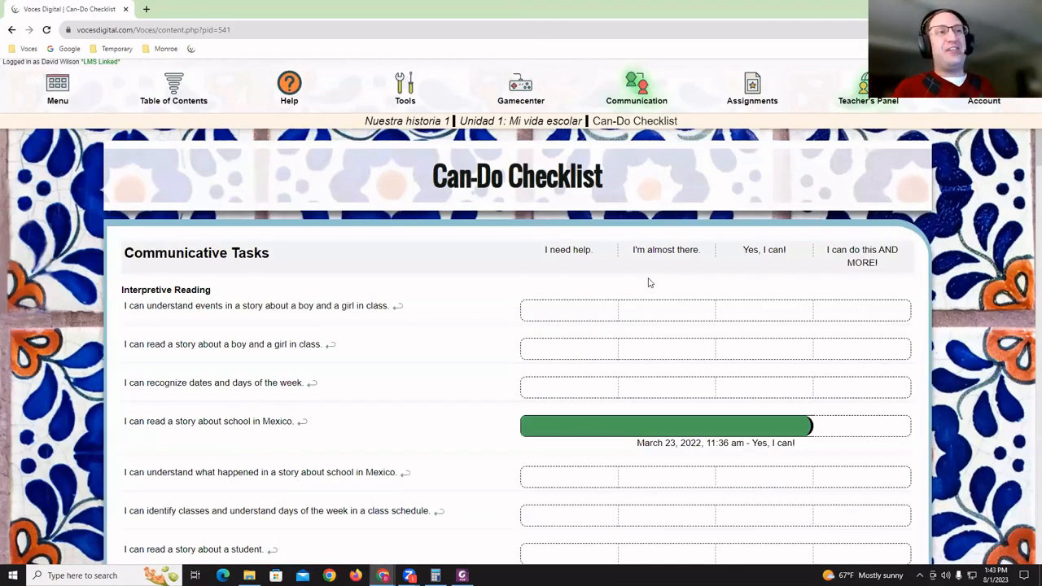
Open Class & Student Management and request archiving of Training Class 1
left_click(853, 81)
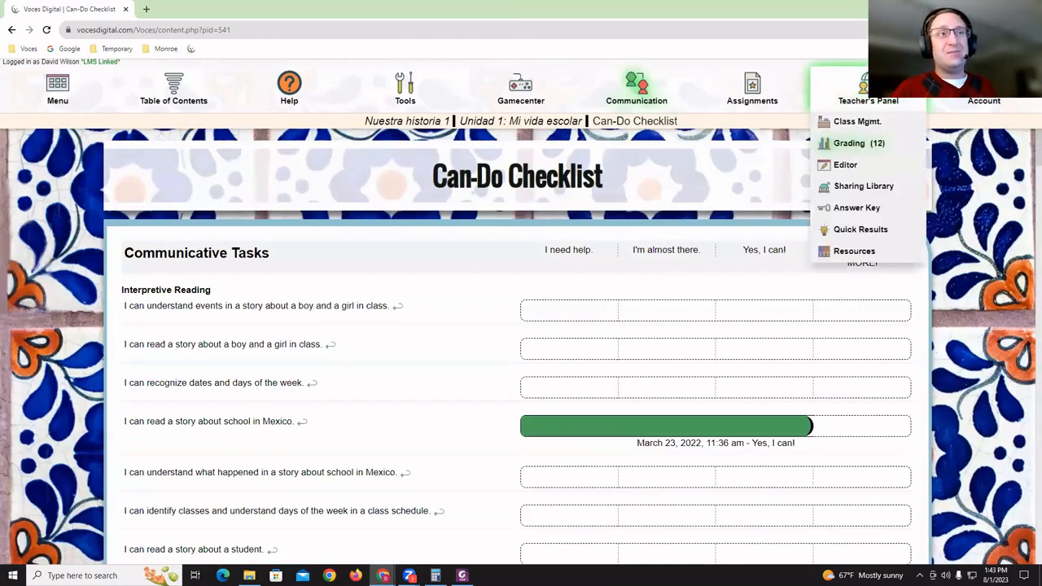
left_click(863, 122)
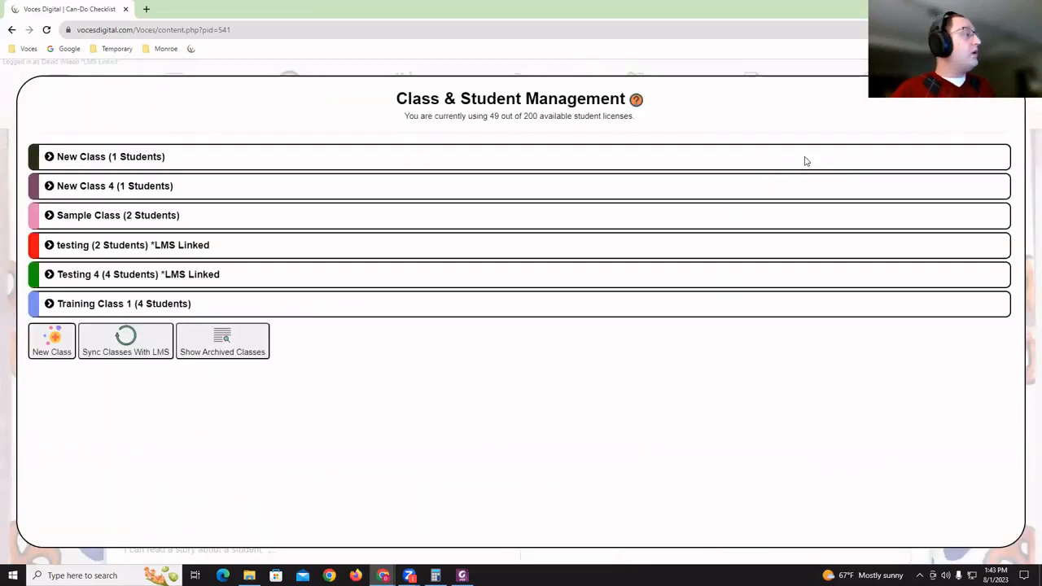
left_click(85, 215)
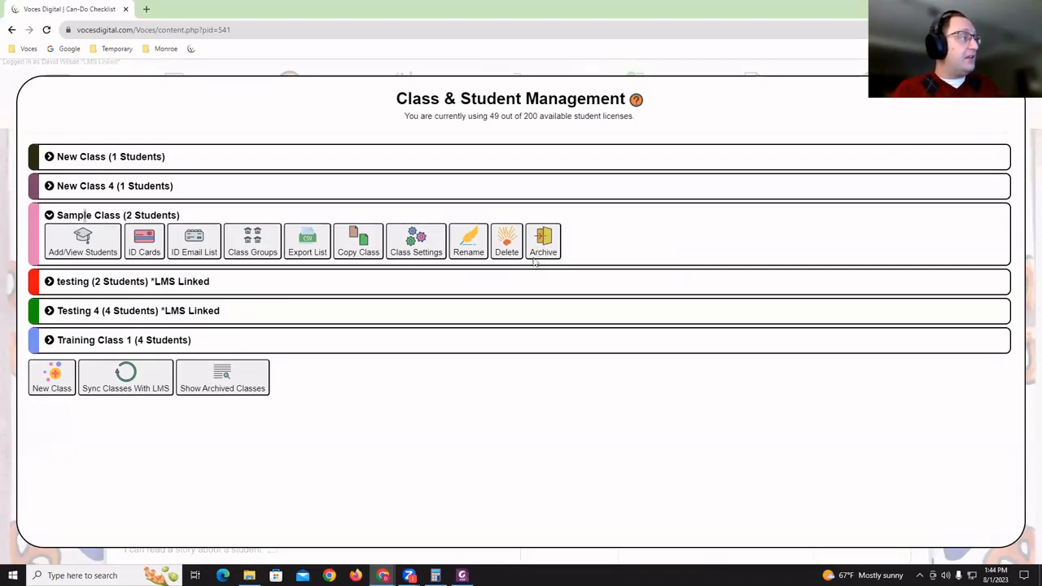
left_click(251, 345)
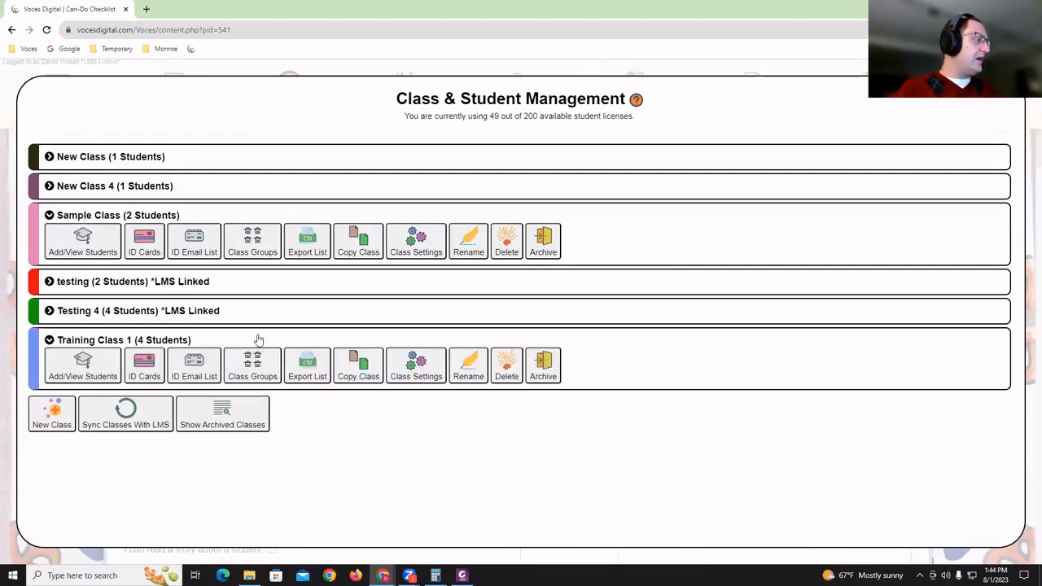
left_click(544, 364)
scroll(388, 388, "down", 1)
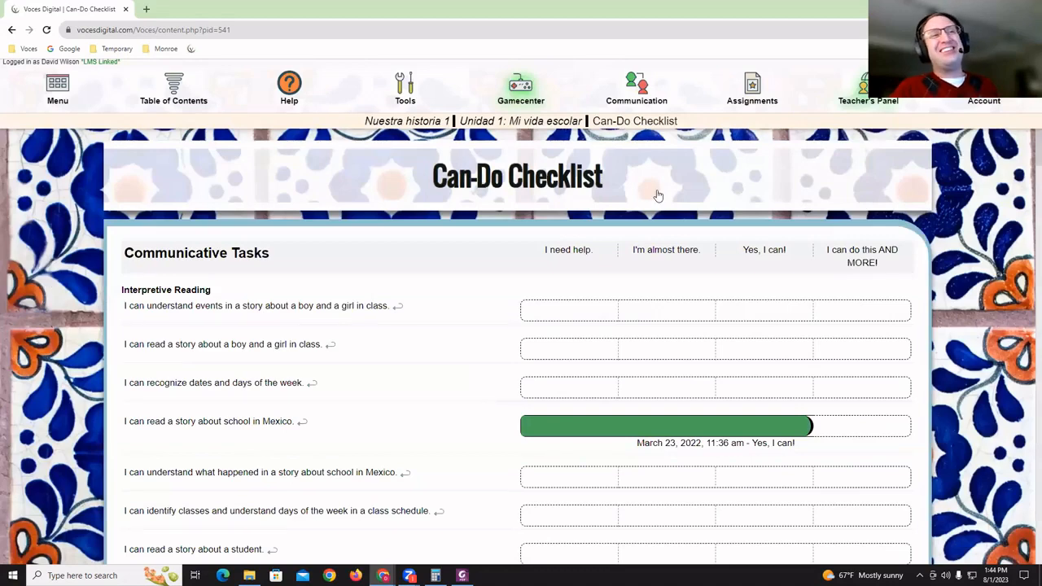
Look up the teacher's user ID in the account settings
left_click(966, 123)
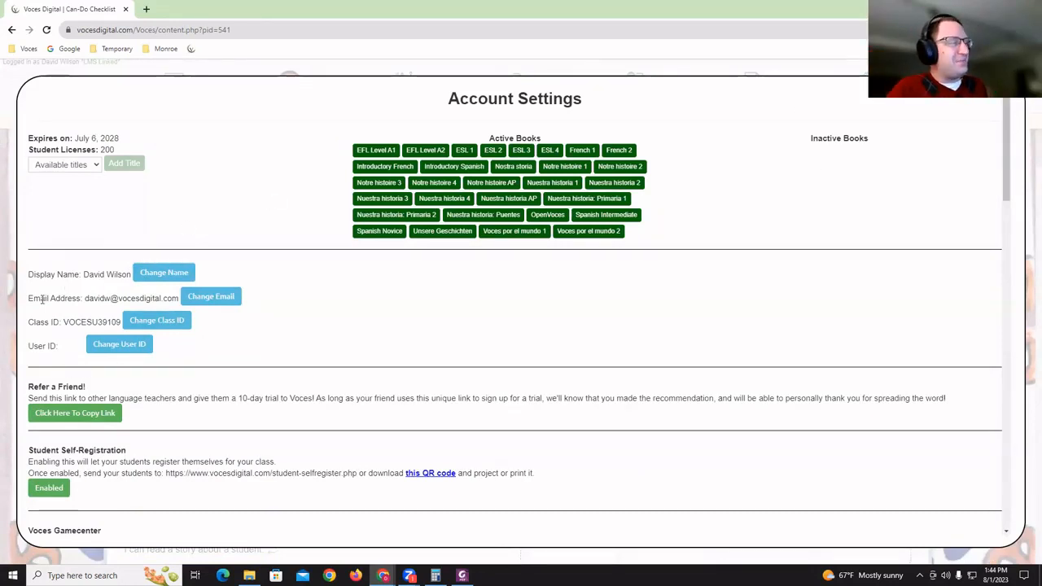
left_click_drag(59, 345, 85, 345)
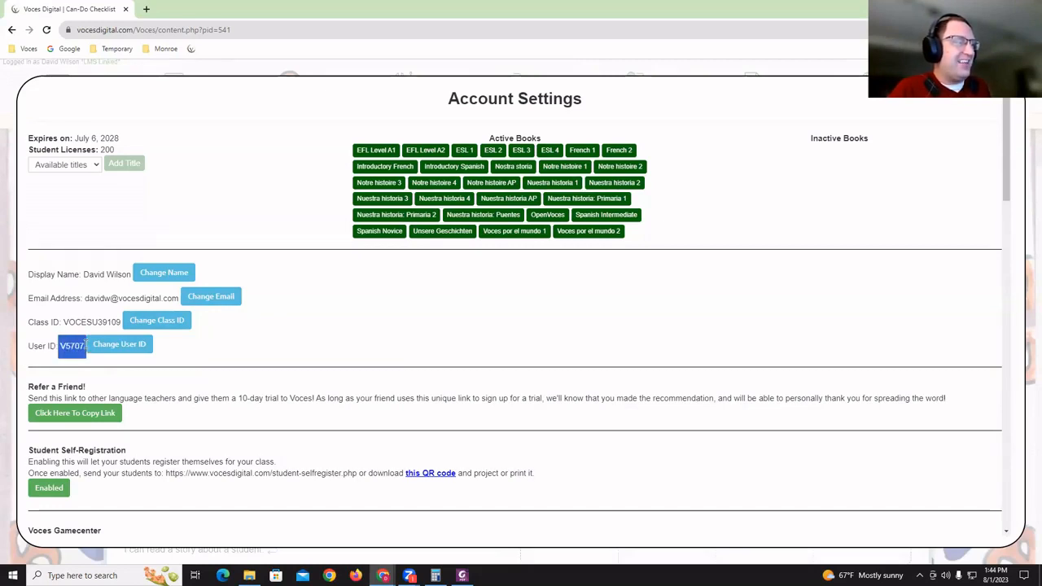
left_click(50, 286)
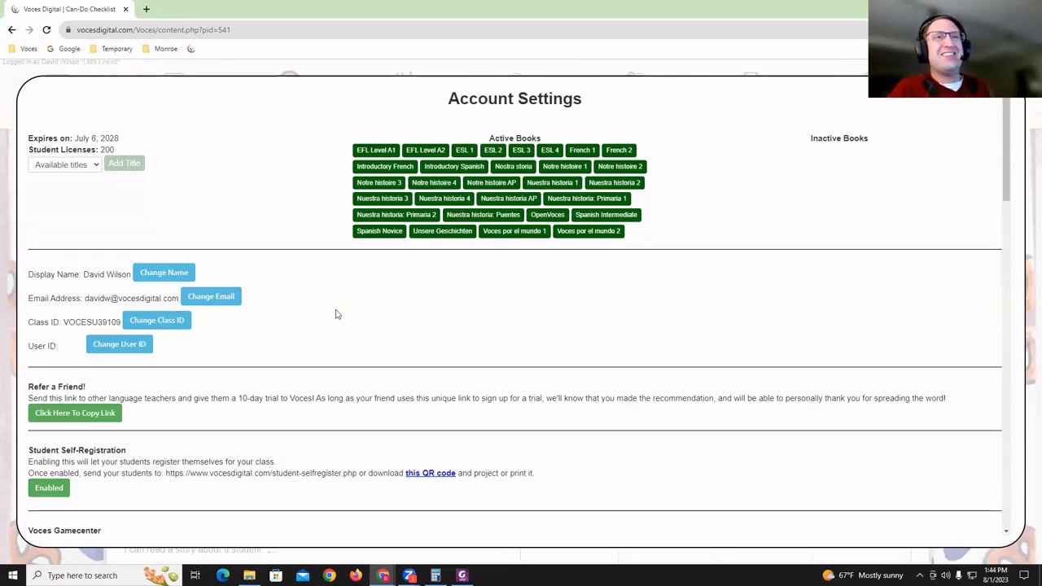
key("Escape")
mouse_move(849, 101)
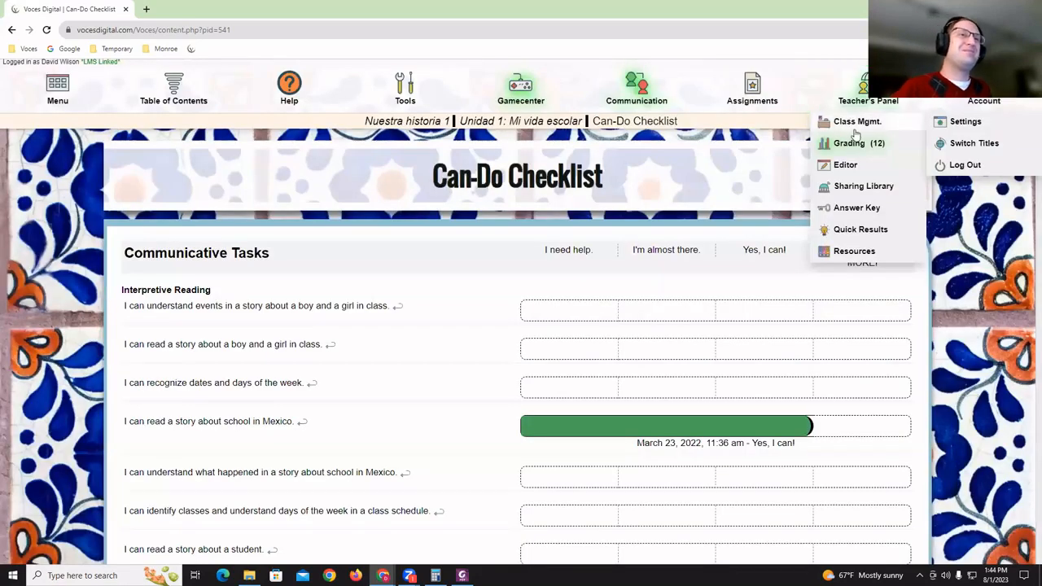
Enter the teacher's user ID in the archive confirmation and archive Training Class 1
left_click(855, 129)
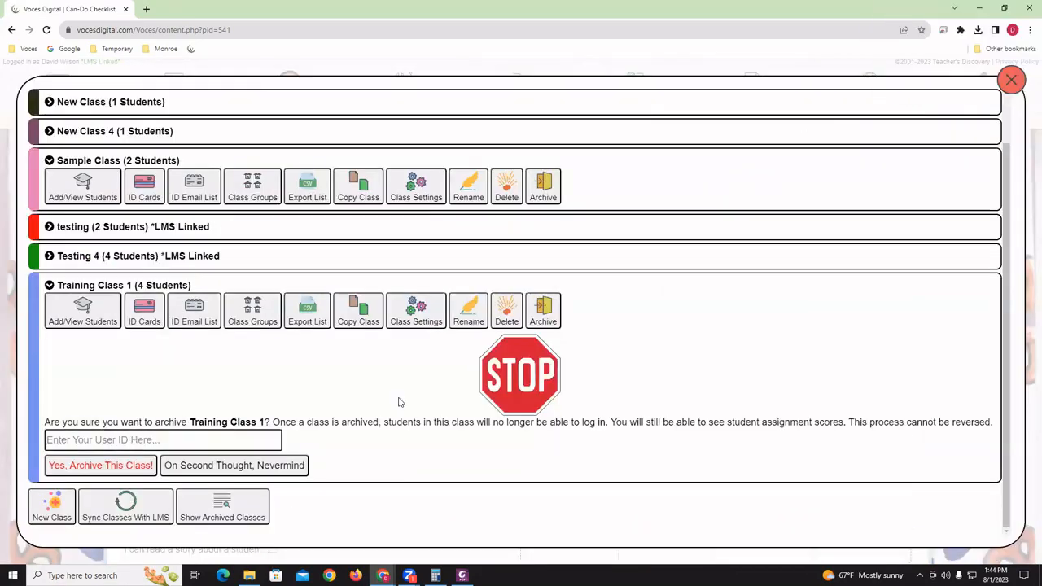
type("0707")
key("BackSpace")
key("BackSpace")
key("BackSpace")
key("BackSpace")
type("V5707")
left_click(111, 469)
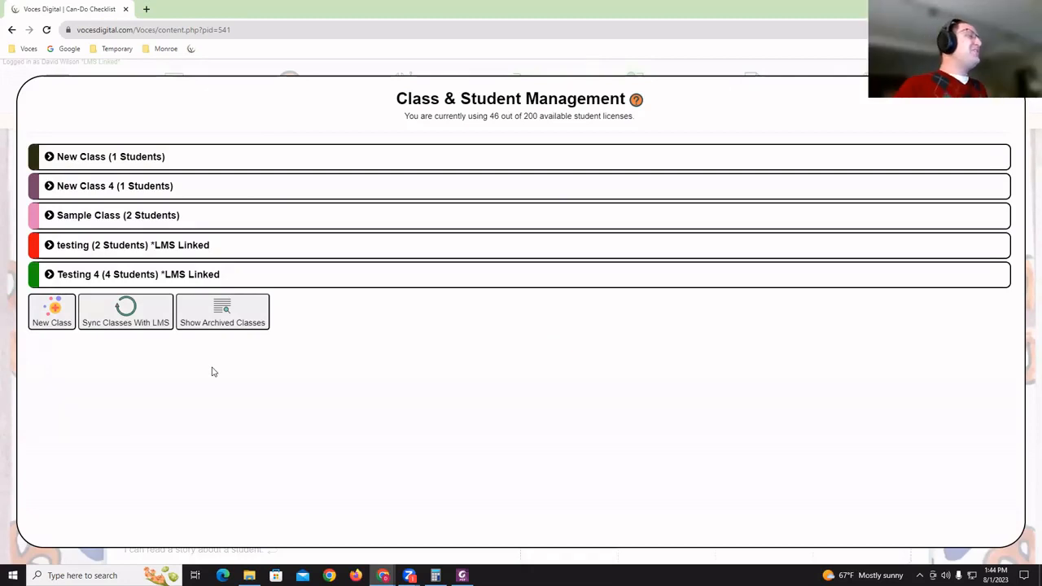
Show the archived classes and check which options remain for Training Class 1
left_click(255, 307)
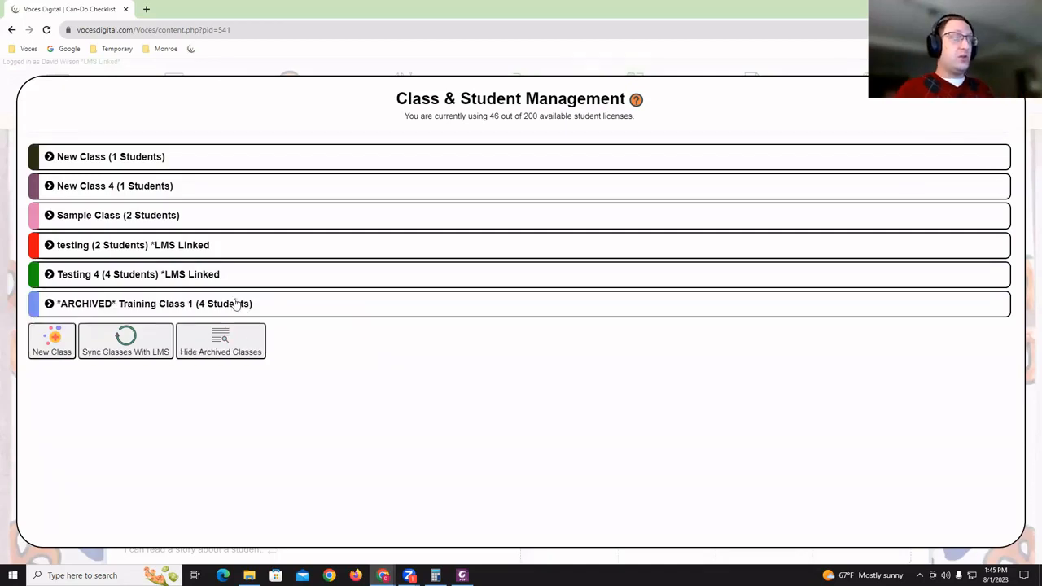
left_click(253, 309)
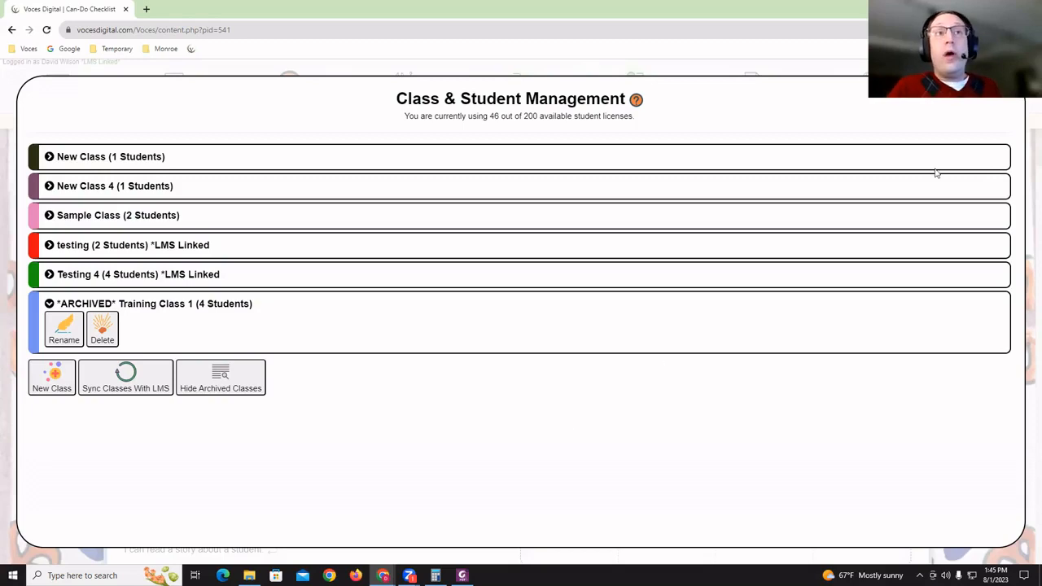
left_click(1004, 86)
Open the Gradebook and select the archived Training Class 1 with the chapter Unidad 3: En mi tiempo libre
mouse_move(834, 88)
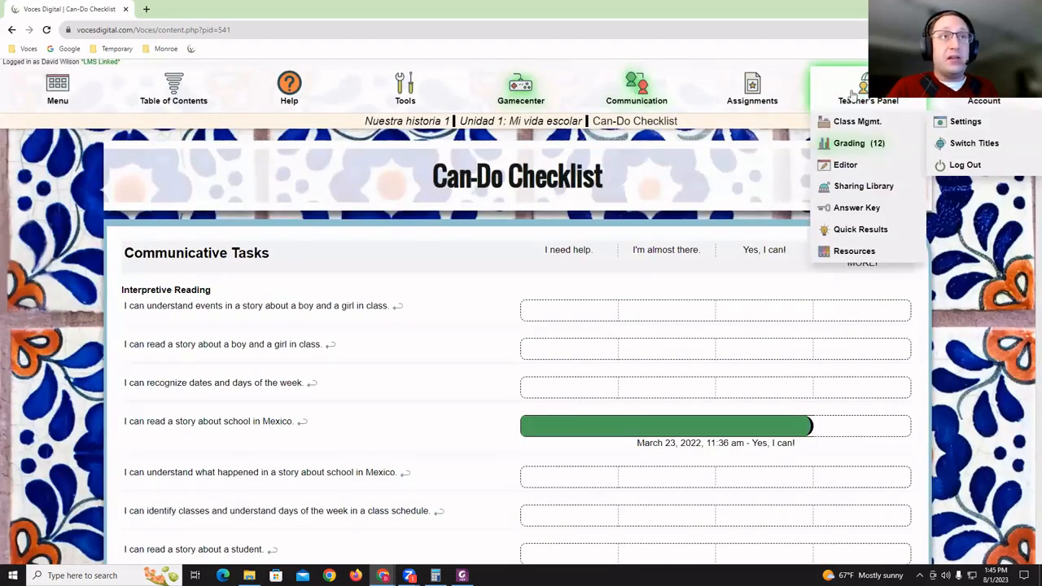
left_click(854, 146)
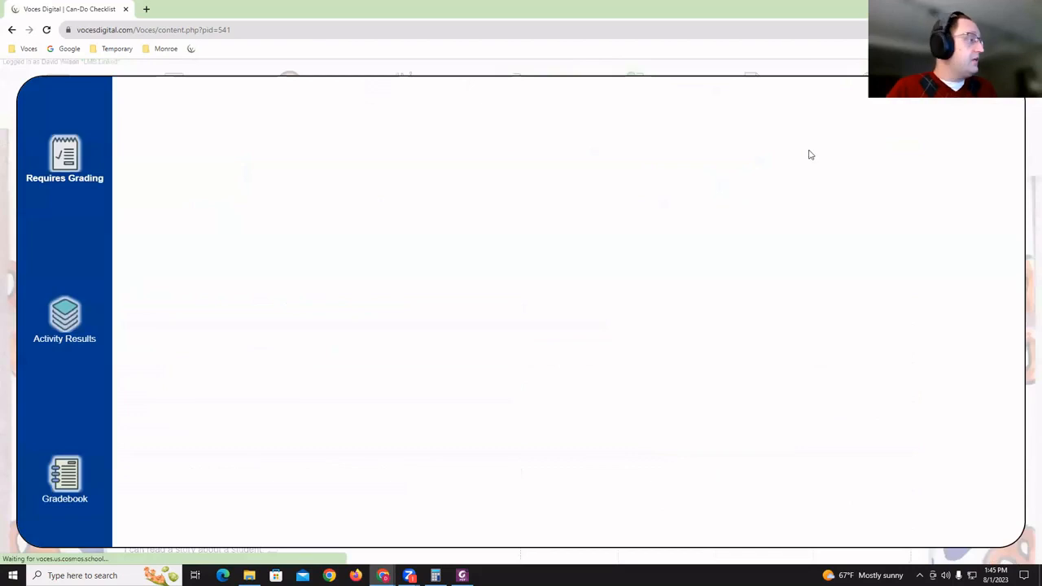
left_click(70, 467)
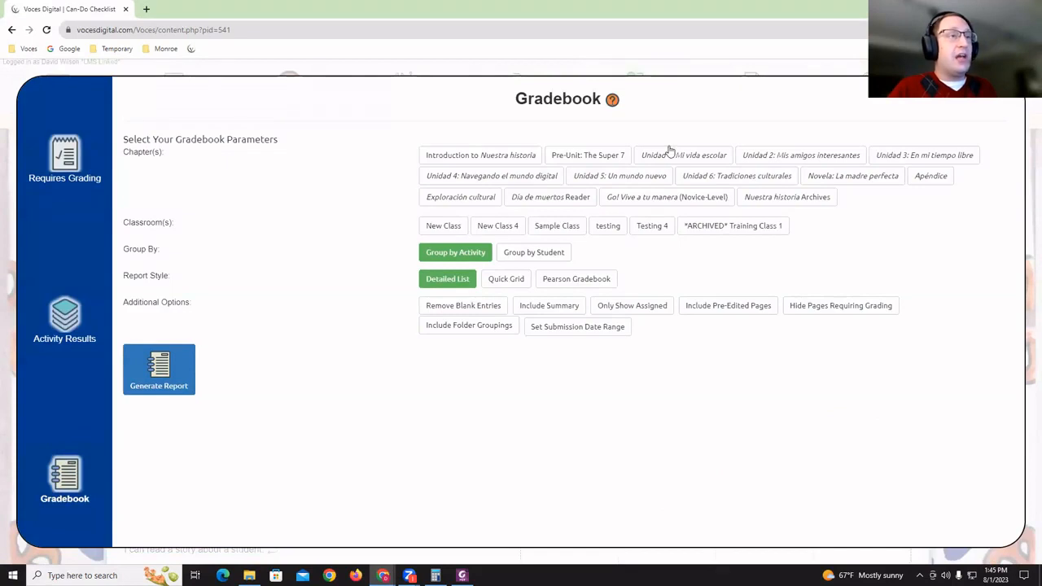
left_click(744, 234)
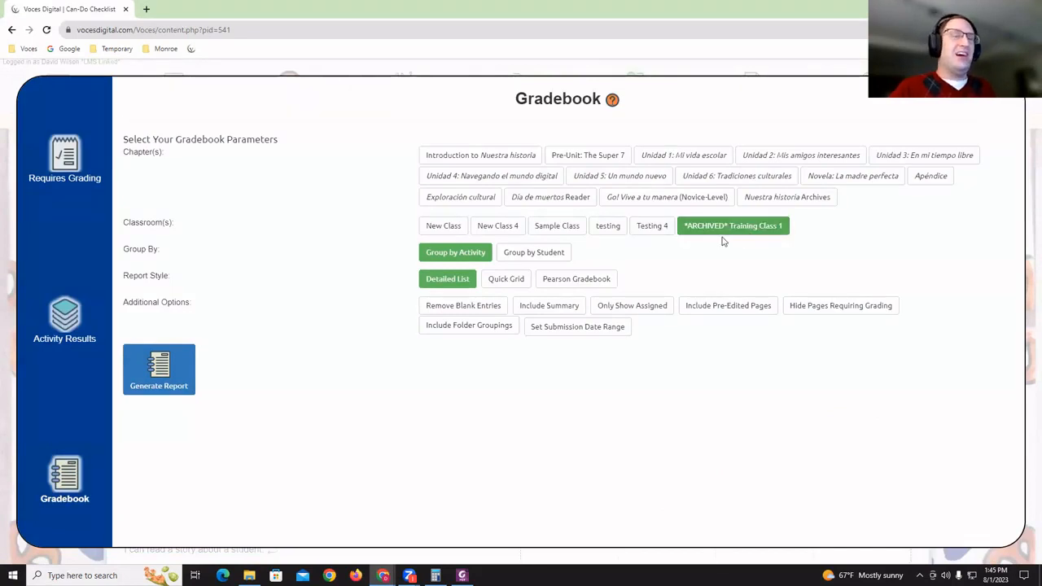
left_click(886, 159)
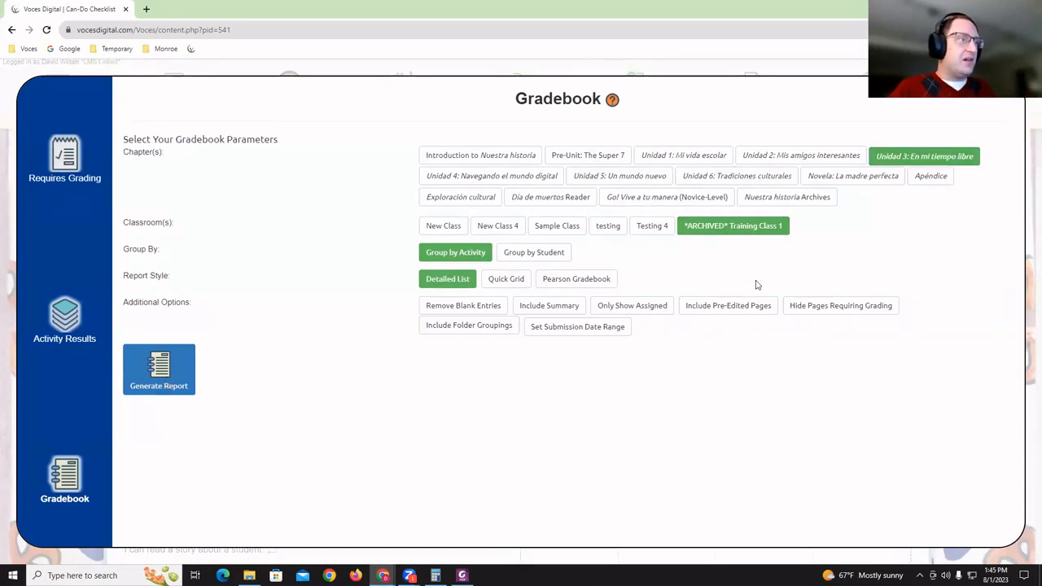
Generate the gradebook report with Include Summary and Only Show Assigned enabled, and review its results
left_click(548, 306)
left_click(632, 306)
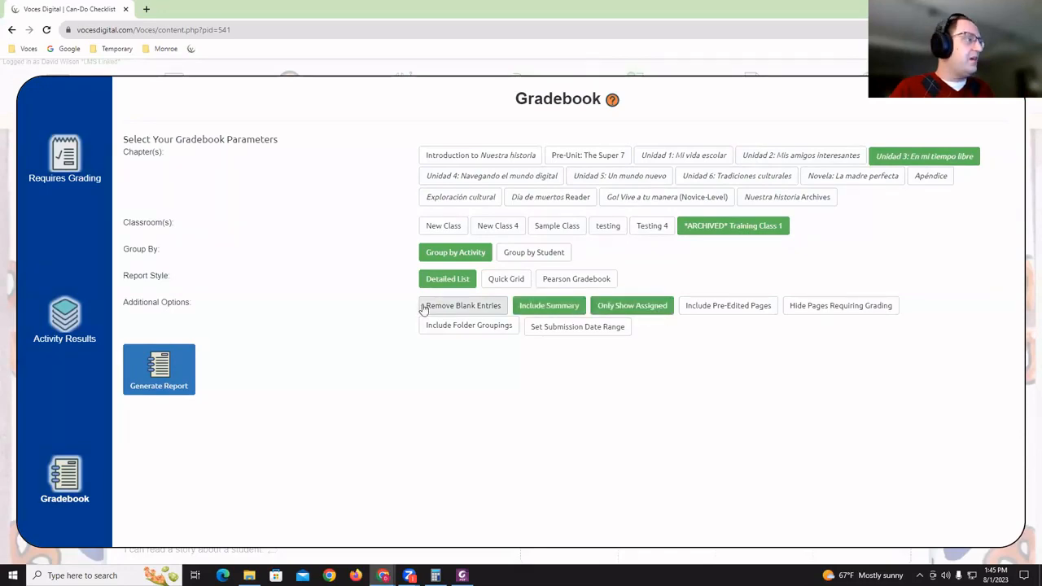
left_click(160, 379)
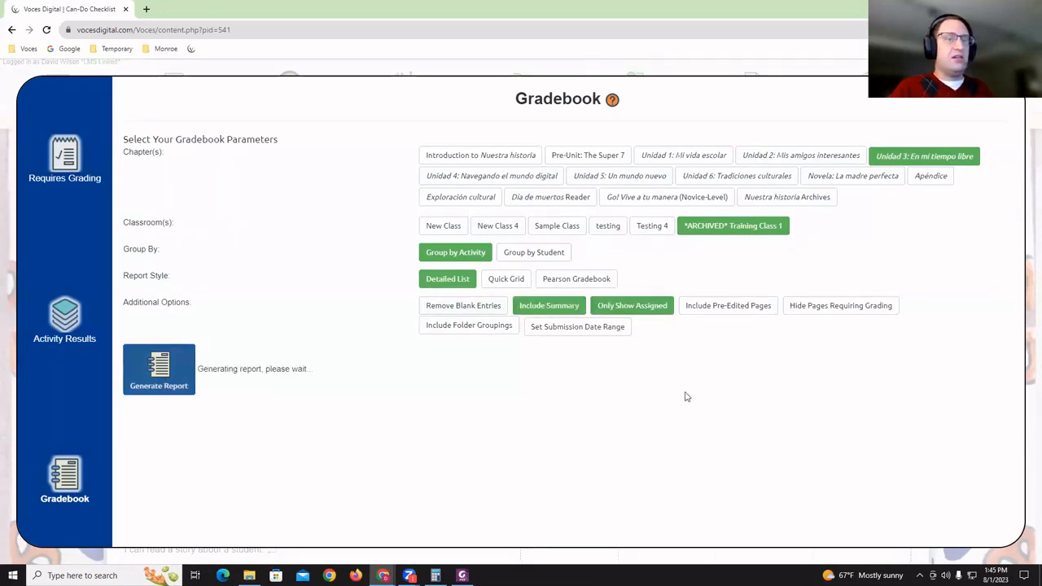
scroll(686, 396, "down", 3)
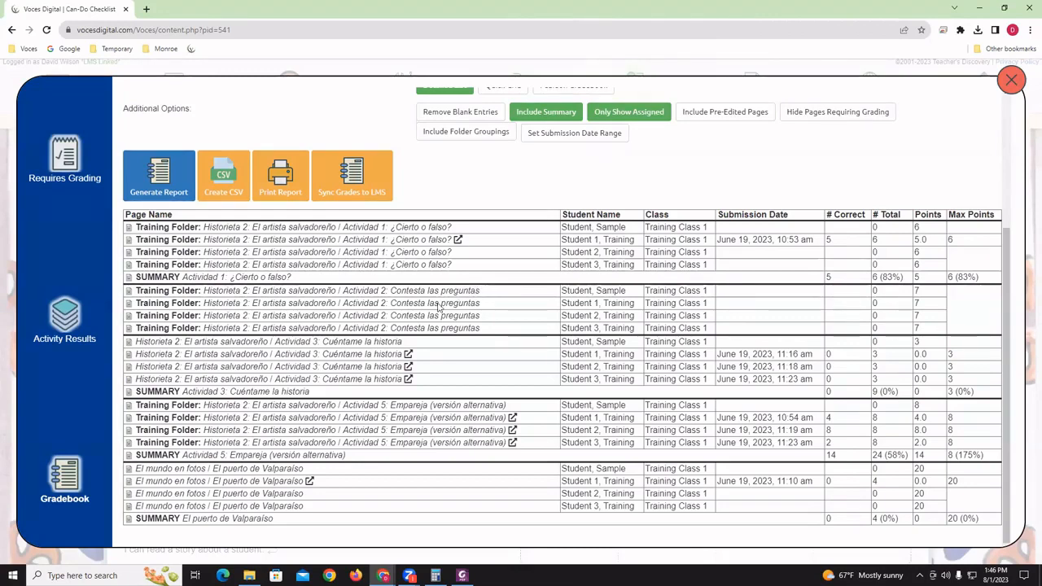
Check which classes Activity Results offers, and close the grading window
left_click(68, 314)
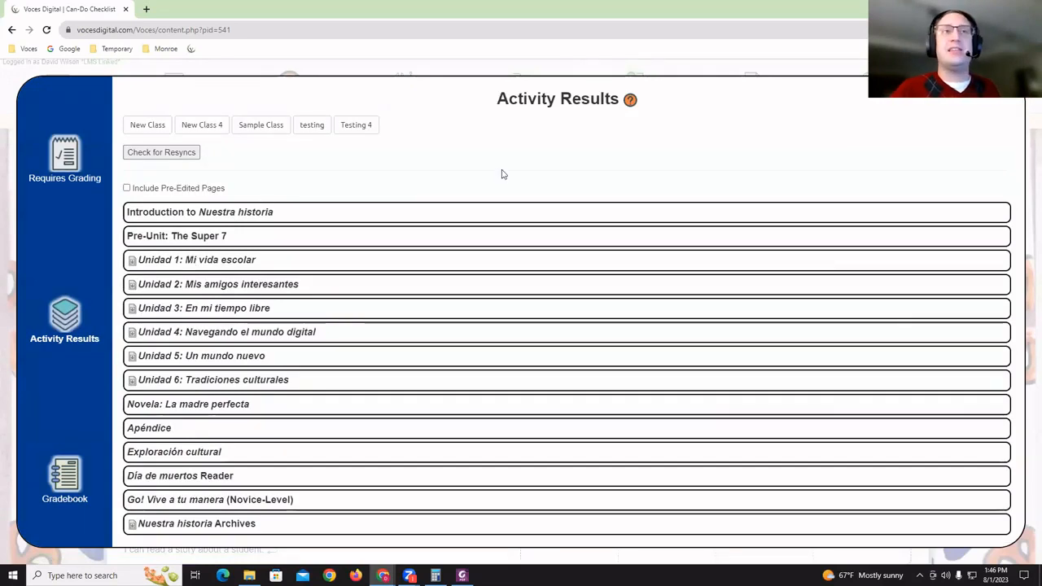
left_click(1007, 91)
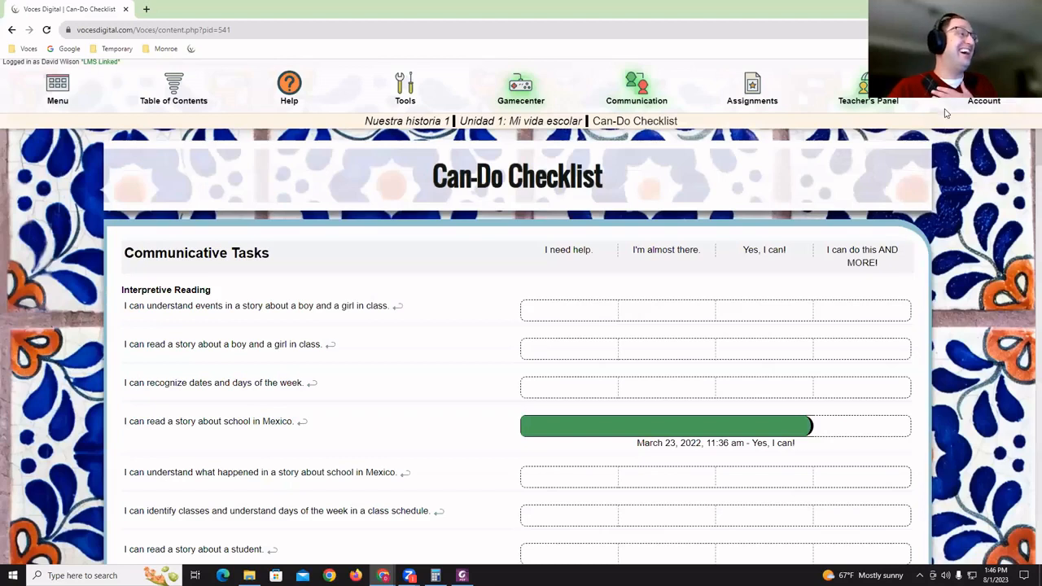
mouse_move(949, 116)
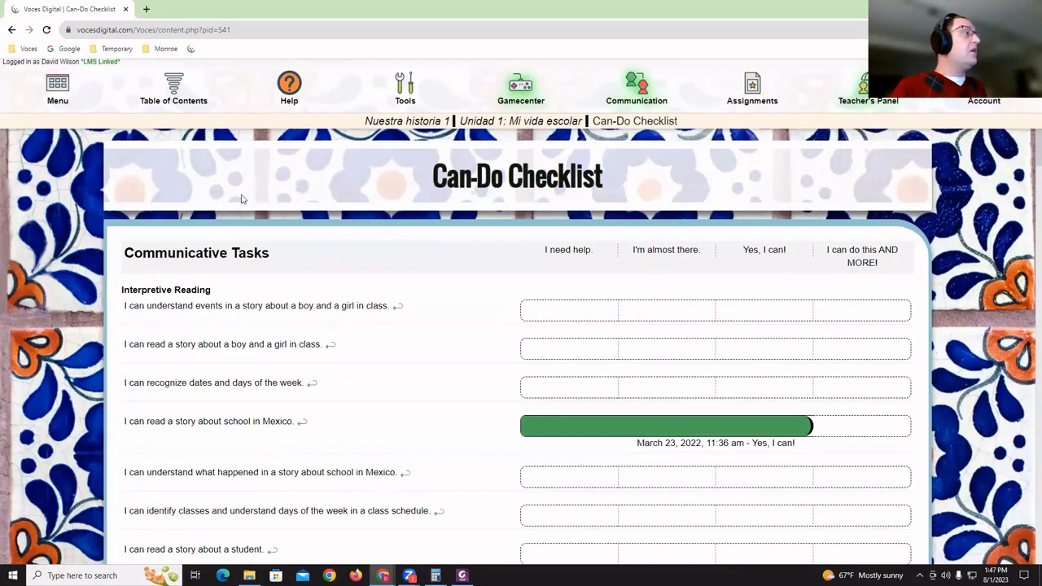
Open Actividad 1: Empareja from Historieta 3: Amigos por teléfono in Unidad 1 and check its submission options
left_click(173, 89)
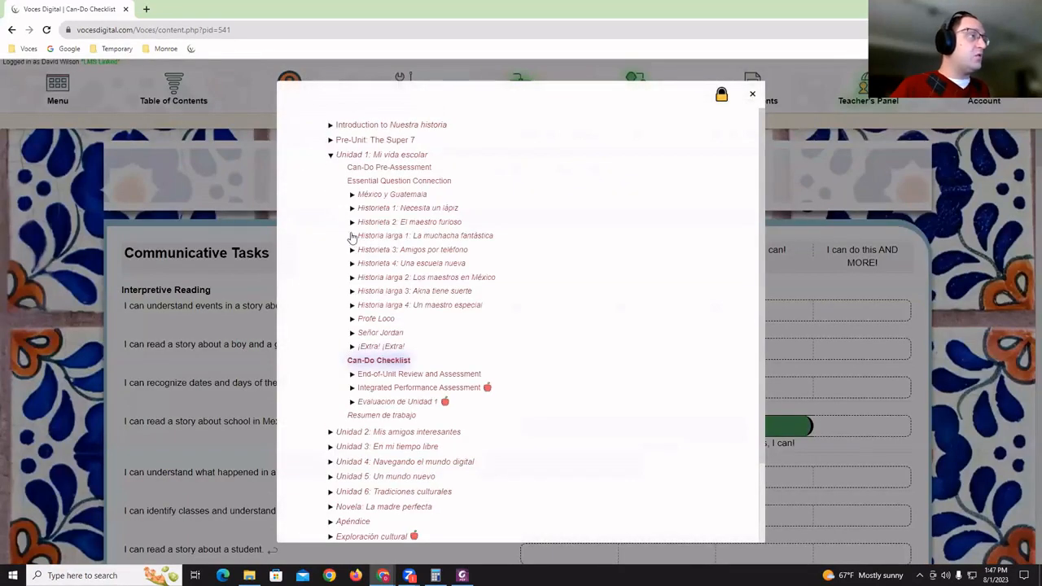
left_click(442, 251)
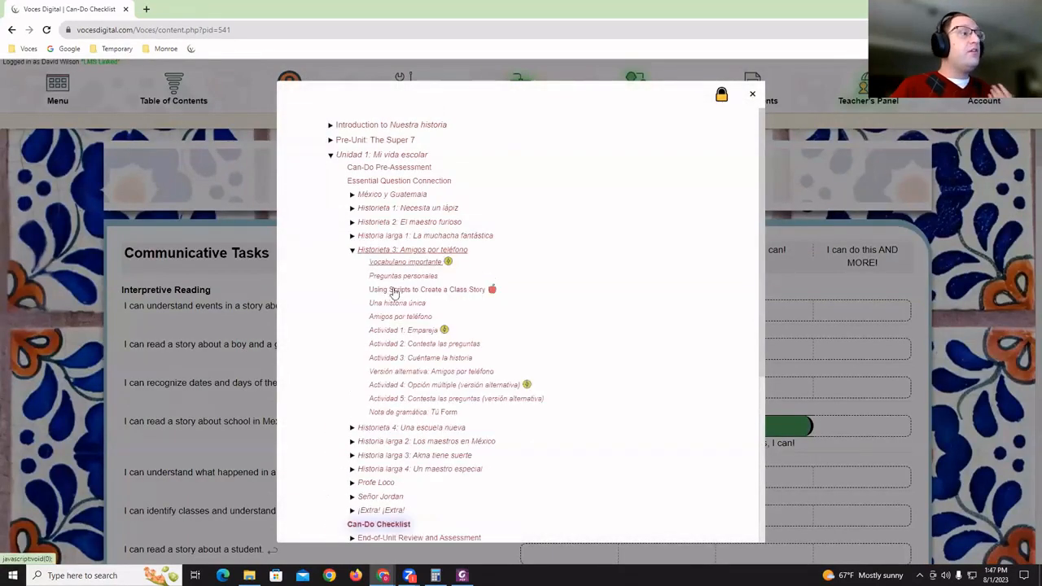
left_click(401, 330)
scroll(402, 313, "down", 4)
scroll(401, 313, "down", 3)
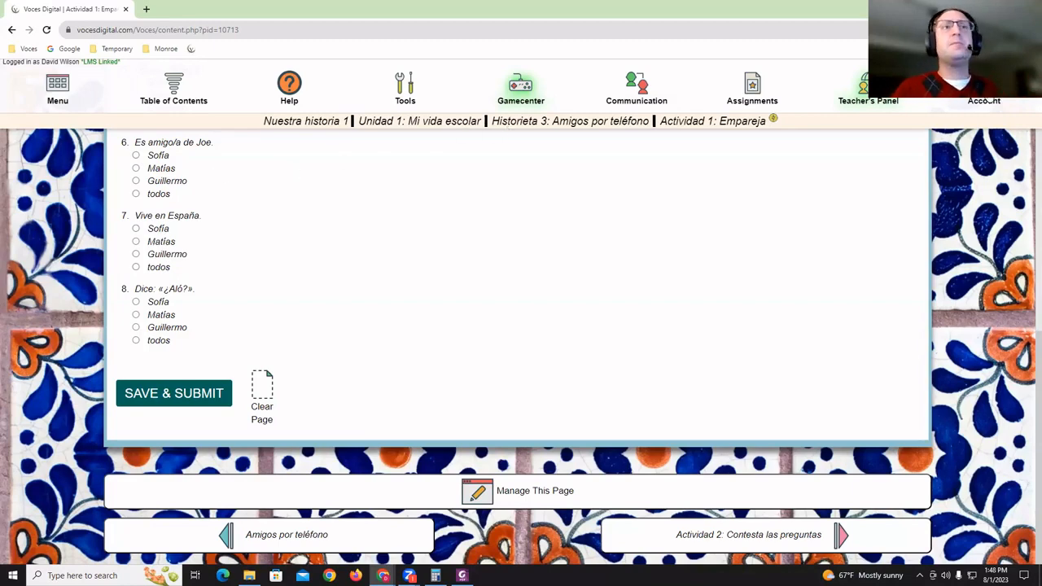
Log out of the teacher account
mouse_move(984, 101)
left_click(980, 167)
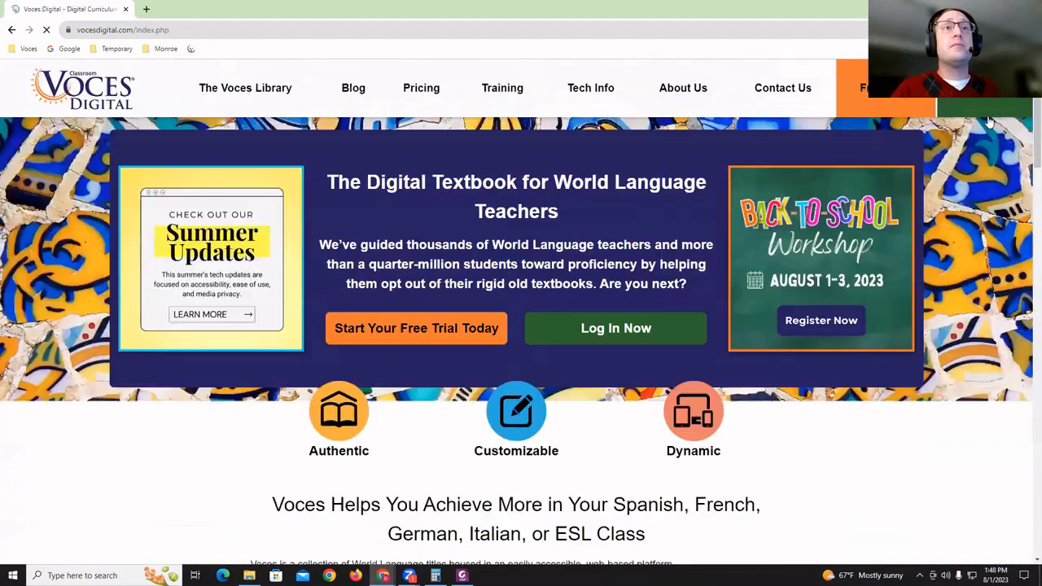
left_click(890, 107)
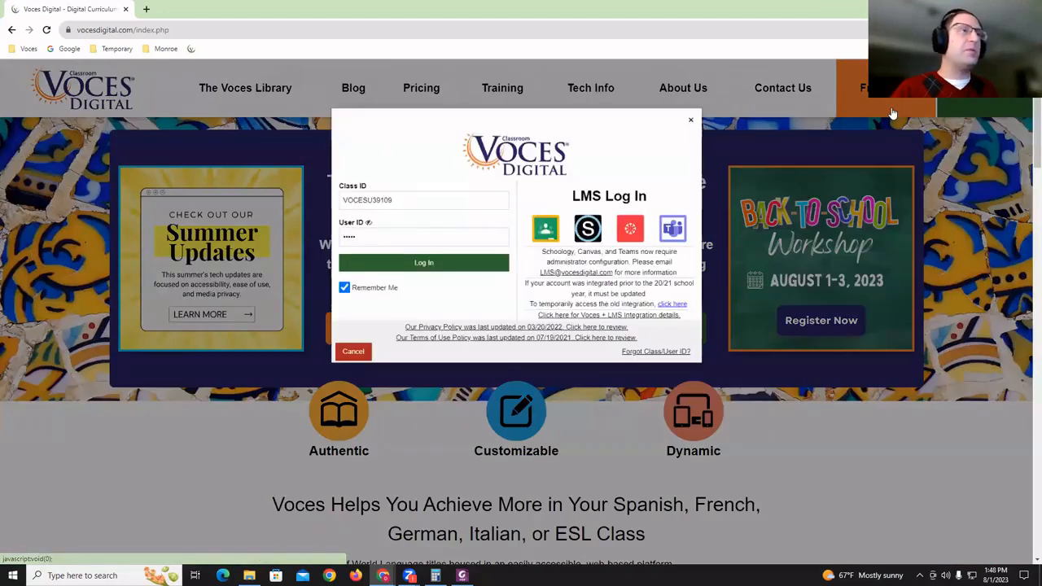
left_click(392, 266)
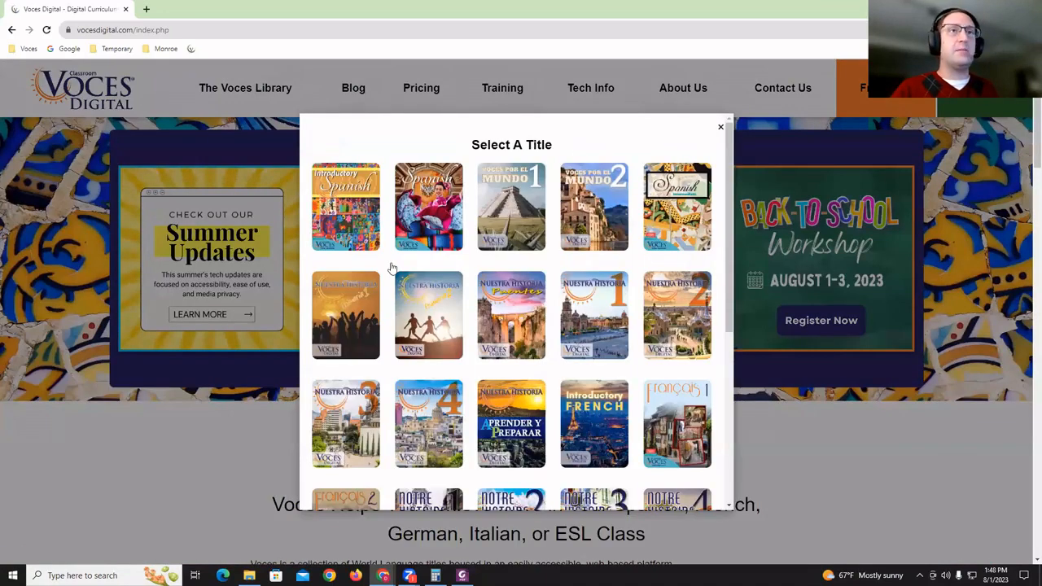
left_click(47, 30)
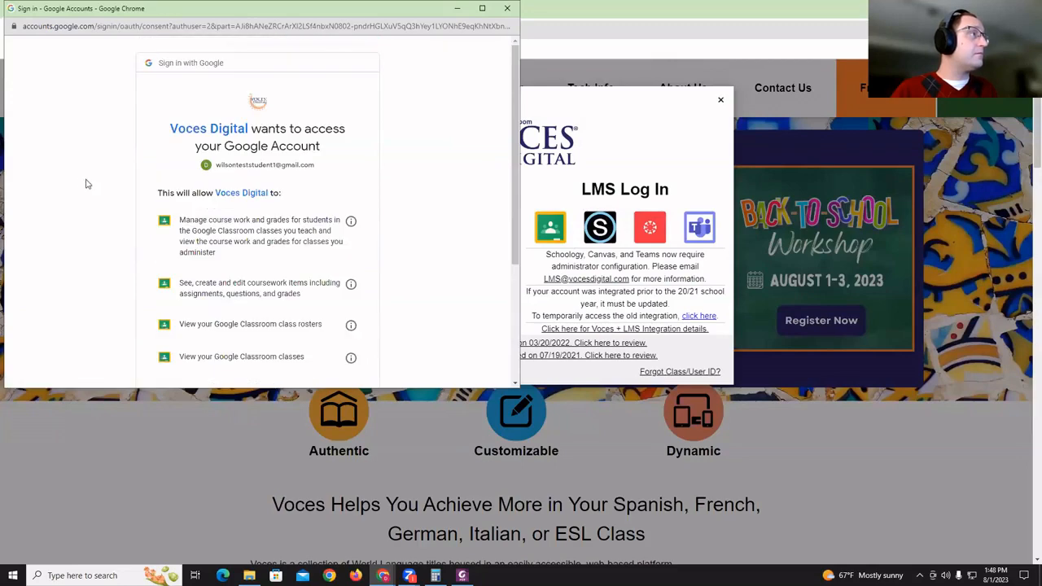
Authorize the test student's Google sign-in and open the title Notre histoire 2
scroll(112, 198, "down", 5)
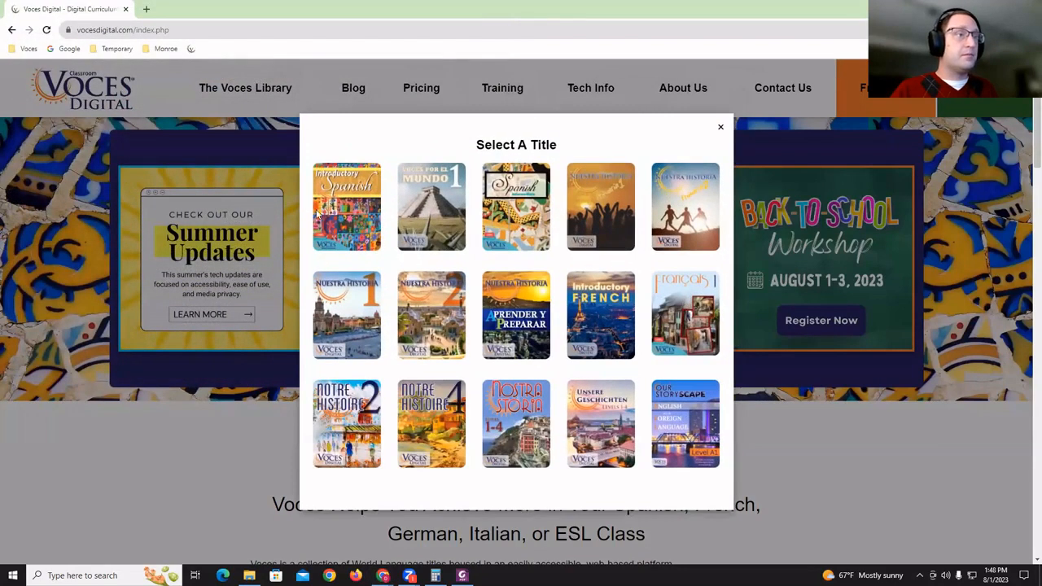
left_click(358, 439)
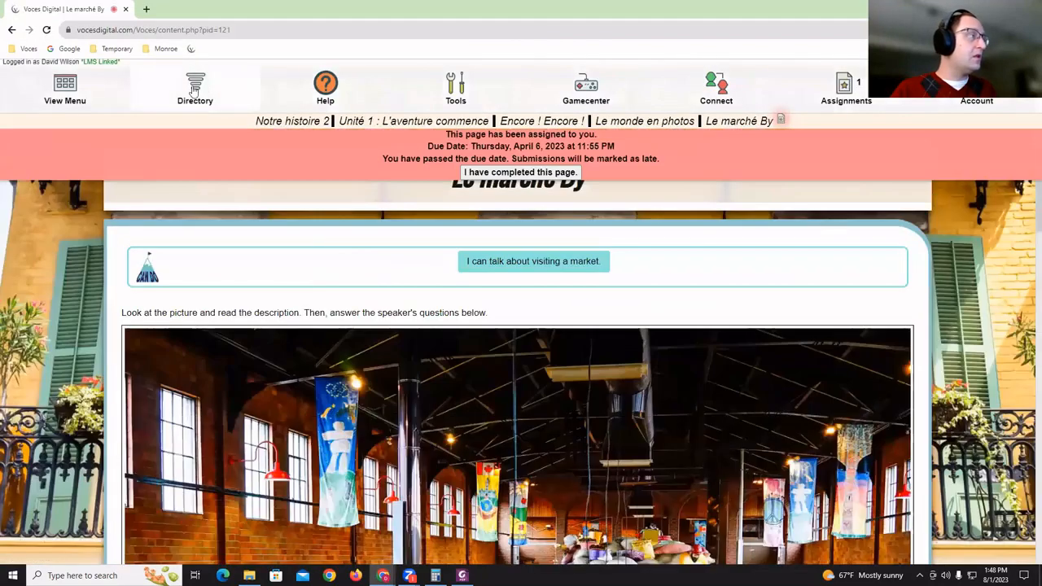
Go to Activité 1 : Complète la phrase under Petite histoire 2 : Le style unique d'Agnès B. in Unité 3
left_click(195, 91)
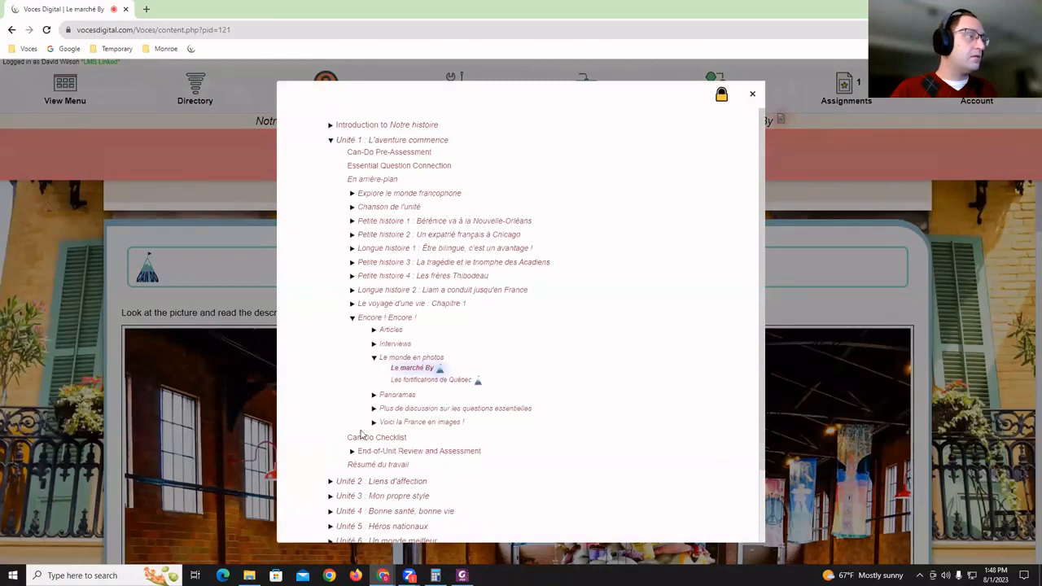
scroll(442, 305, "down", 1)
left_click(403, 410)
scroll(428, 318, "down", 2)
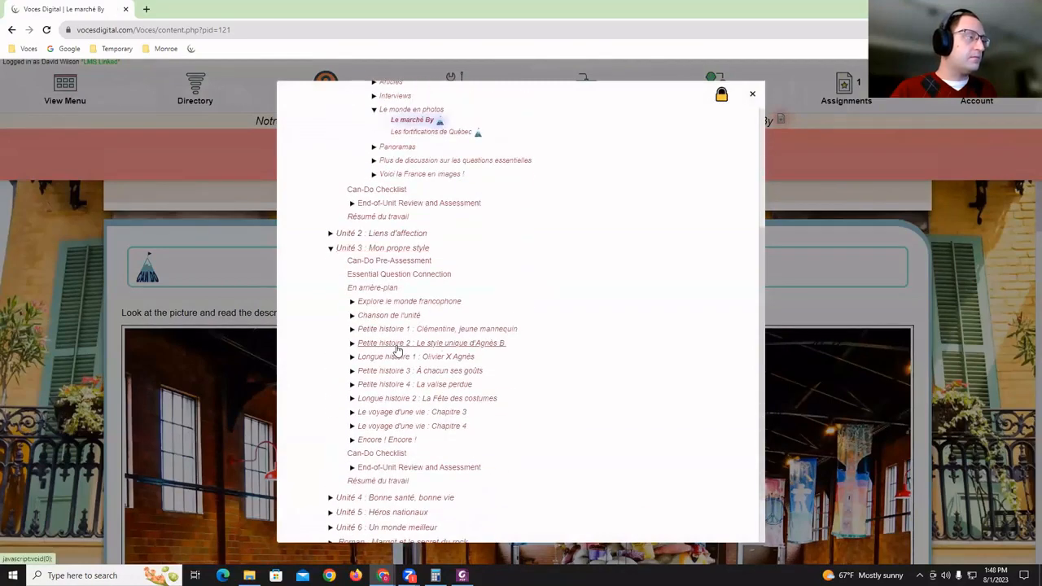
left_click(395, 345)
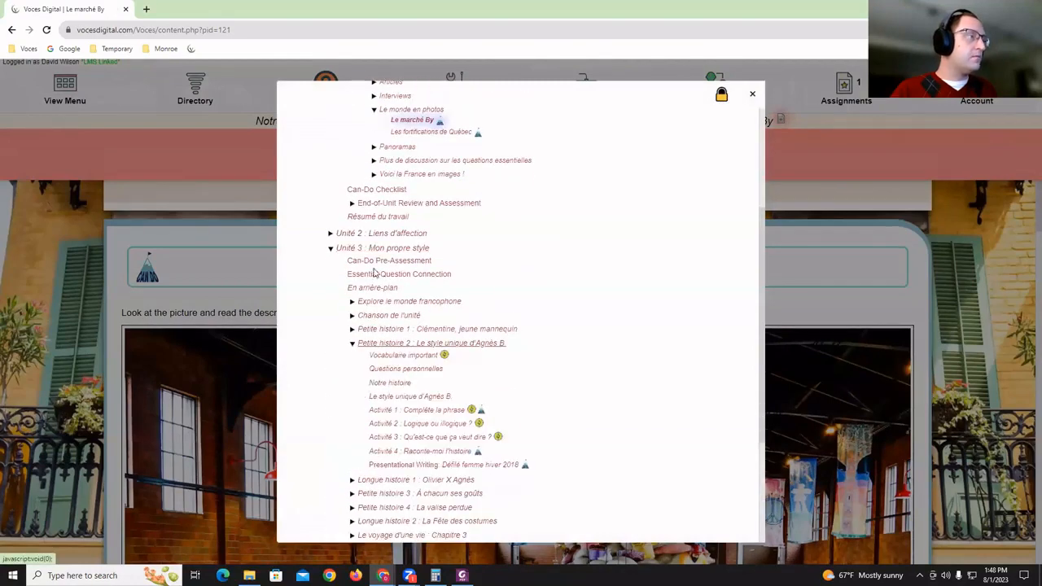
left_click(403, 410)
scroll(323, 367, "down", 5)
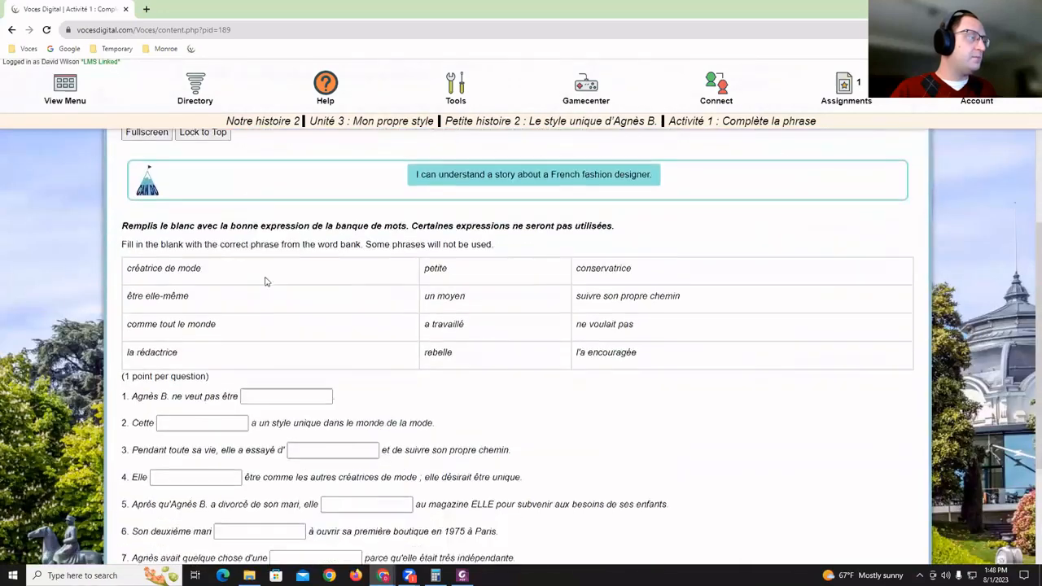
Fill in the blanks of questions 1, 2 and 3 with "abc"
left_click(271, 349)
type("abc")
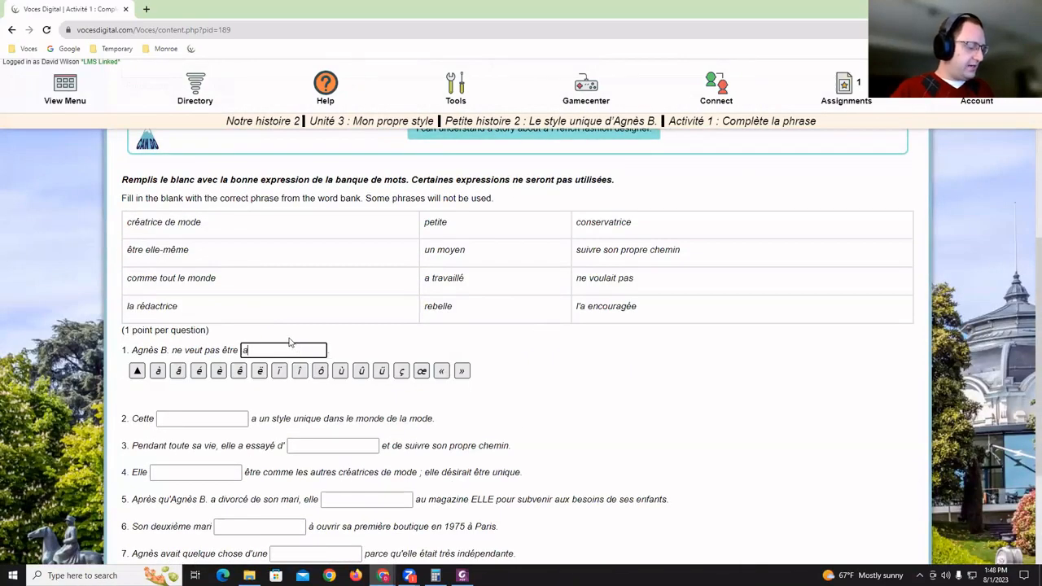
left_click(199, 419)
type("abc")
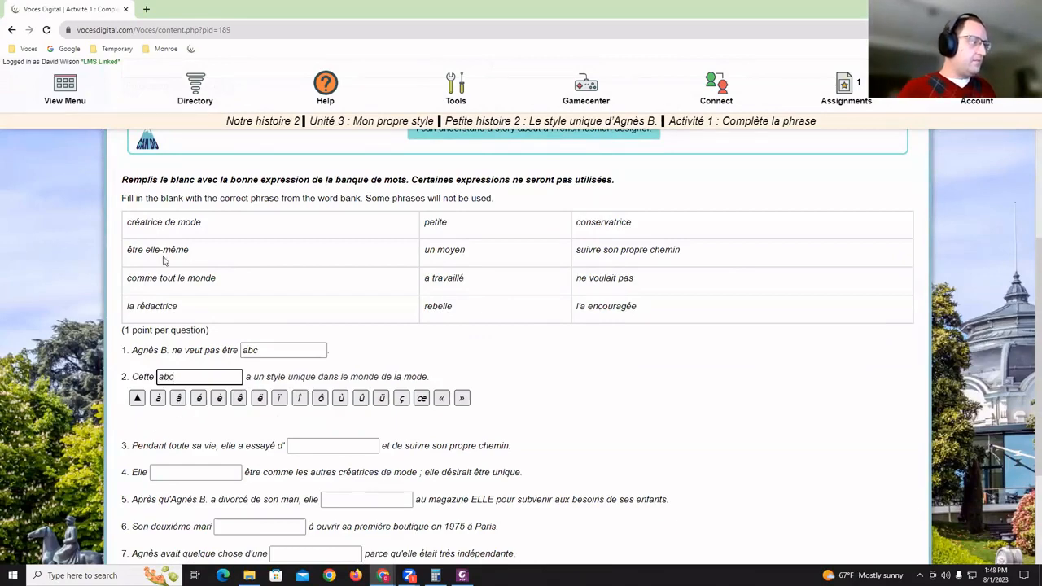
scroll(165, 261, "down", 1)
left_click(302, 394)
type("abc")
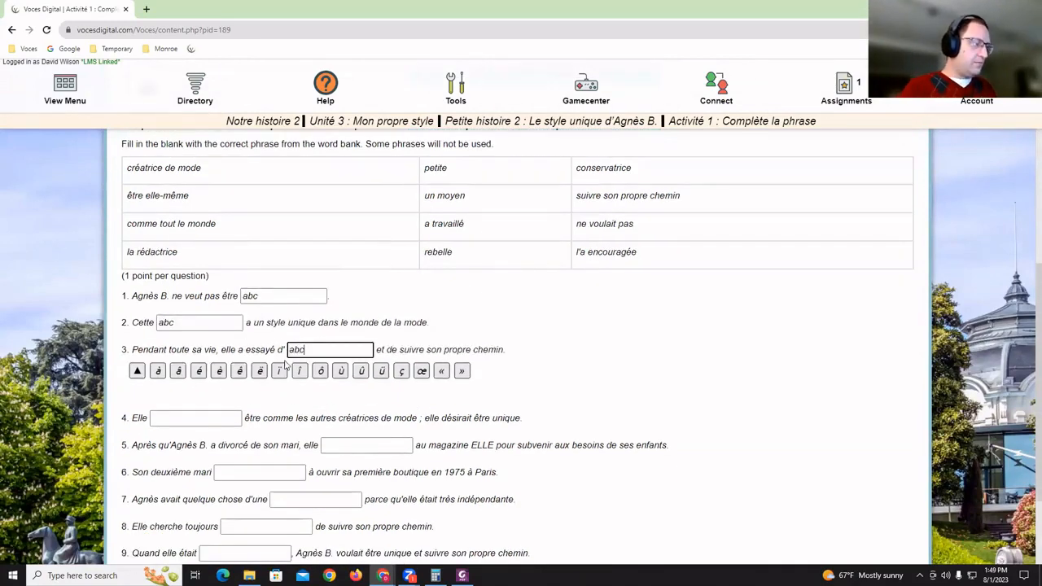
Save the student's partial answers without submitting them, and dismiss the confirmation
scroll(285, 365, "down", 2)
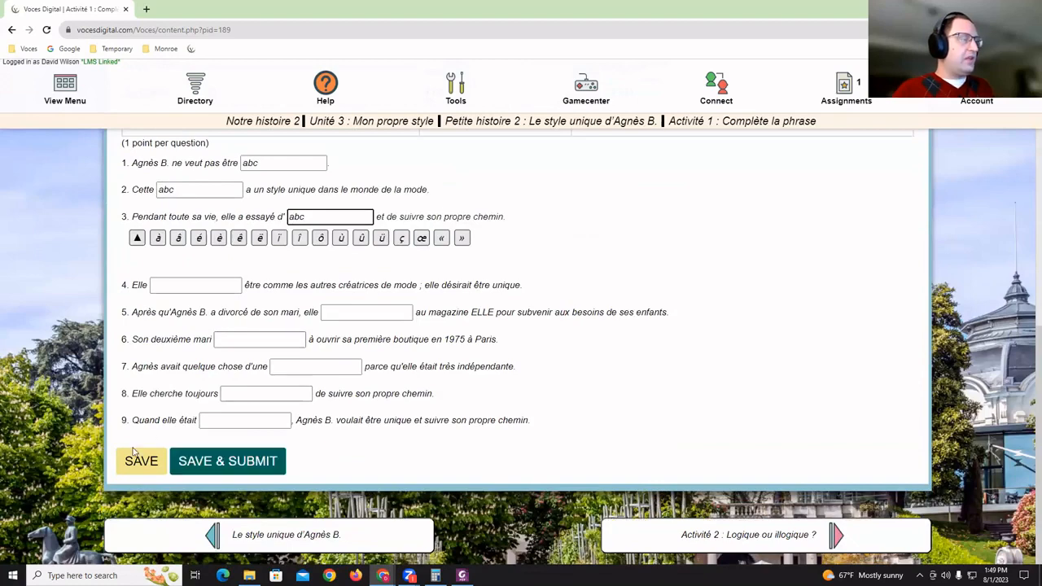
left_click(132, 453)
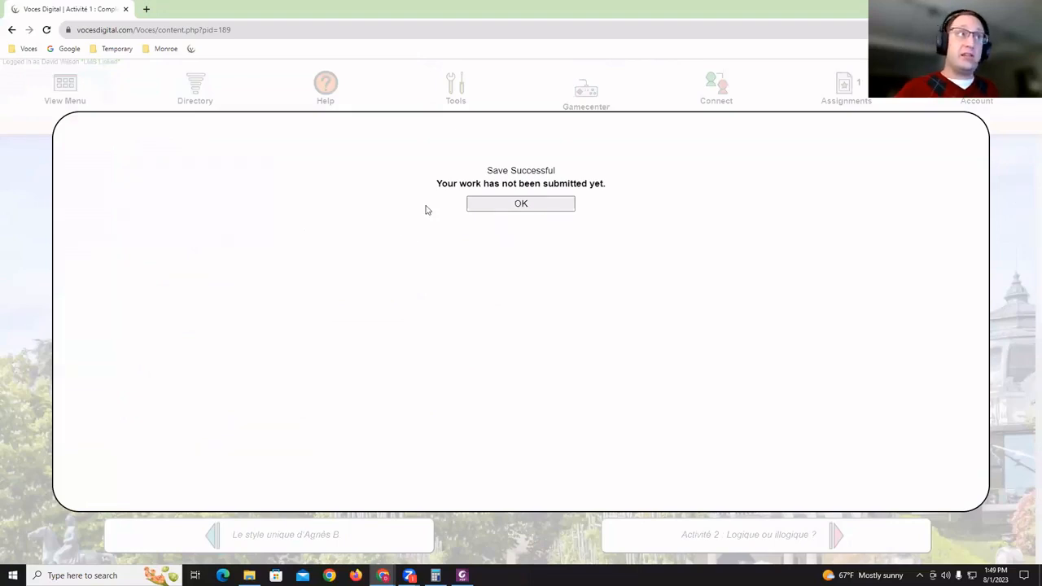
left_click(574, 204)
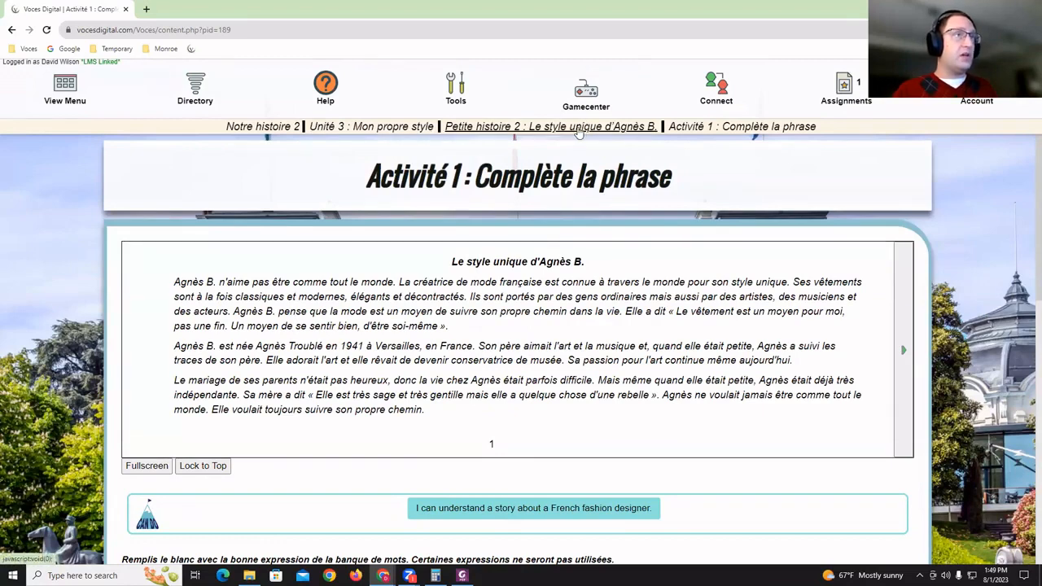
Switch from the student account to the teacher account through the Google Classroom login and open Notre histoire 2
mouse_move(976, 104)
left_click(969, 142)
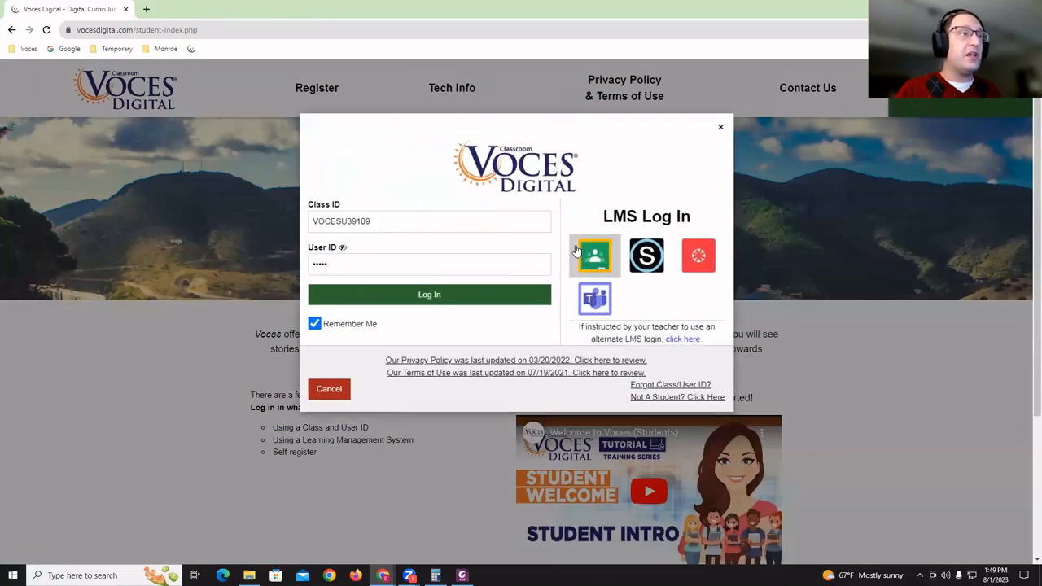
left_click(578, 250)
left_click(290, 198)
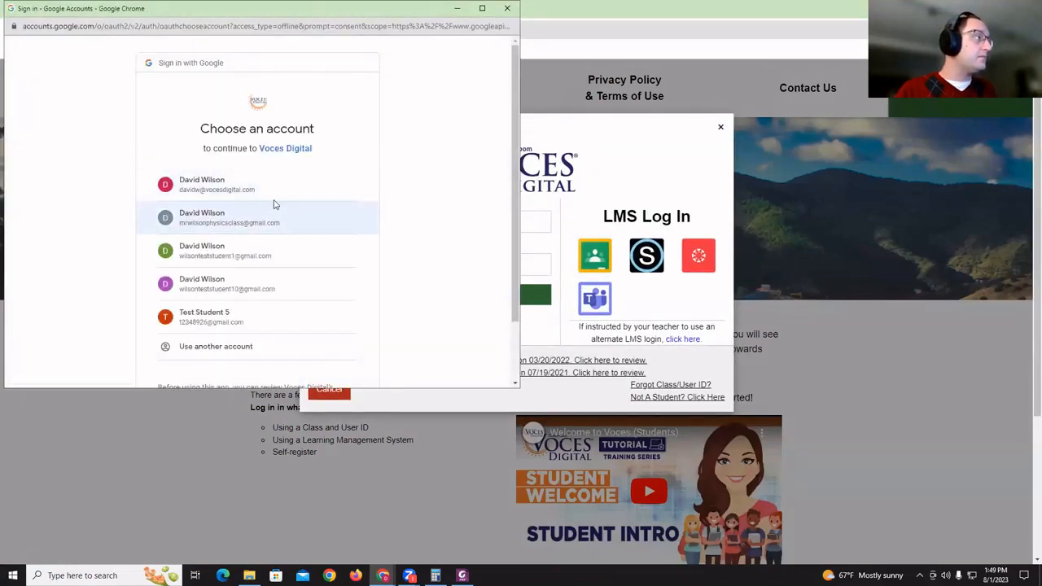
left_click(257, 220)
scroll(273, 239, "down", 3)
scroll(273, 239, "down", 1)
left_click(287, 303)
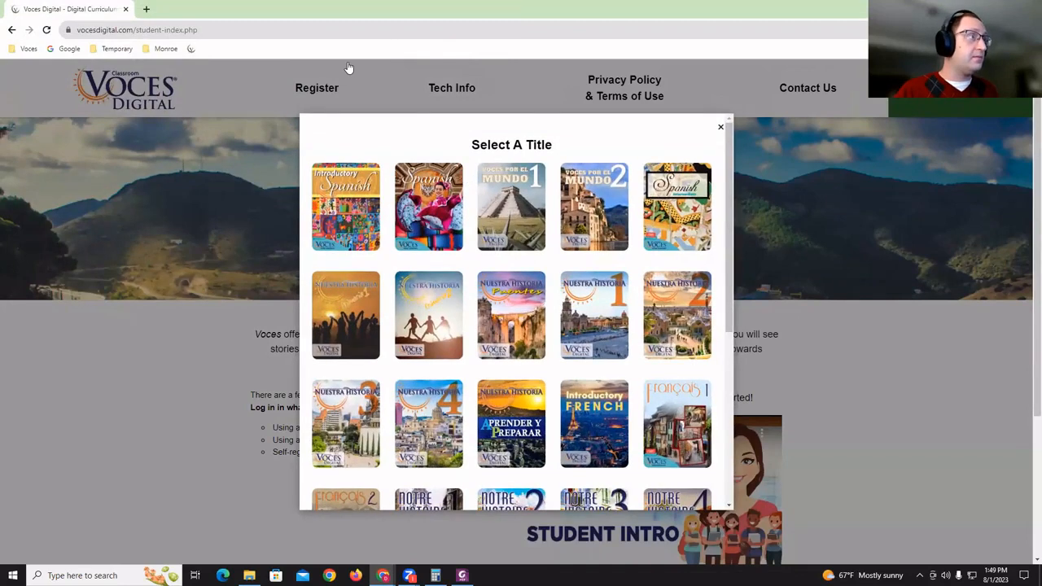
scroll(497, 326, "down", 3)
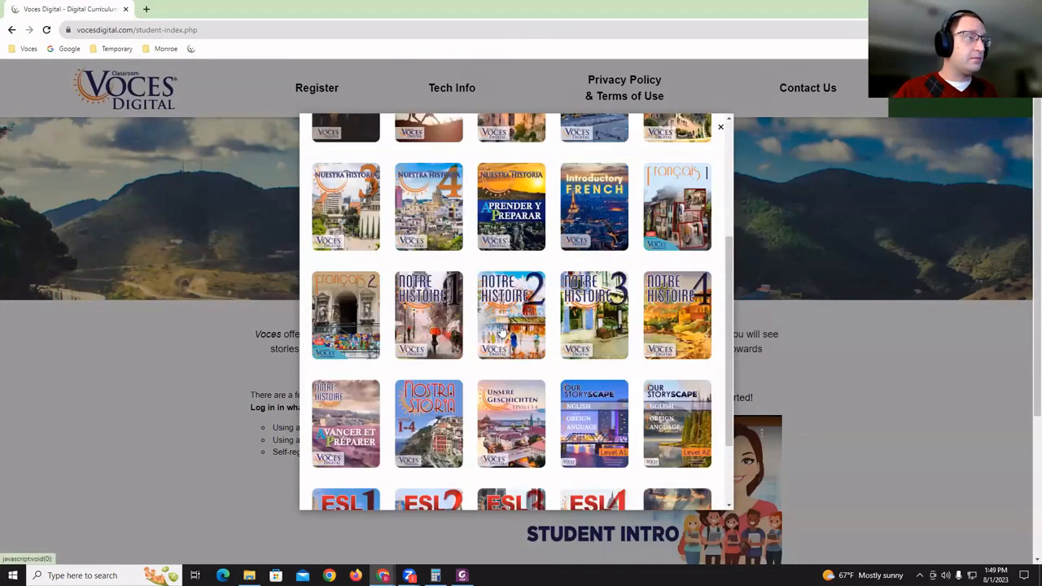
left_click(501, 327)
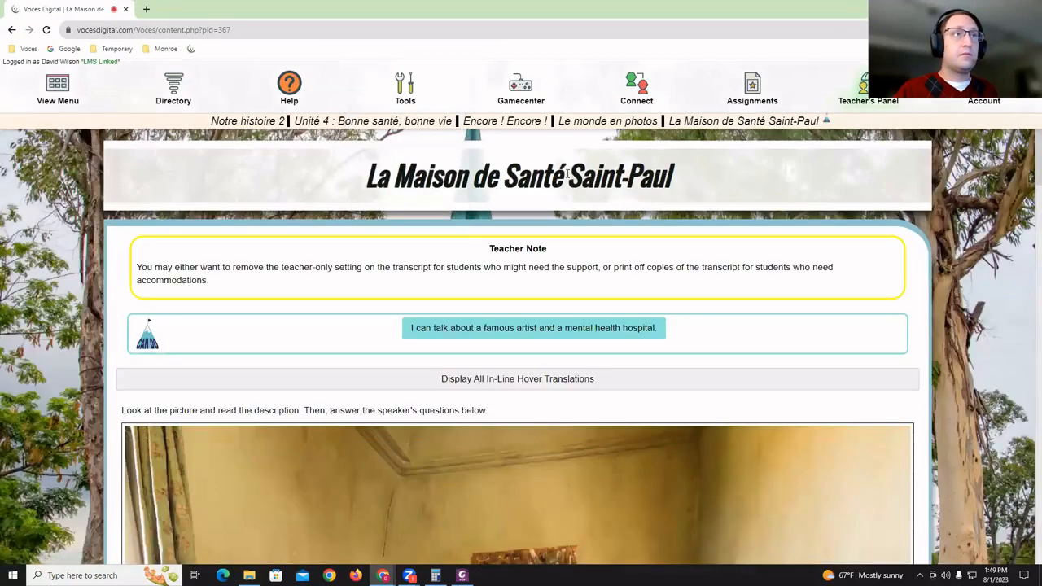
Open the teacher's Activity Results and include the testing and Testing 3 classes
left_click(892, 100)
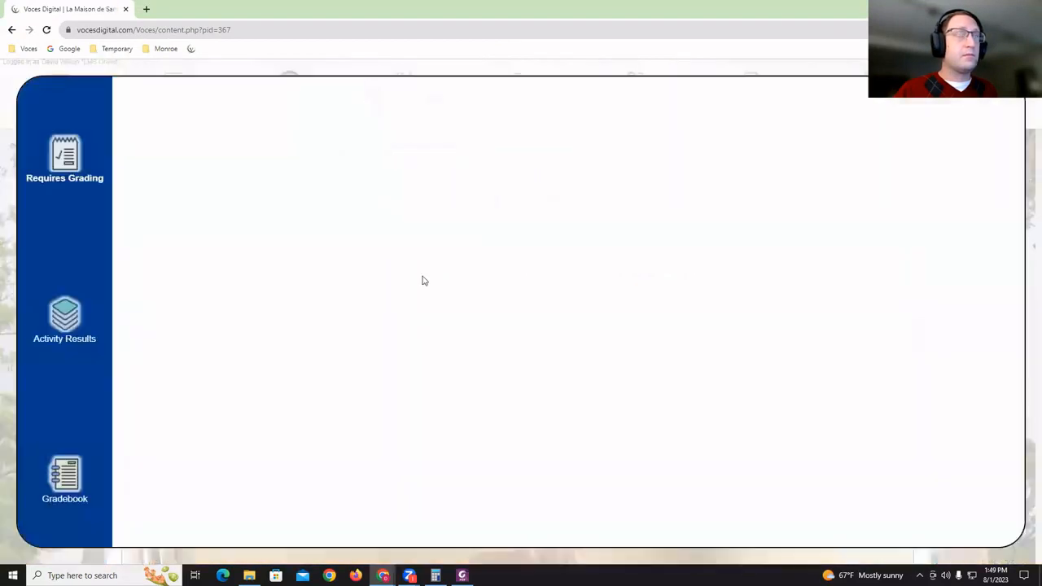
left_click(78, 313)
left_click(278, 125)
left_click(234, 125)
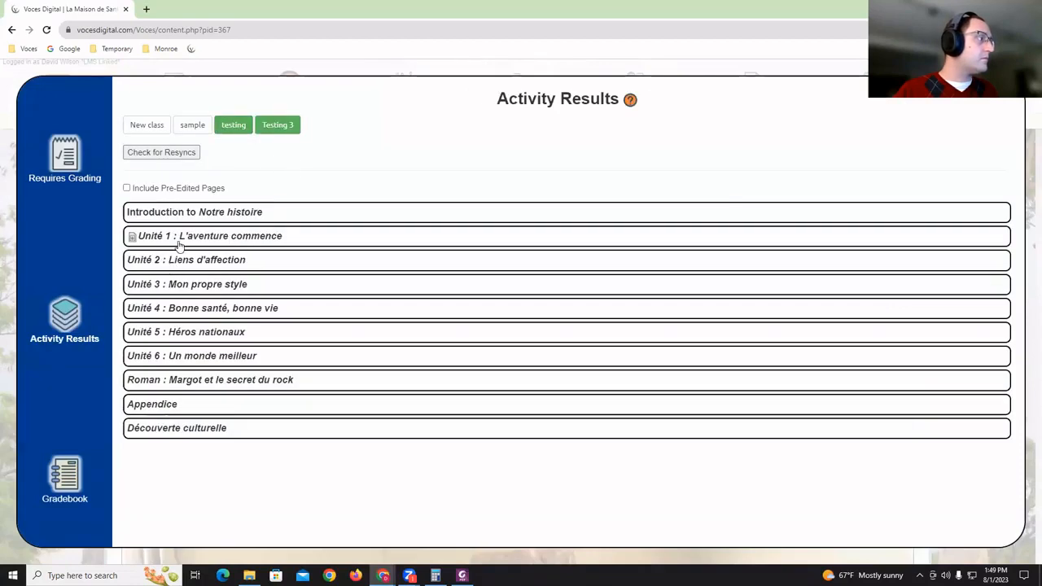
Display the results for Activité 1 : Complète la phrase under Petite histoire 2 : Le style unique d'Agnès B. in Unité 3
left_click(160, 285)
scroll(189, 251, "down", 2)
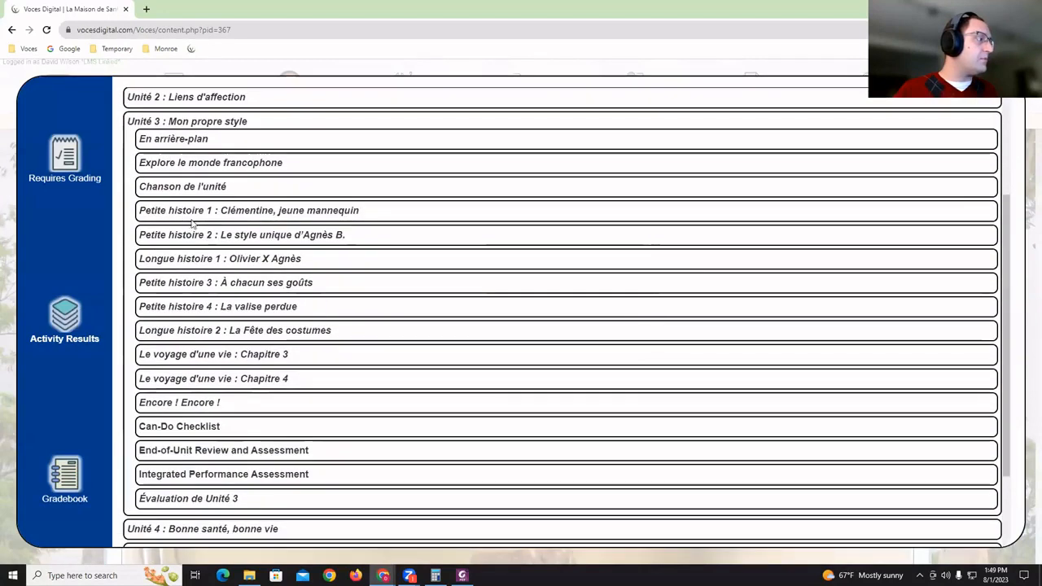
left_click(206, 237)
scroll(208, 245, "down", 1)
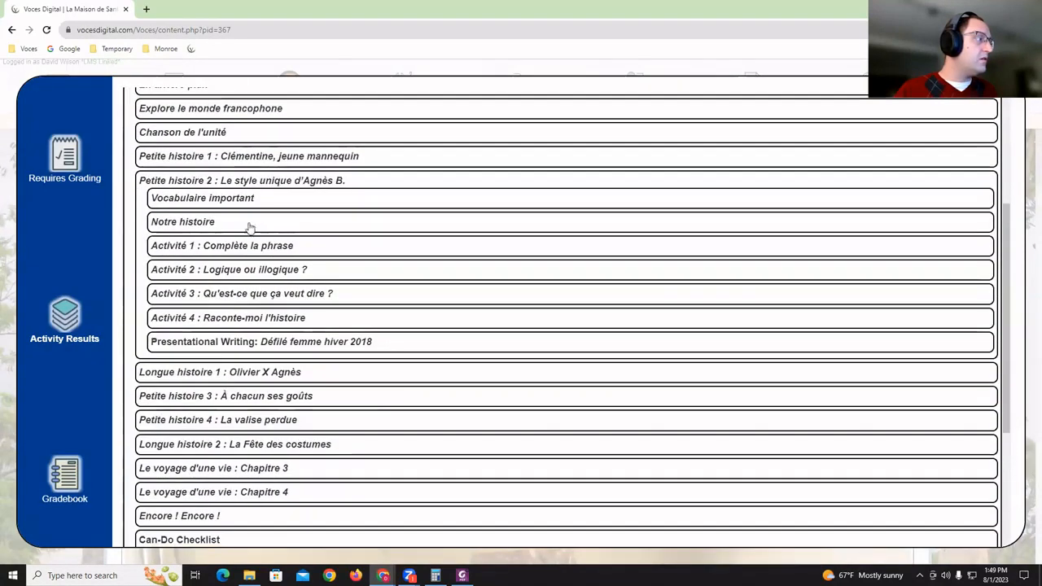
left_click(210, 248)
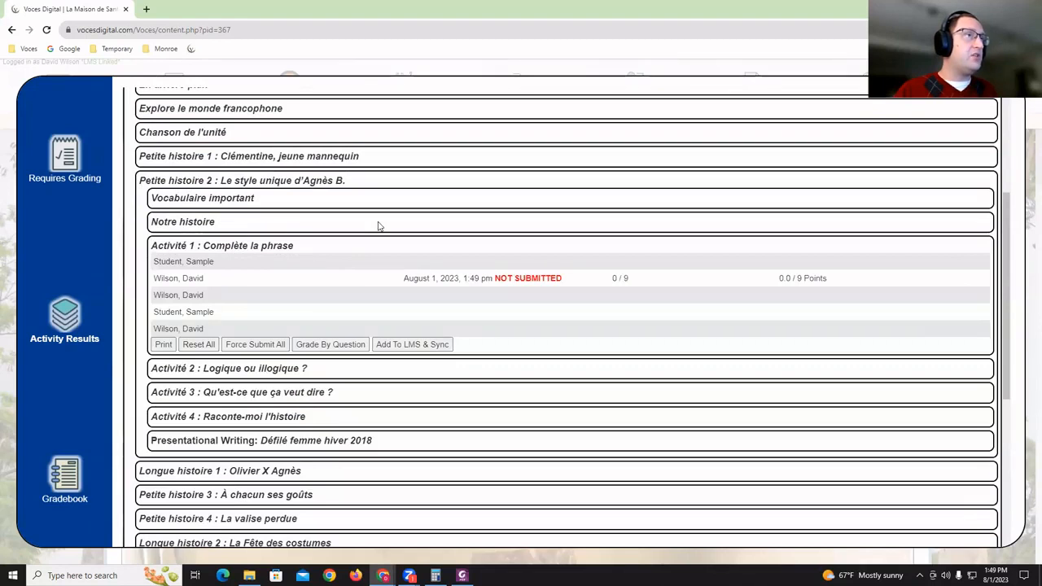
Review the student's unsubmitted attempt, including its answers, marks and grading options, and close the teacher's panel
left_click(551, 283)
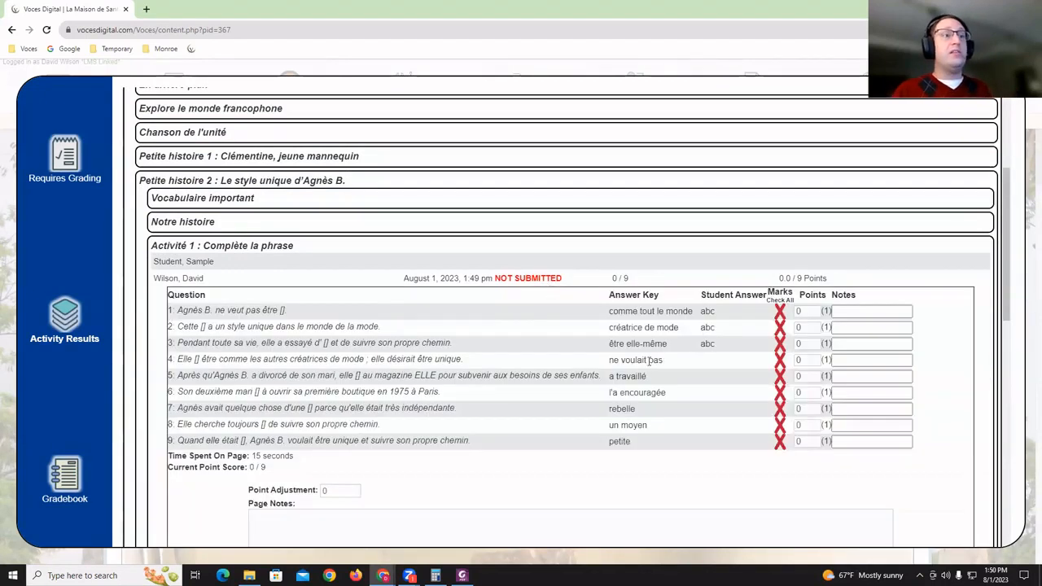
scroll(643, 336, "down", 3)
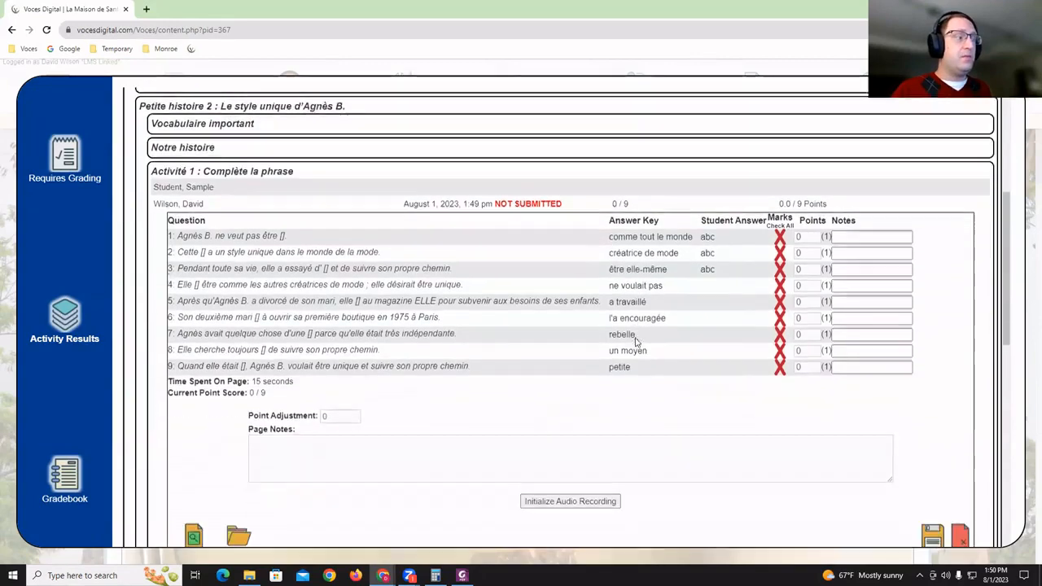
scroll(643, 335, "down", 1)
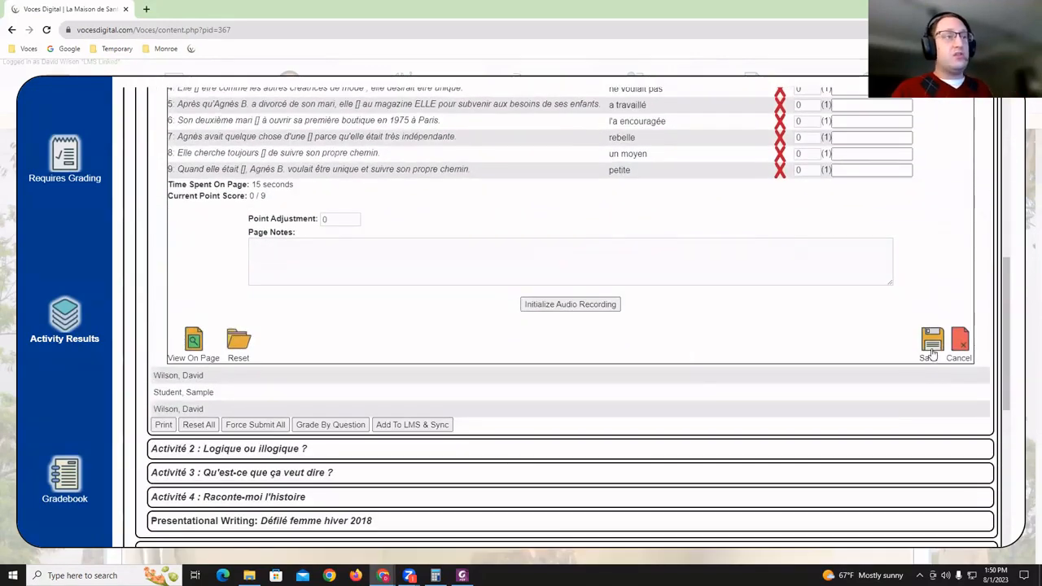
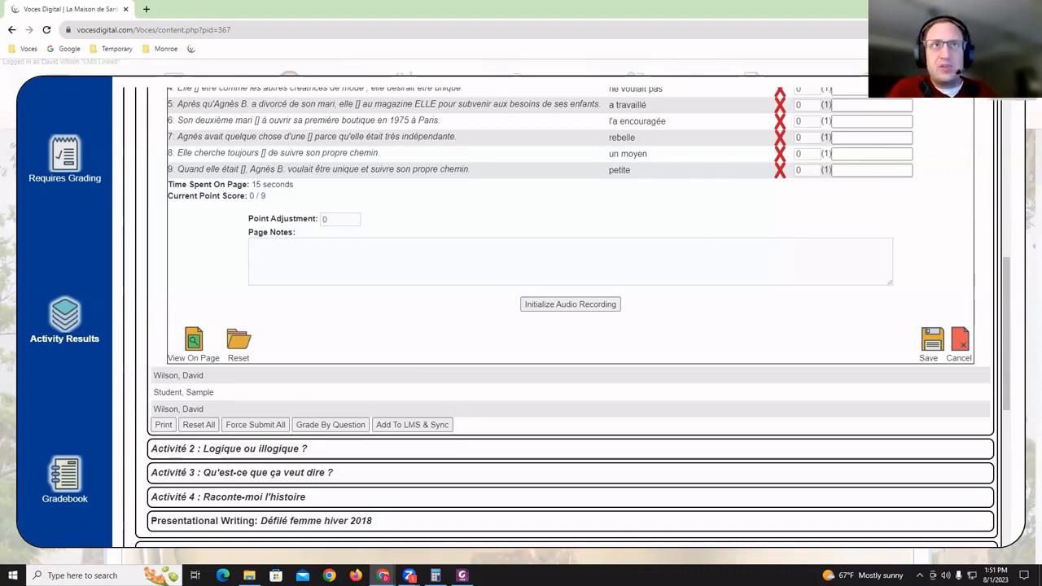
left_click(1008, 85)
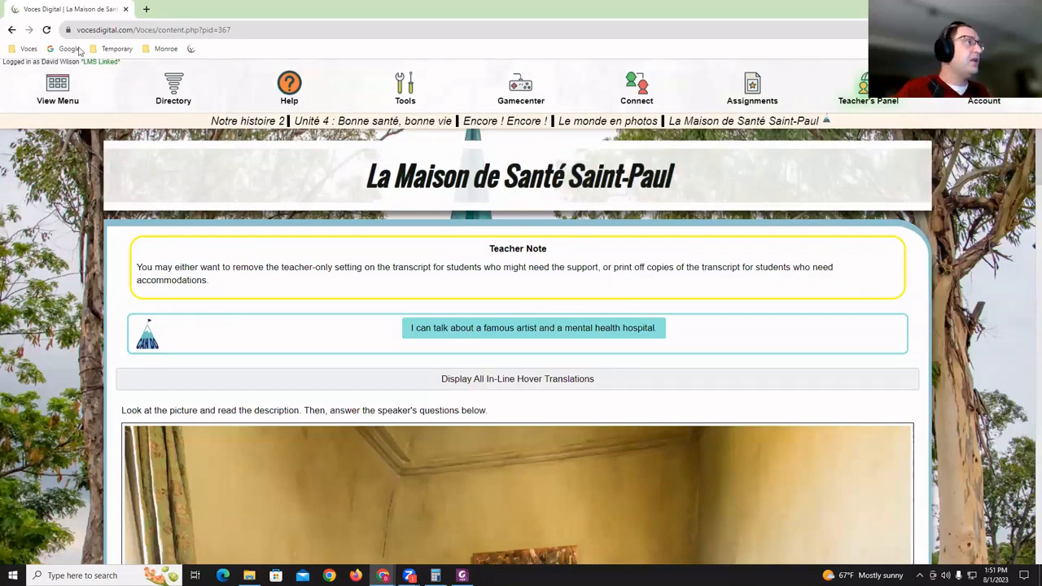
left_click(147, 9)
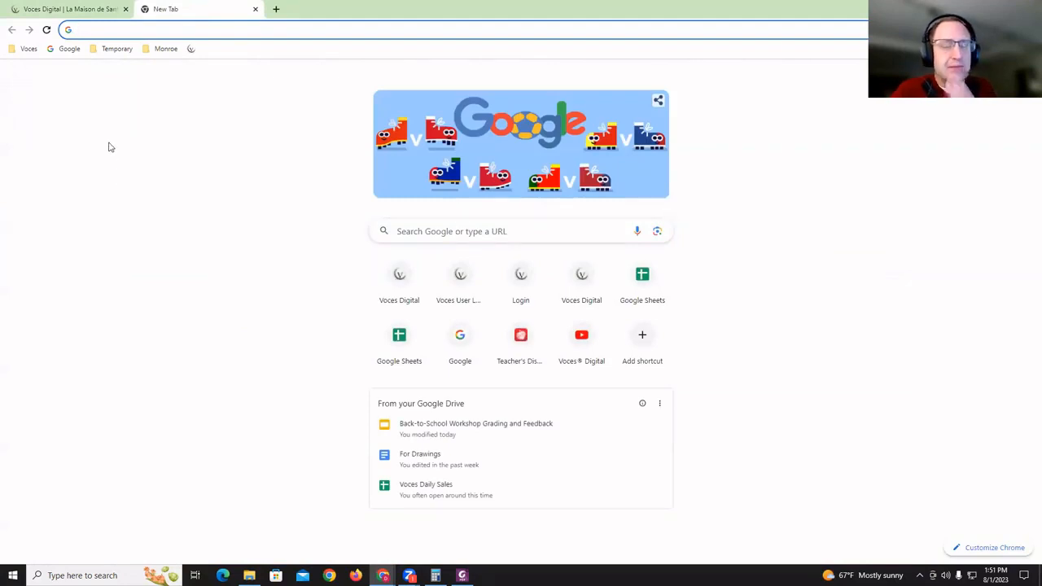
left_click(50, 14)
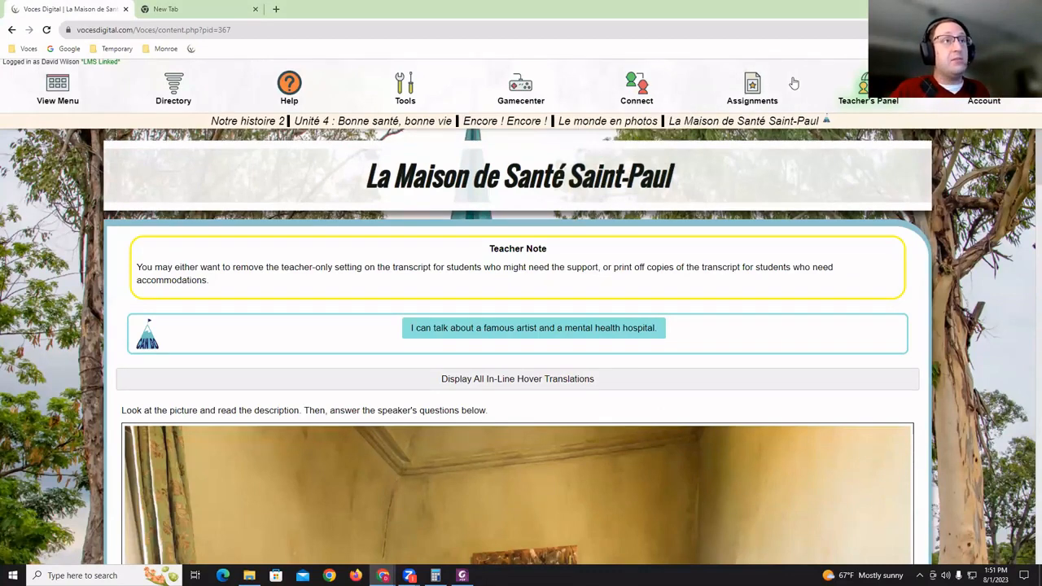
Start a new assignment with Activité 1 : Décris la photo and Activité 2 : Choix multiple from Petite histoire 1 in Unité 3
left_click(754, 94)
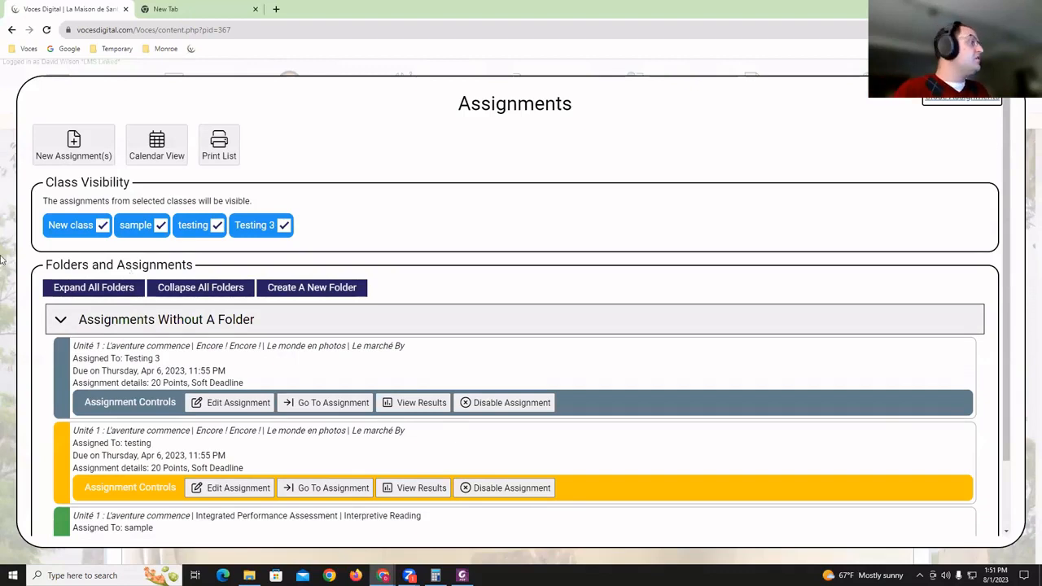
left_click(78, 148)
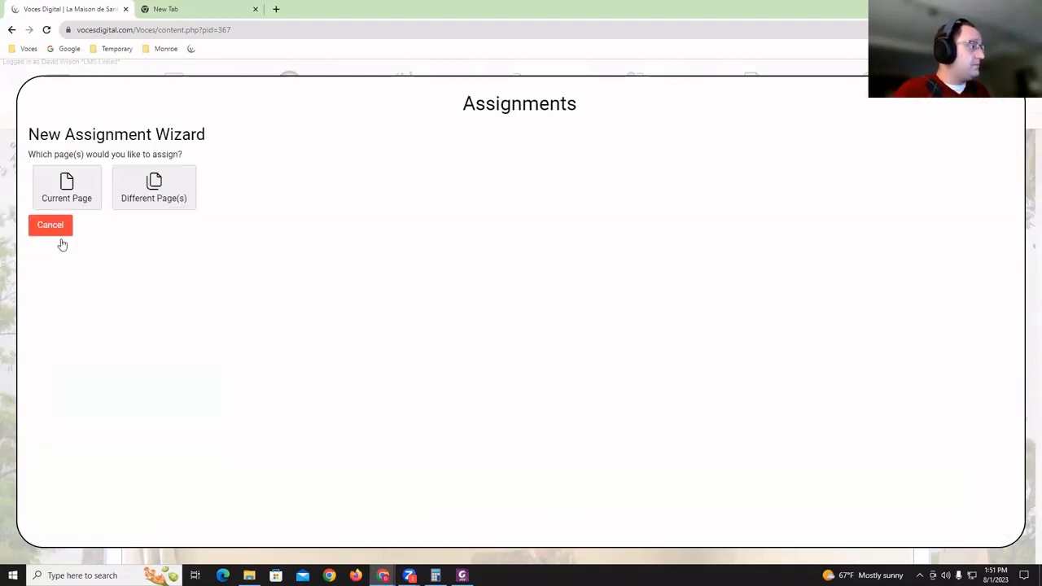
left_click(130, 193)
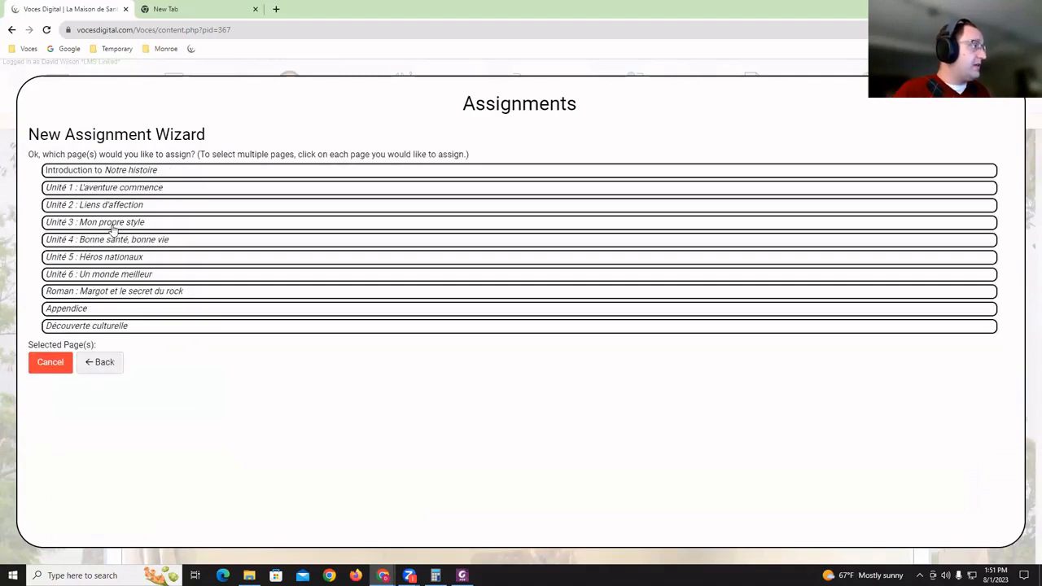
left_click(114, 224)
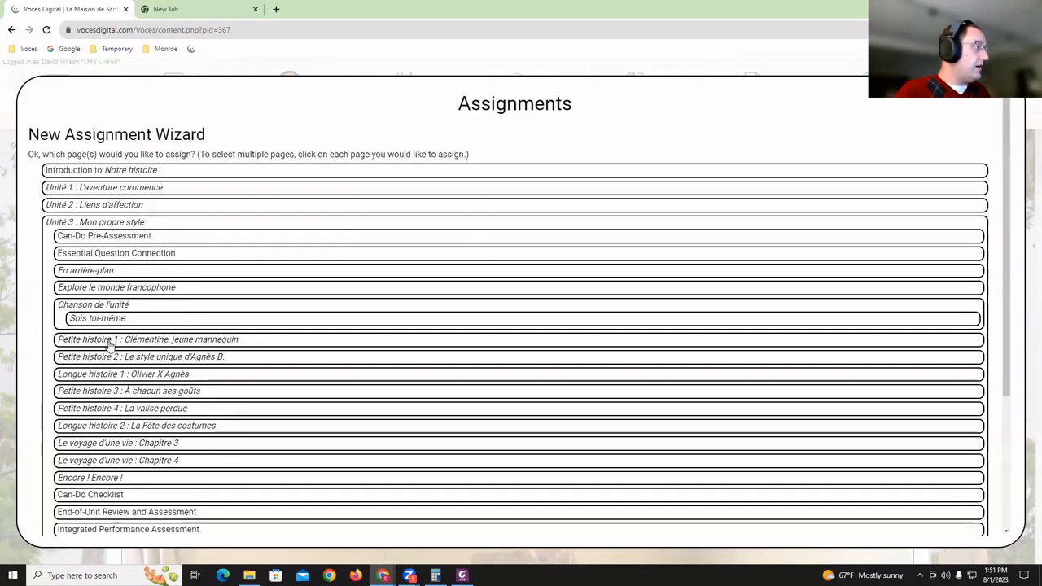
left_click(106, 345)
scroll(118, 358, "down", 3)
left_click(118, 365)
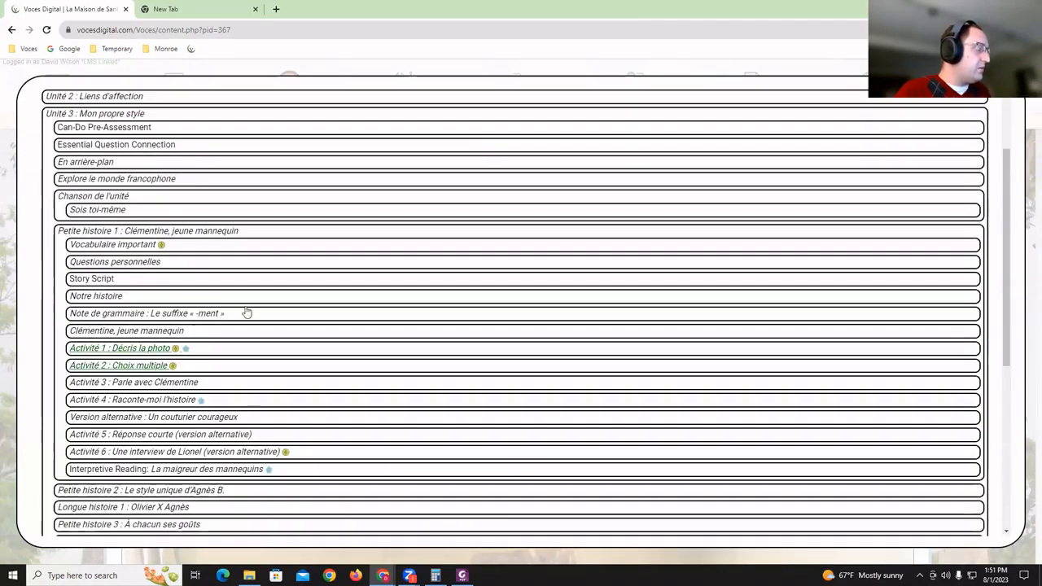
scroll(204, 270, "down", 5)
left_click(188, 510)
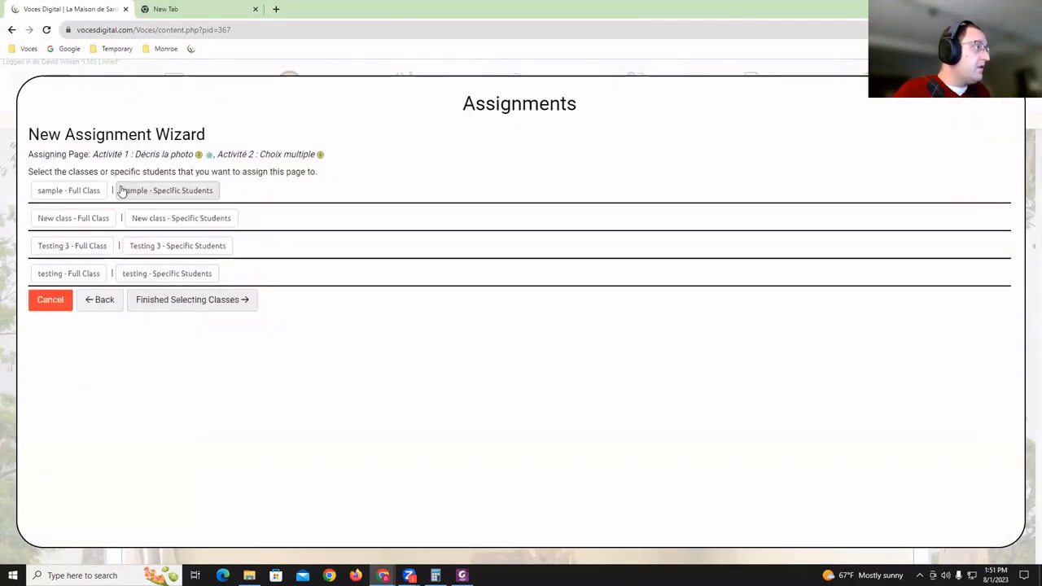
Assign the pages to the full sample class and one specific Testing 3 student, available immediately with no due date
left_click(130, 192)
left_click(68, 190)
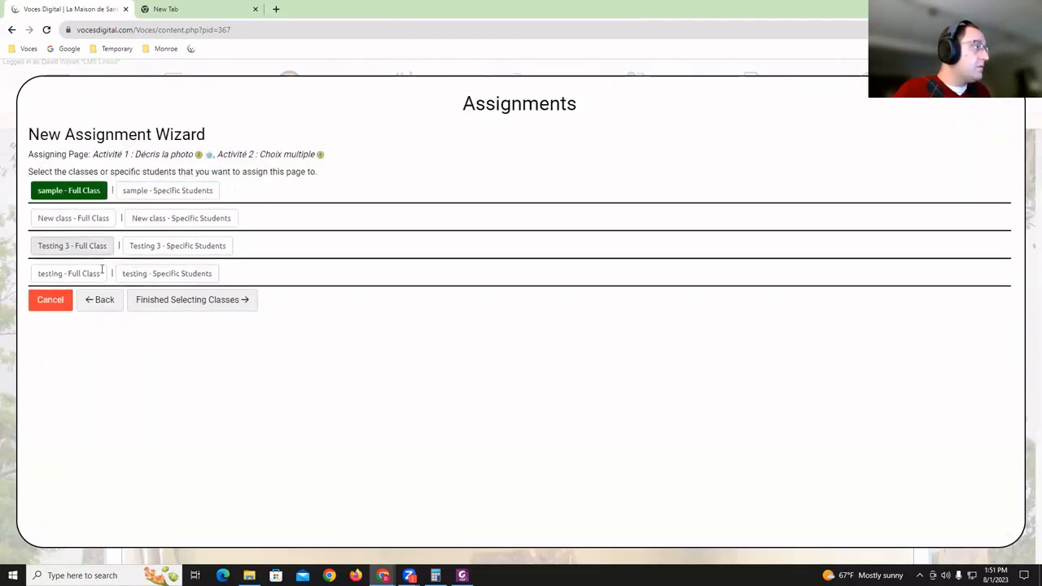
left_click(173, 245)
left_click(152, 267)
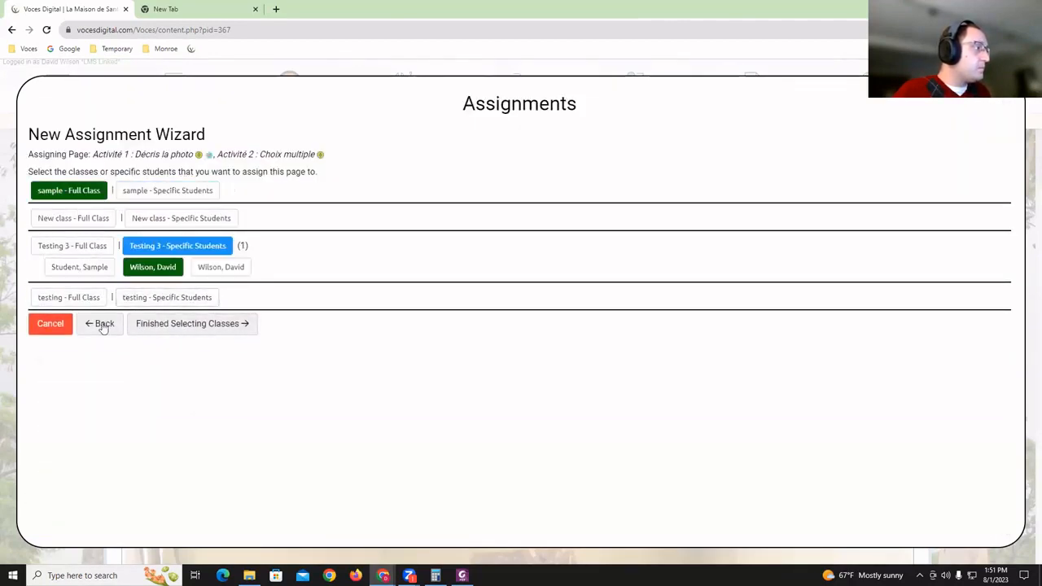
left_click(192, 326)
left_click(200, 227)
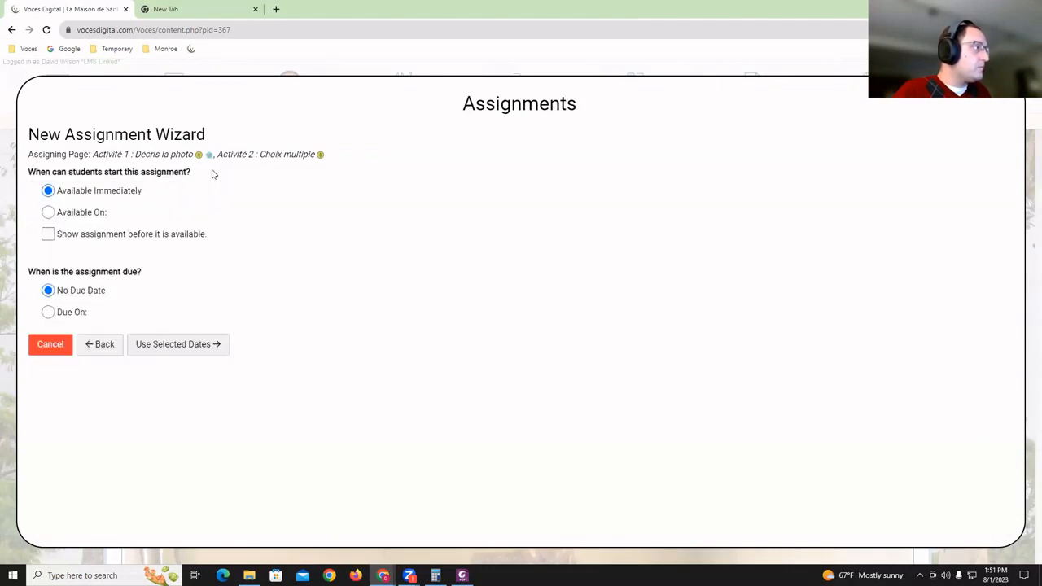
left_click(177, 344)
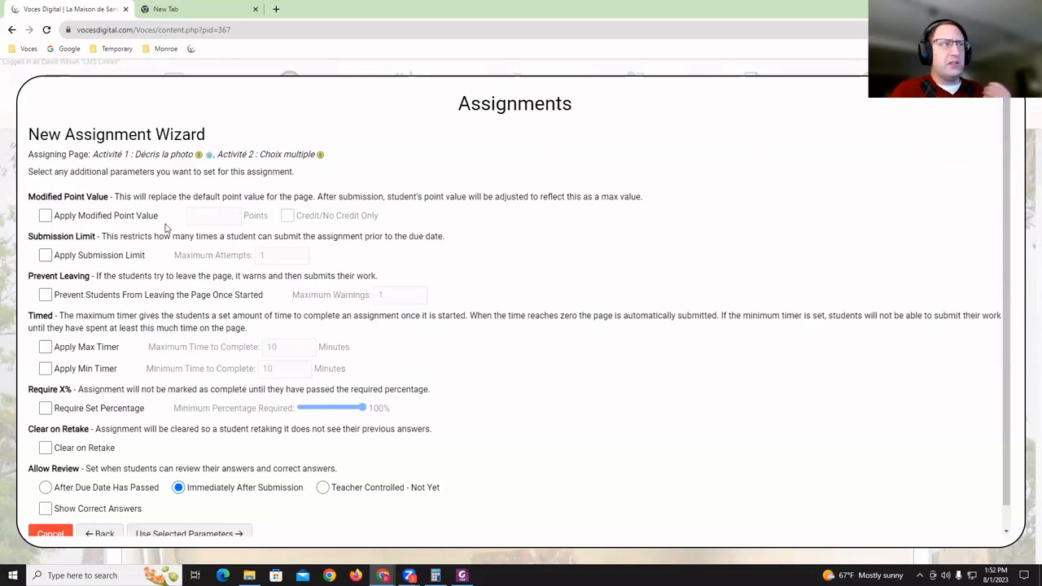
Prevent students from leaving the page once started, and switch to the empty browser tab and back to illustrate leaving
scroll(160, 236, "down", 1)
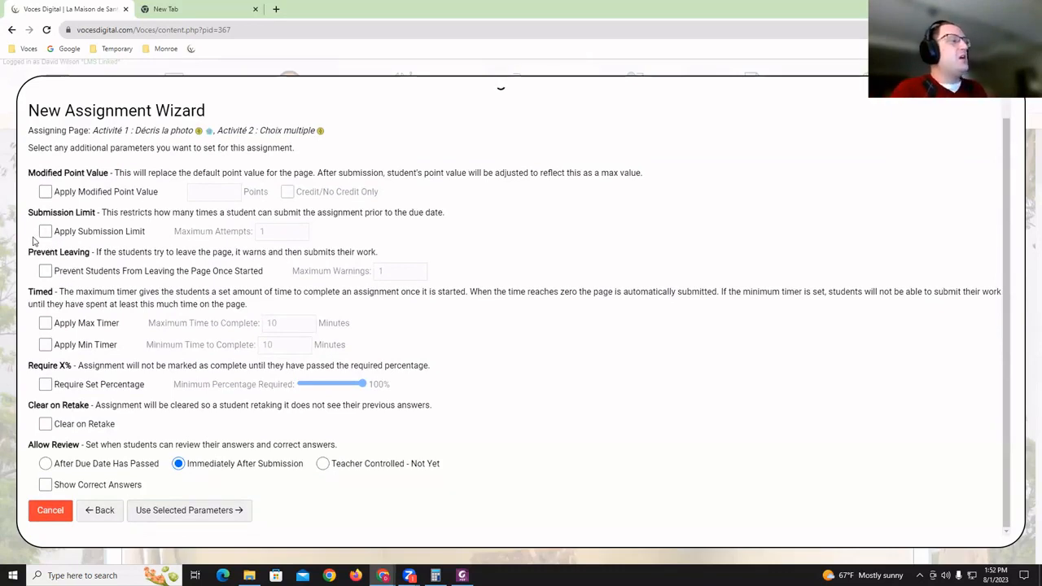
left_click(45, 272)
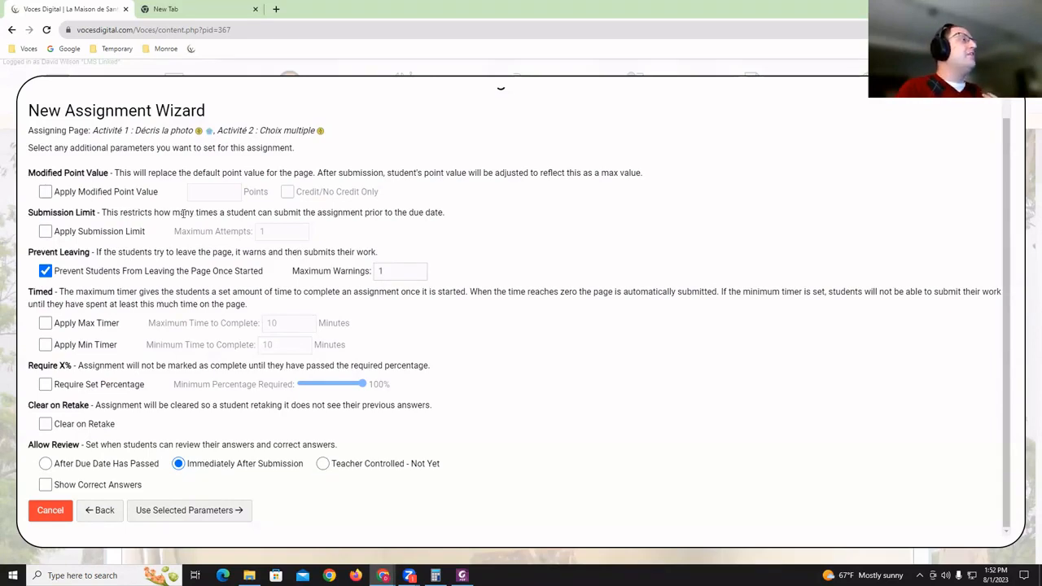
left_click(165, 9)
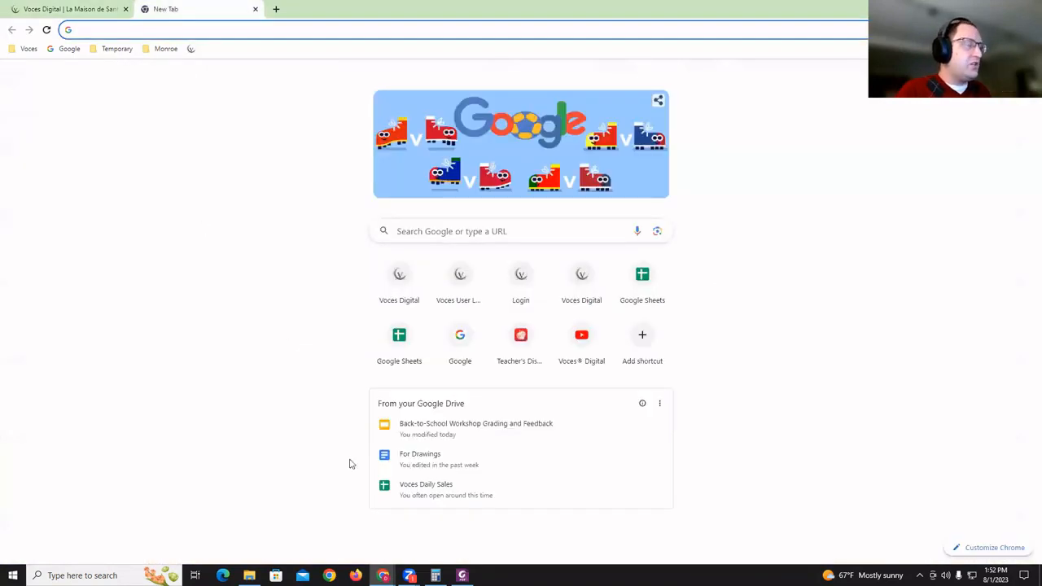
mouse_move(410, 576)
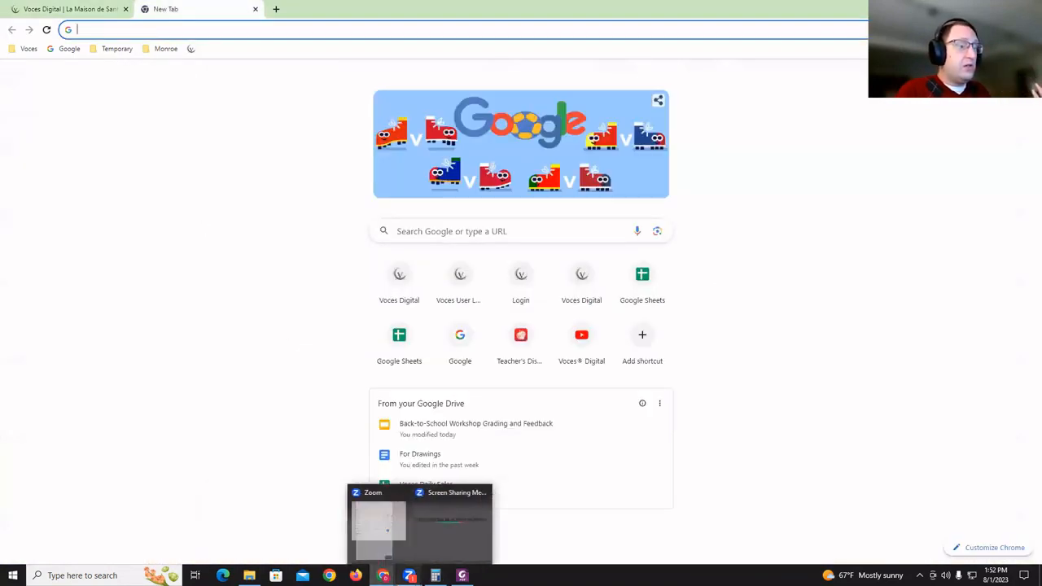
left_click(103, 10)
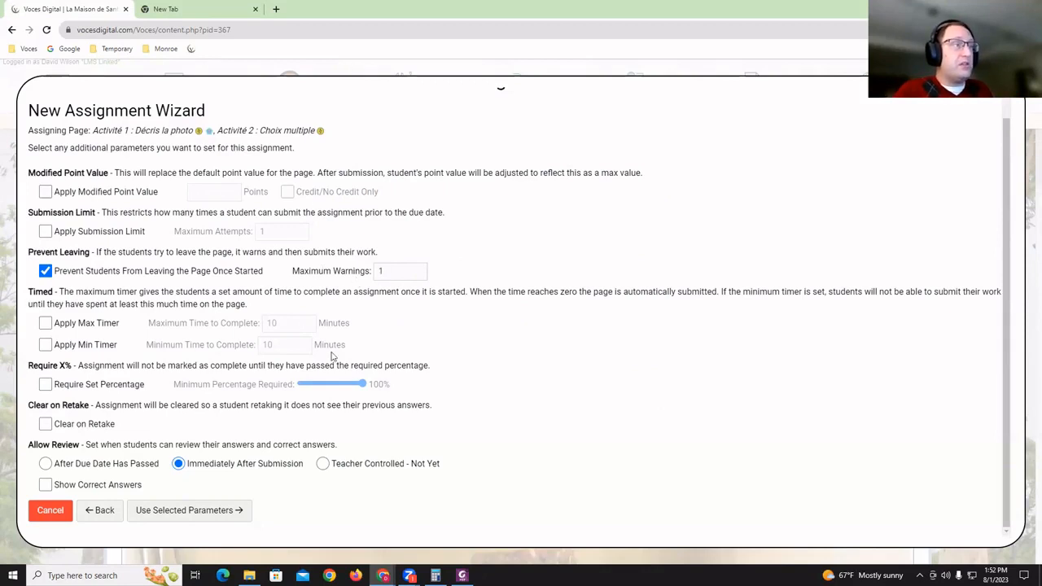
Set the maximum warnings for leaving the page to 5, and briefly highlight "submits their work" in the Prevent Leaving description
left_click(419, 268)
left_click(418, 269)
left_click(418, 269)
left_click(418, 269)
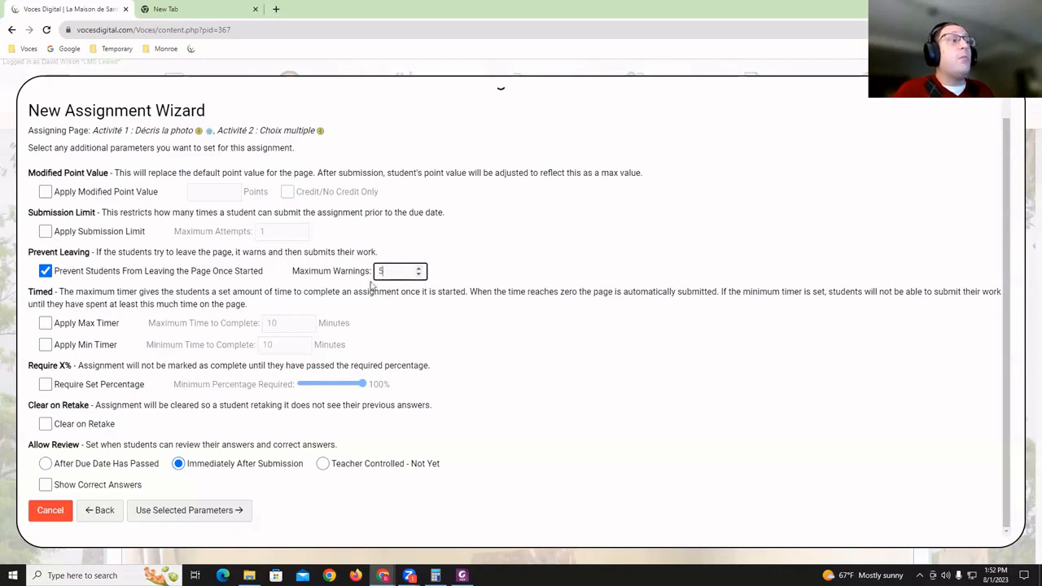
left_click_drag(374, 253, 306, 251)
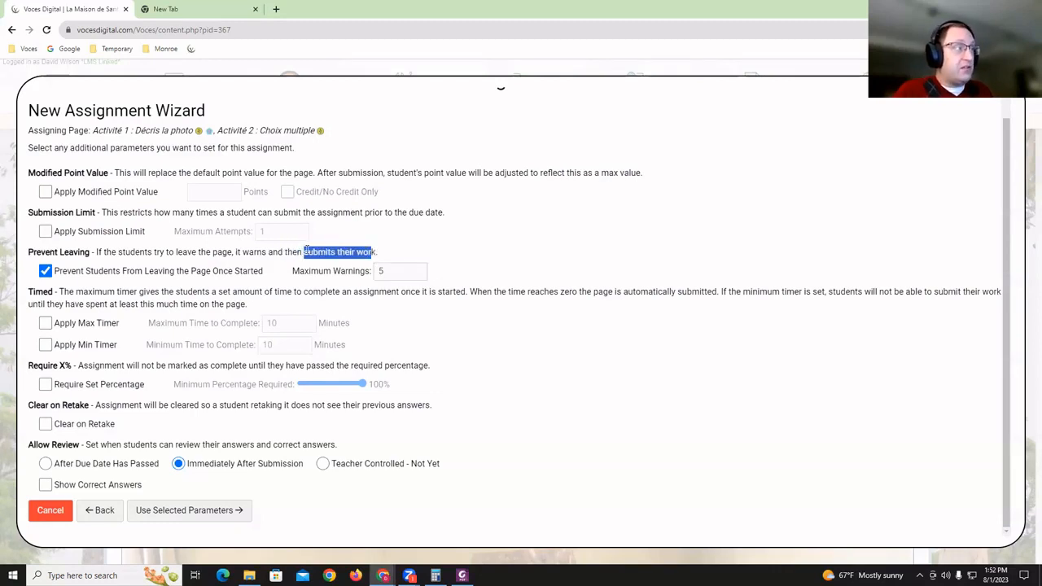
left_click(351, 270)
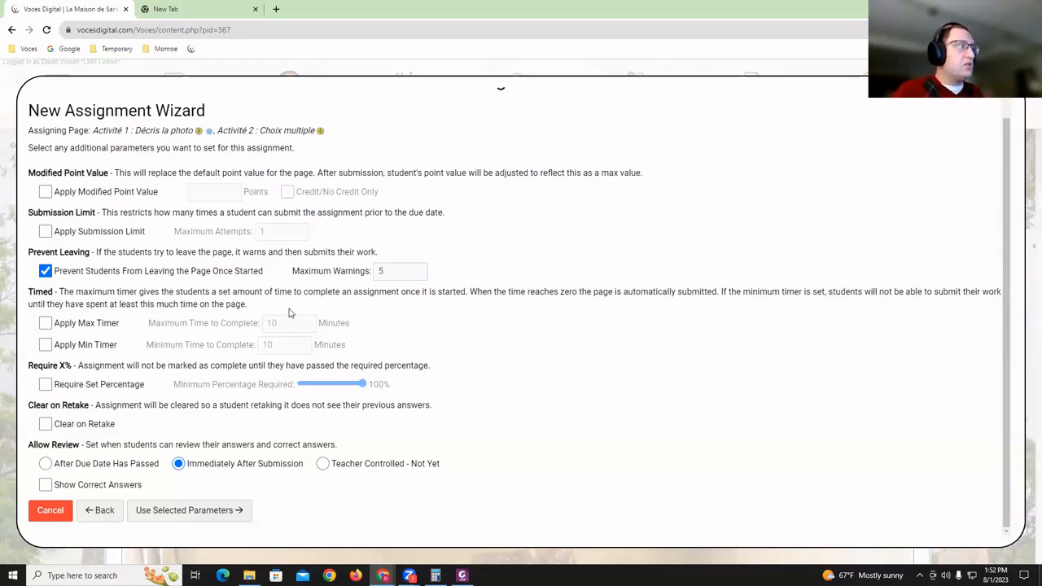
Apply a submission limit of 1 attempt and enable Clear on Retake for the assignment
left_click(47, 232)
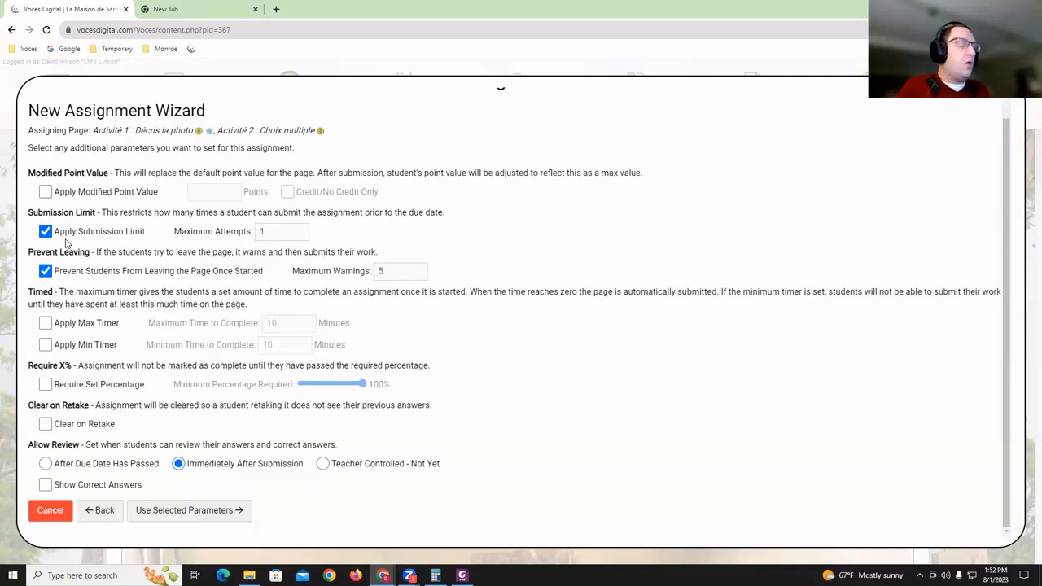
left_click(45, 424)
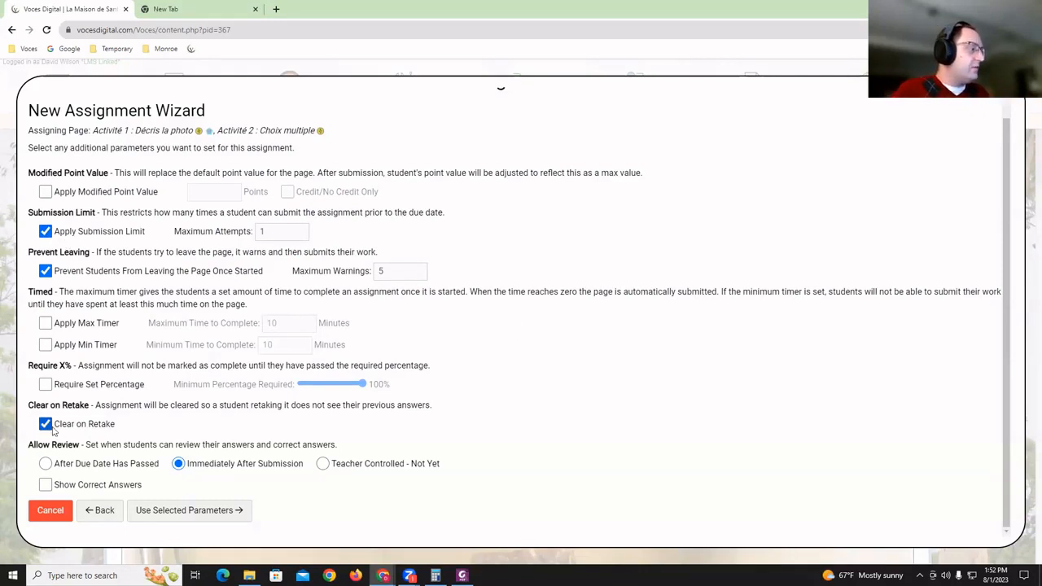